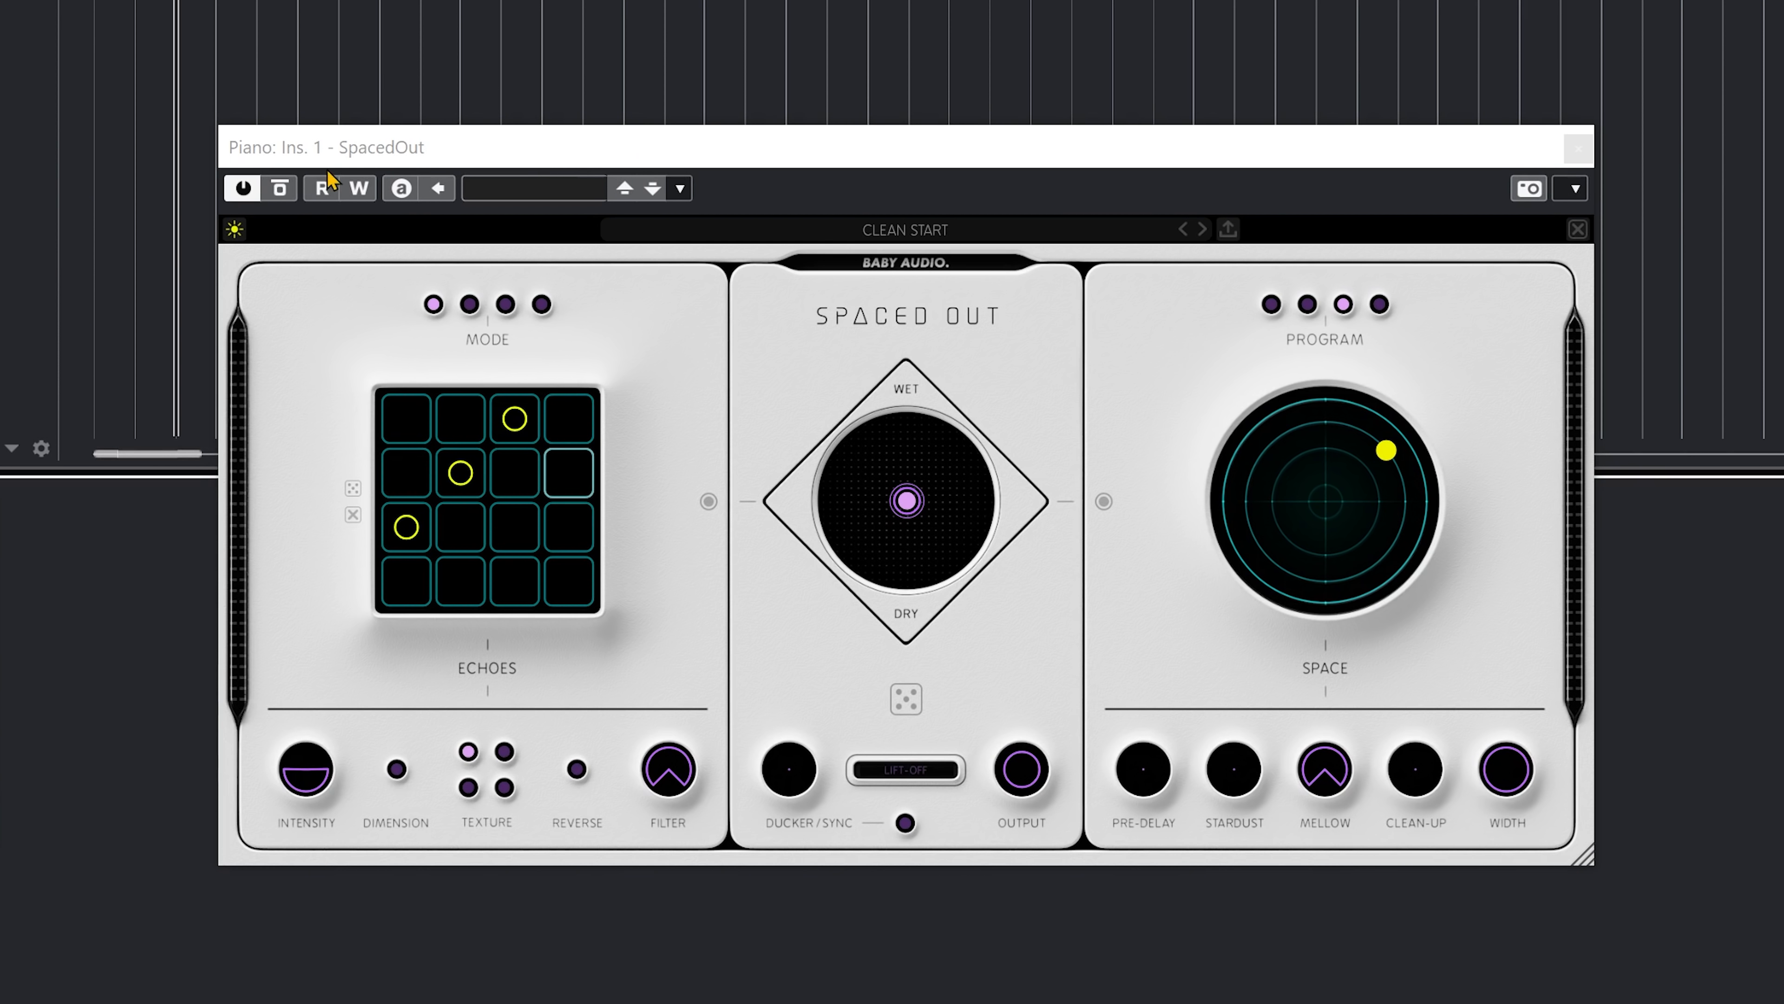
- Switch the plugin interface to the dark theme and back to the light theme
{"action": "left_click", "coordinate": [236, 231]}
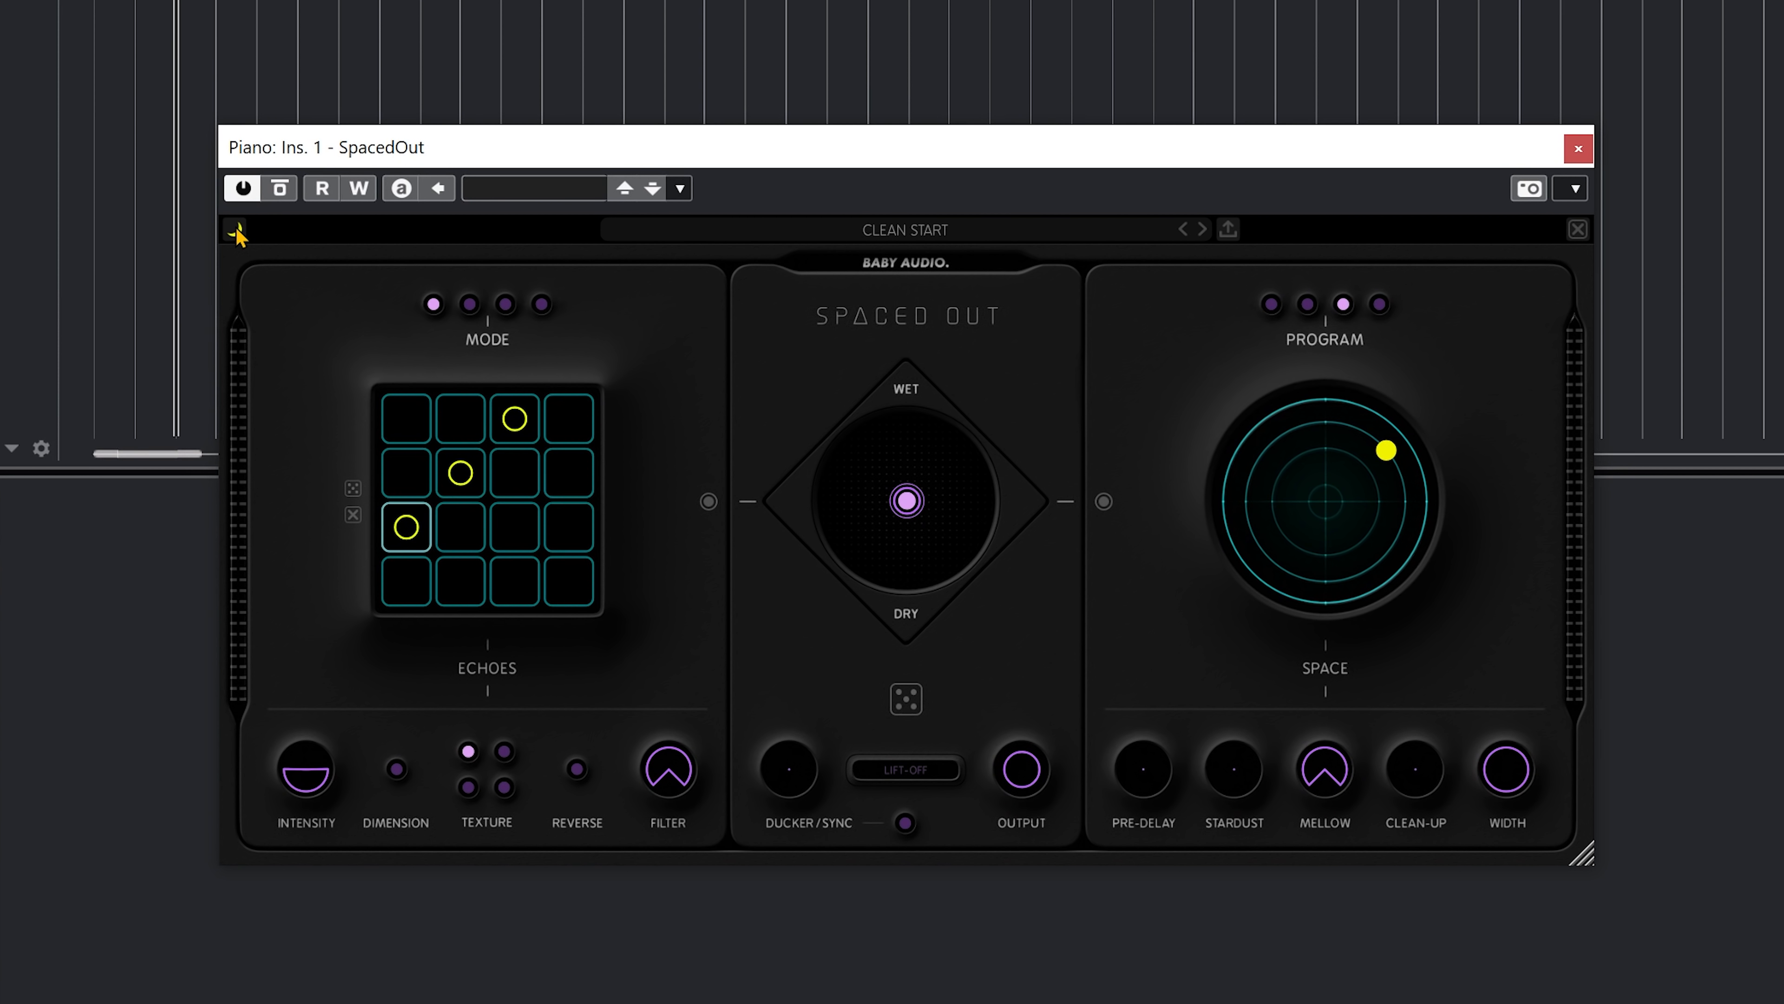
{"action": "left_click", "coordinate": [236, 231]}
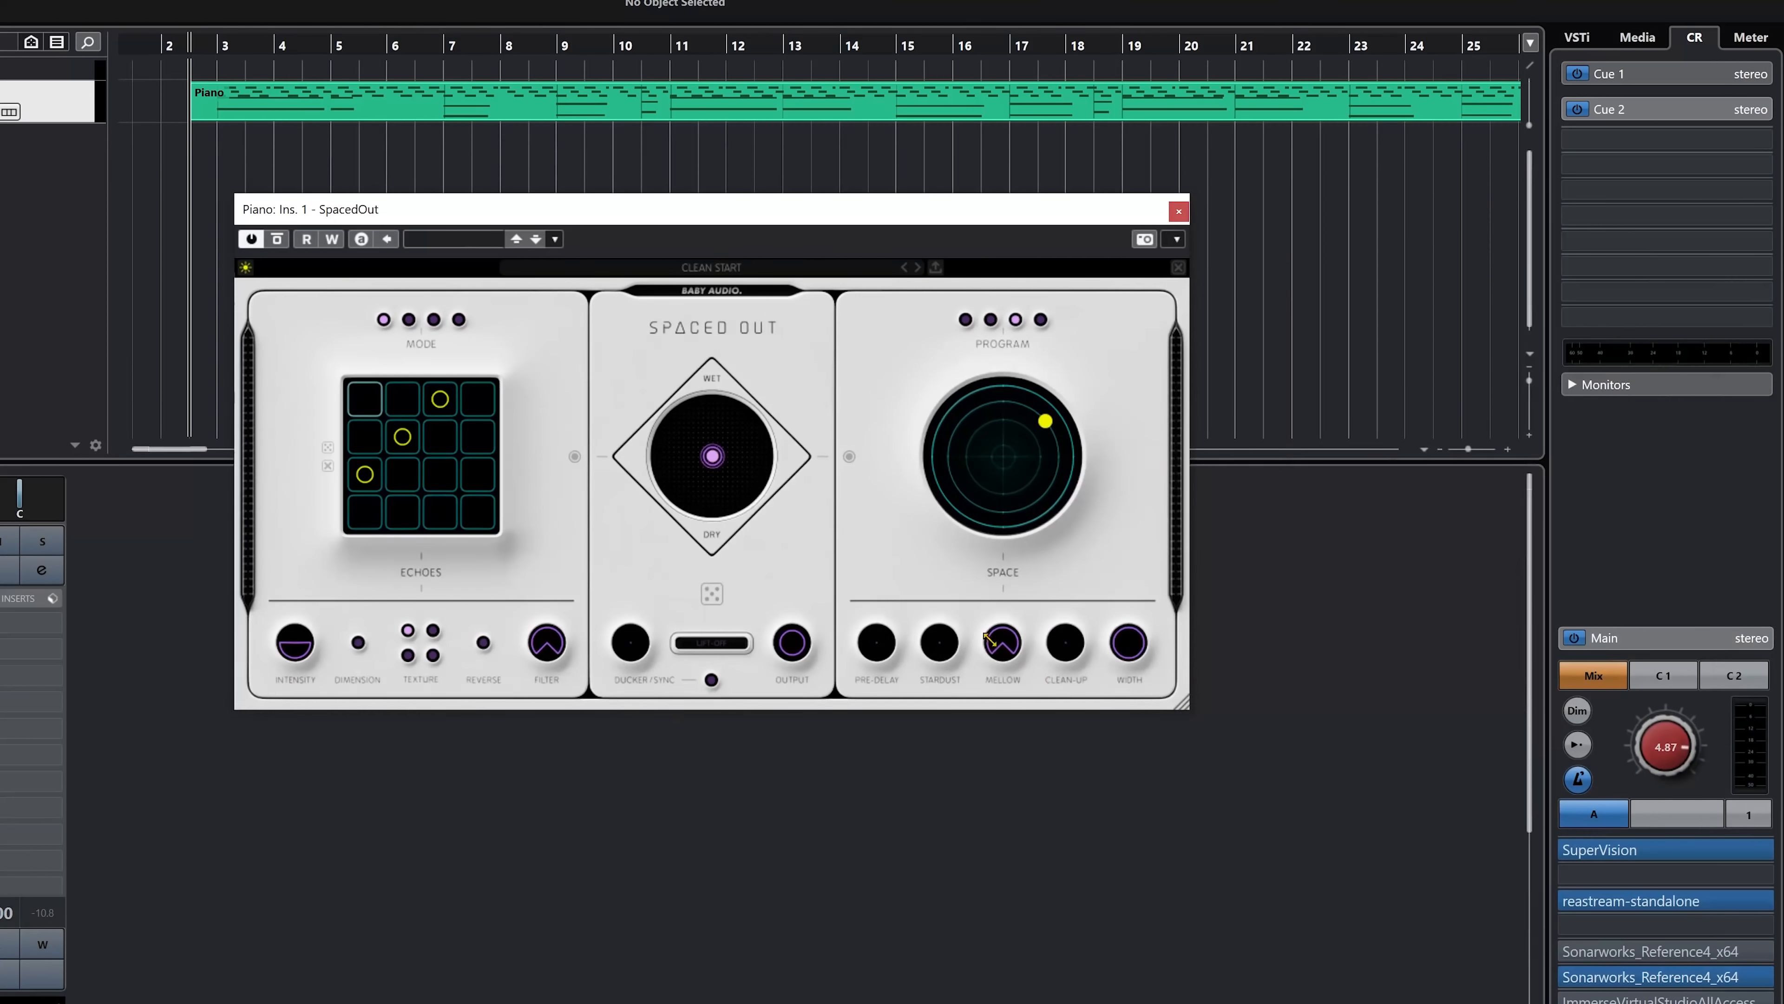
{"action": "left_click_drag", "start_coordinate": [990, 639], "coordinate": [1040, 735]}
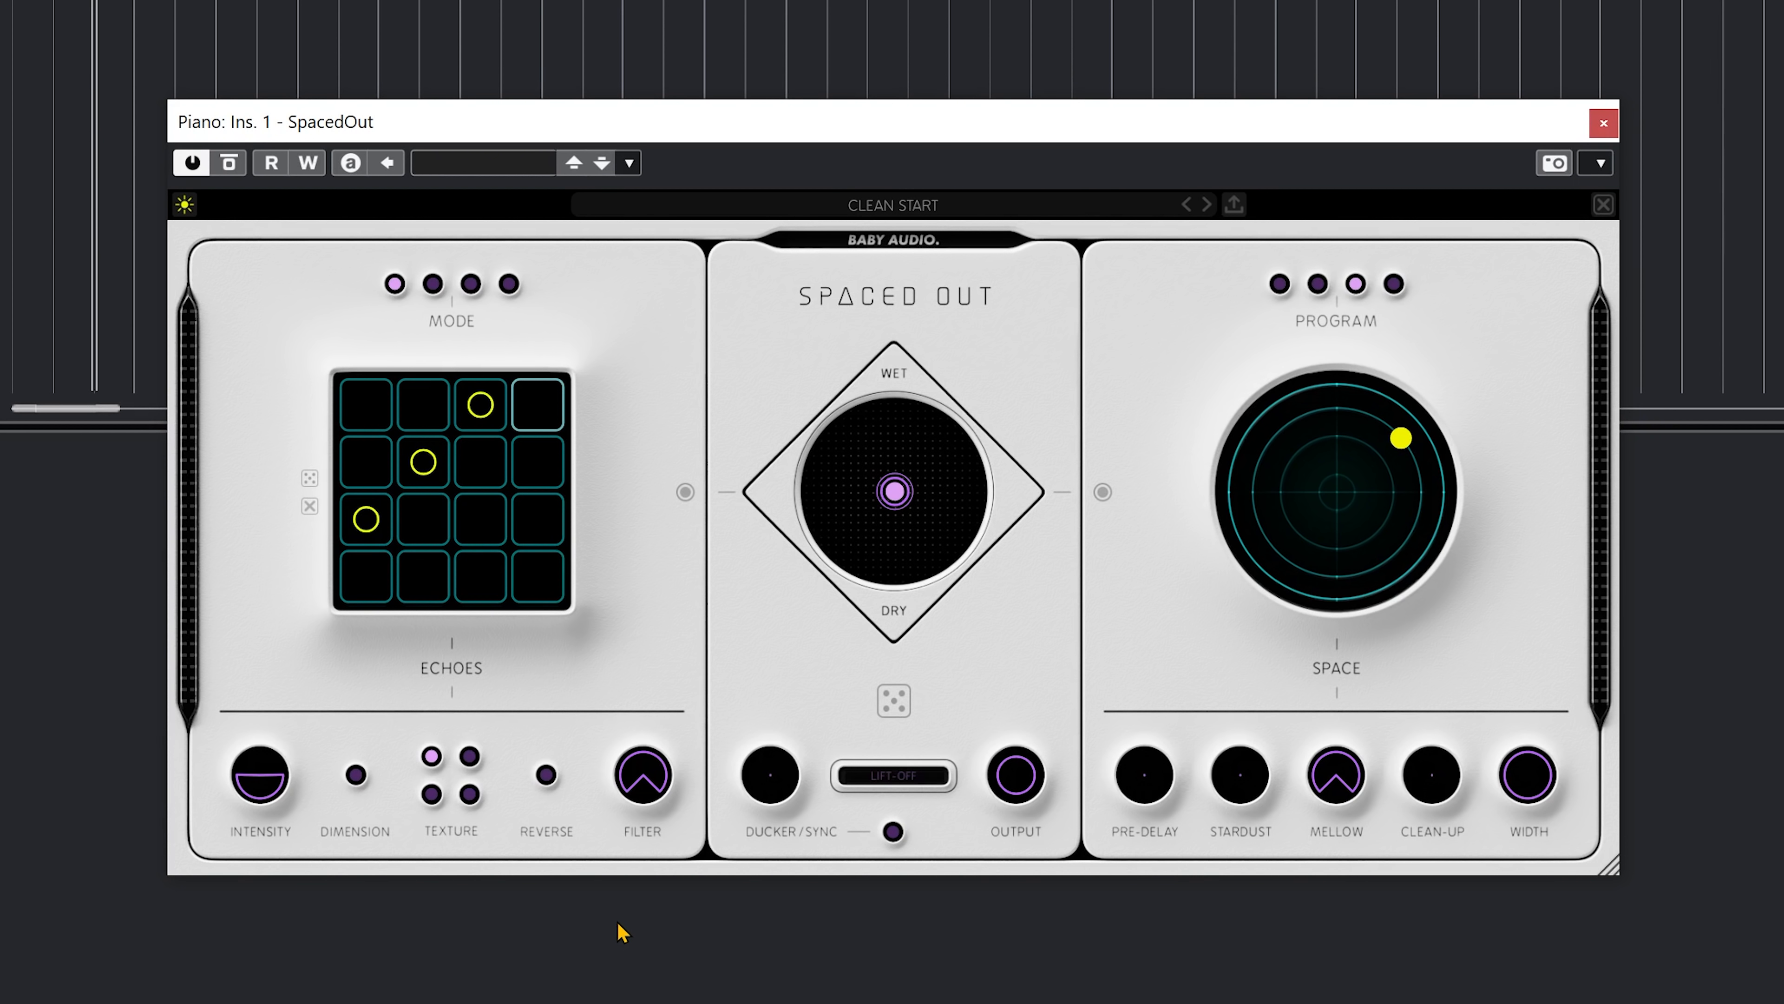
- Try the central mix control toward dry and fully wet, and leave it fully on the Echoes side
{"action": "left_click_drag", "start_coordinate": [893, 492], "coordinate": [889, 676]}
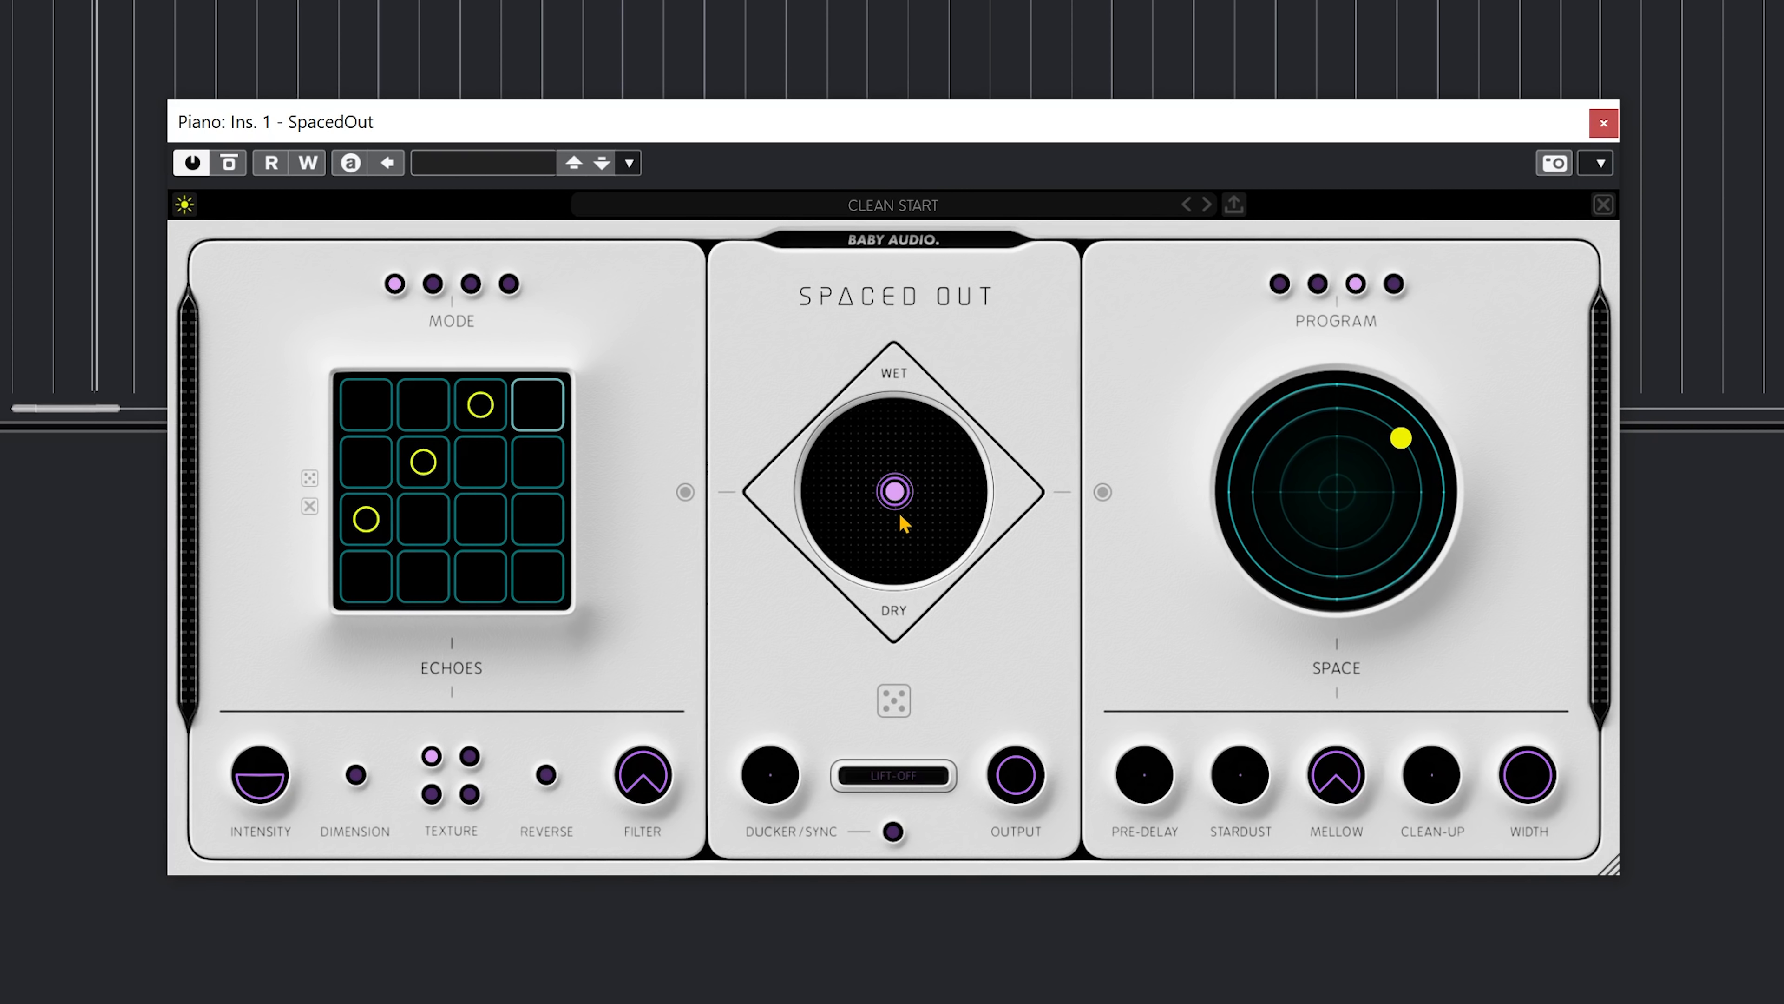
{"action": "left_click_drag", "start_coordinate": [894, 493], "coordinate": [891, 303]}
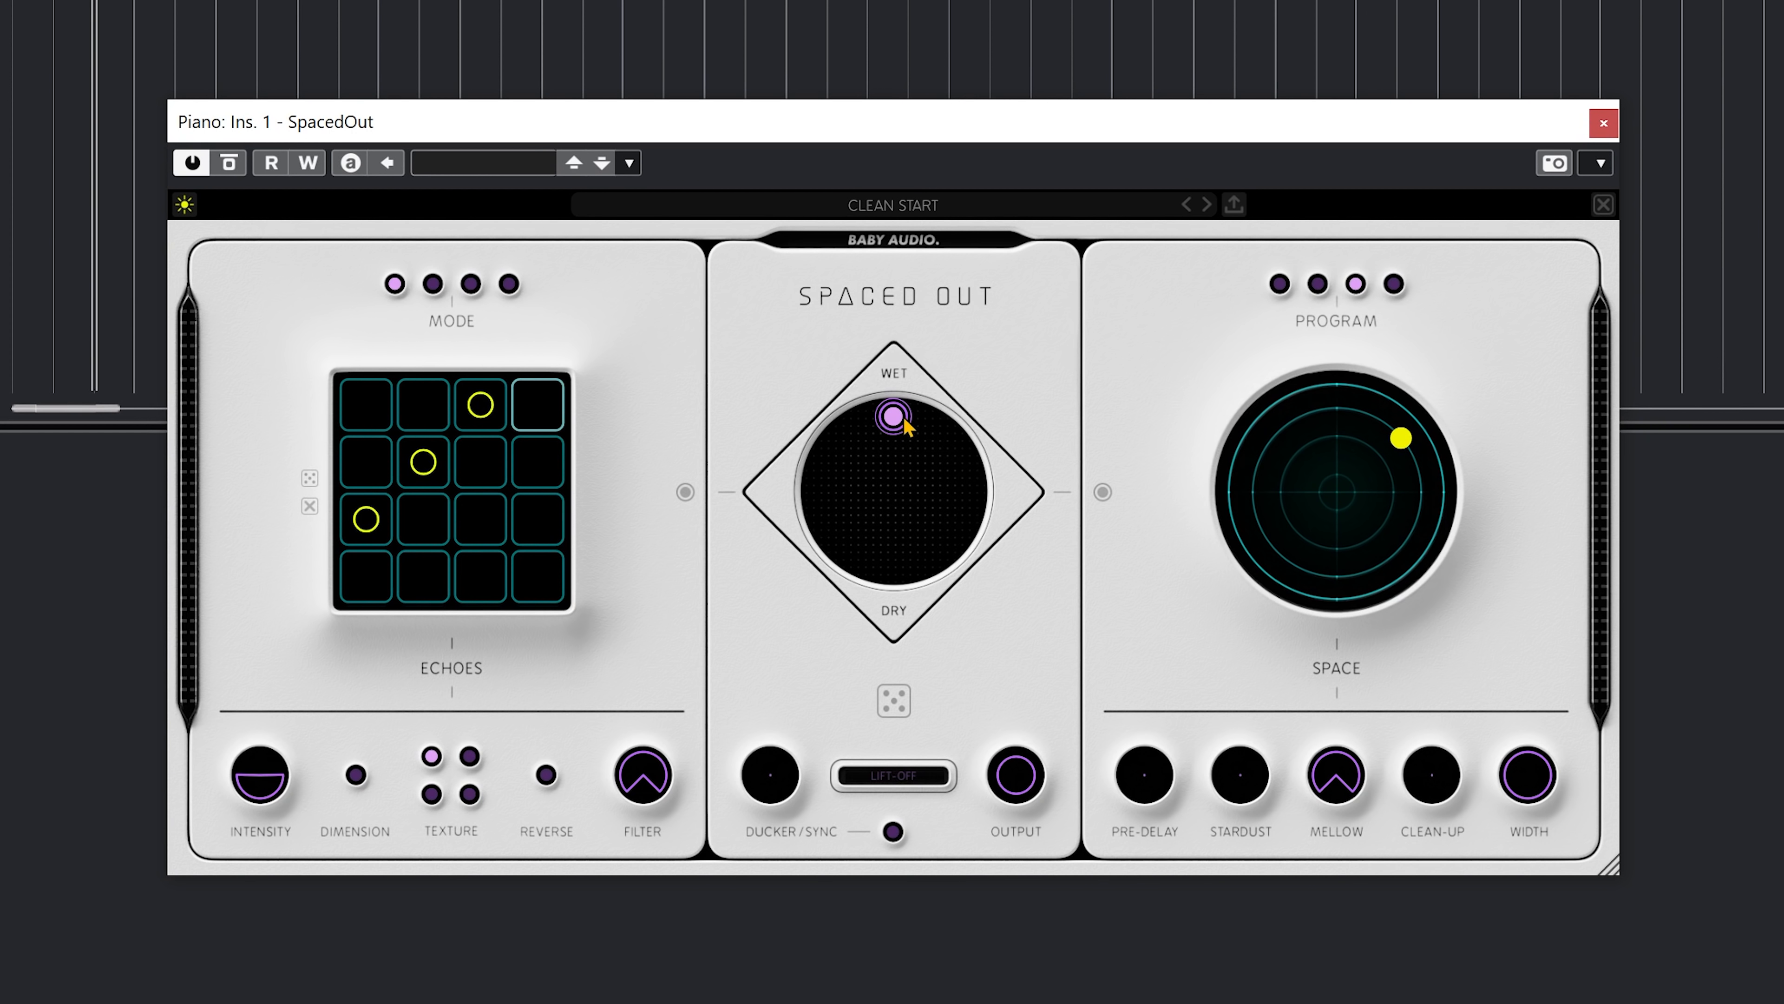
{"action": "left_click_drag", "start_coordinate": [900, 418], "coordinate": [618, 521]}
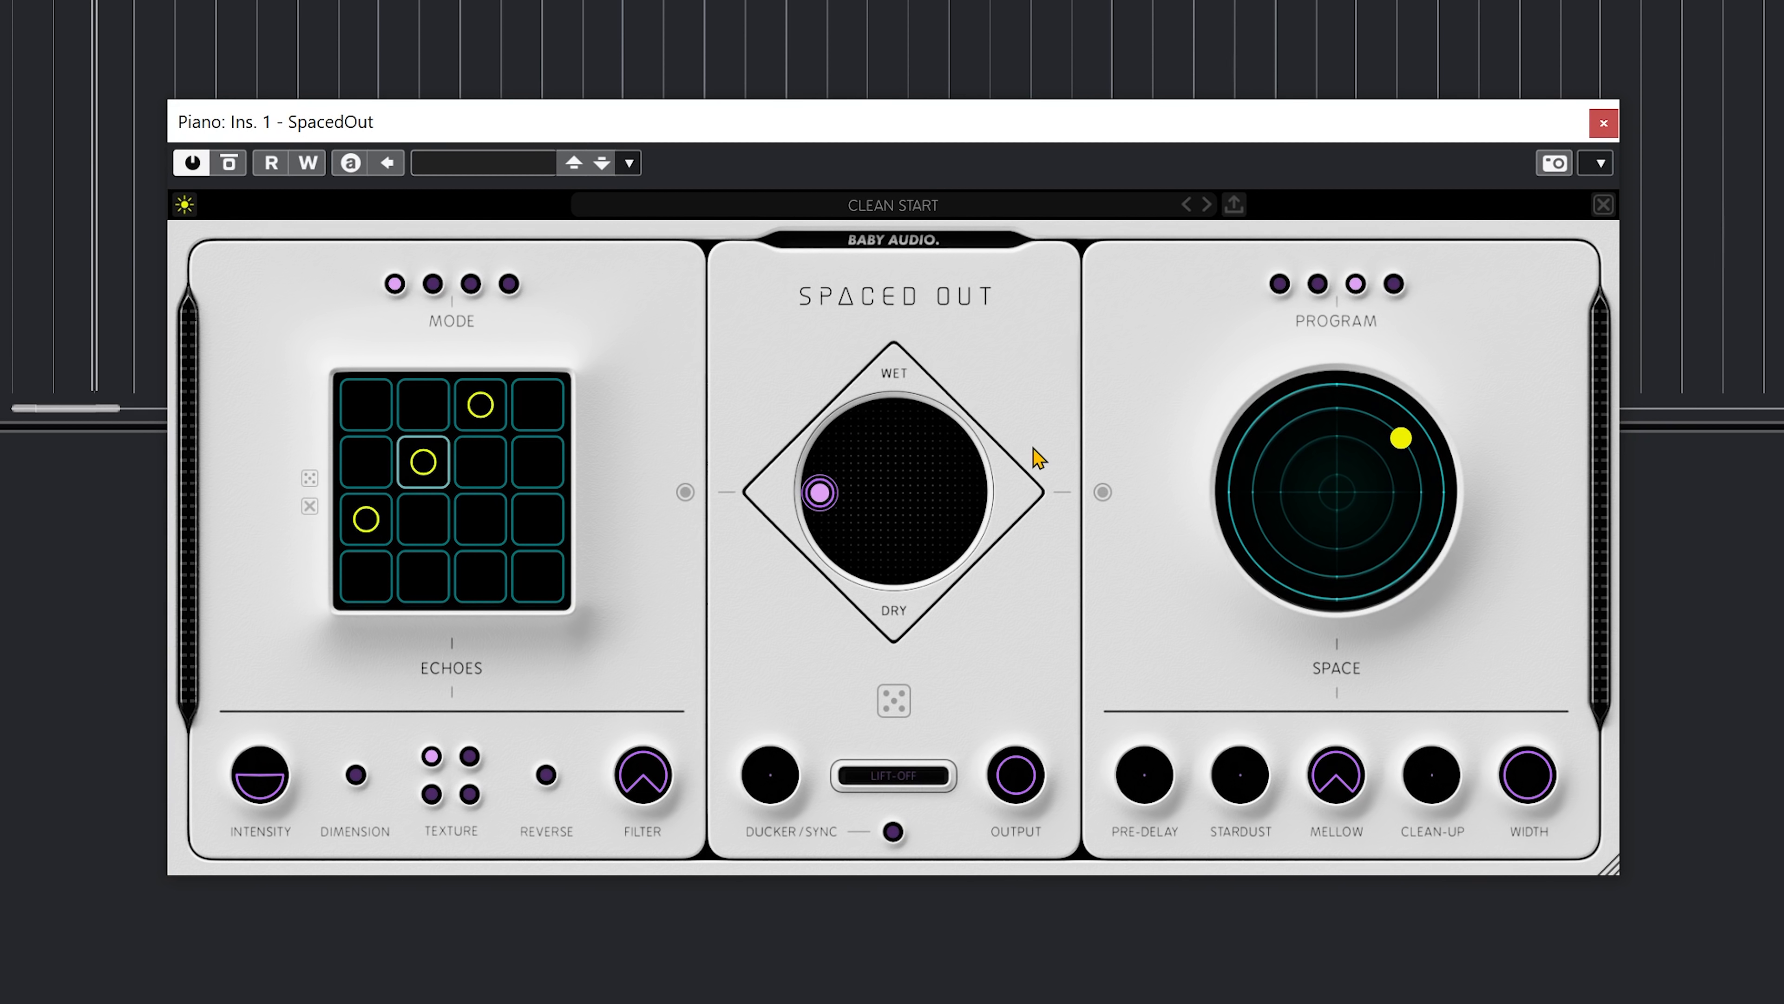
- Turn off the Space section and toggle the Echoes section off and back on
{"action": "left_click", "coordinate": [1103, 493]}
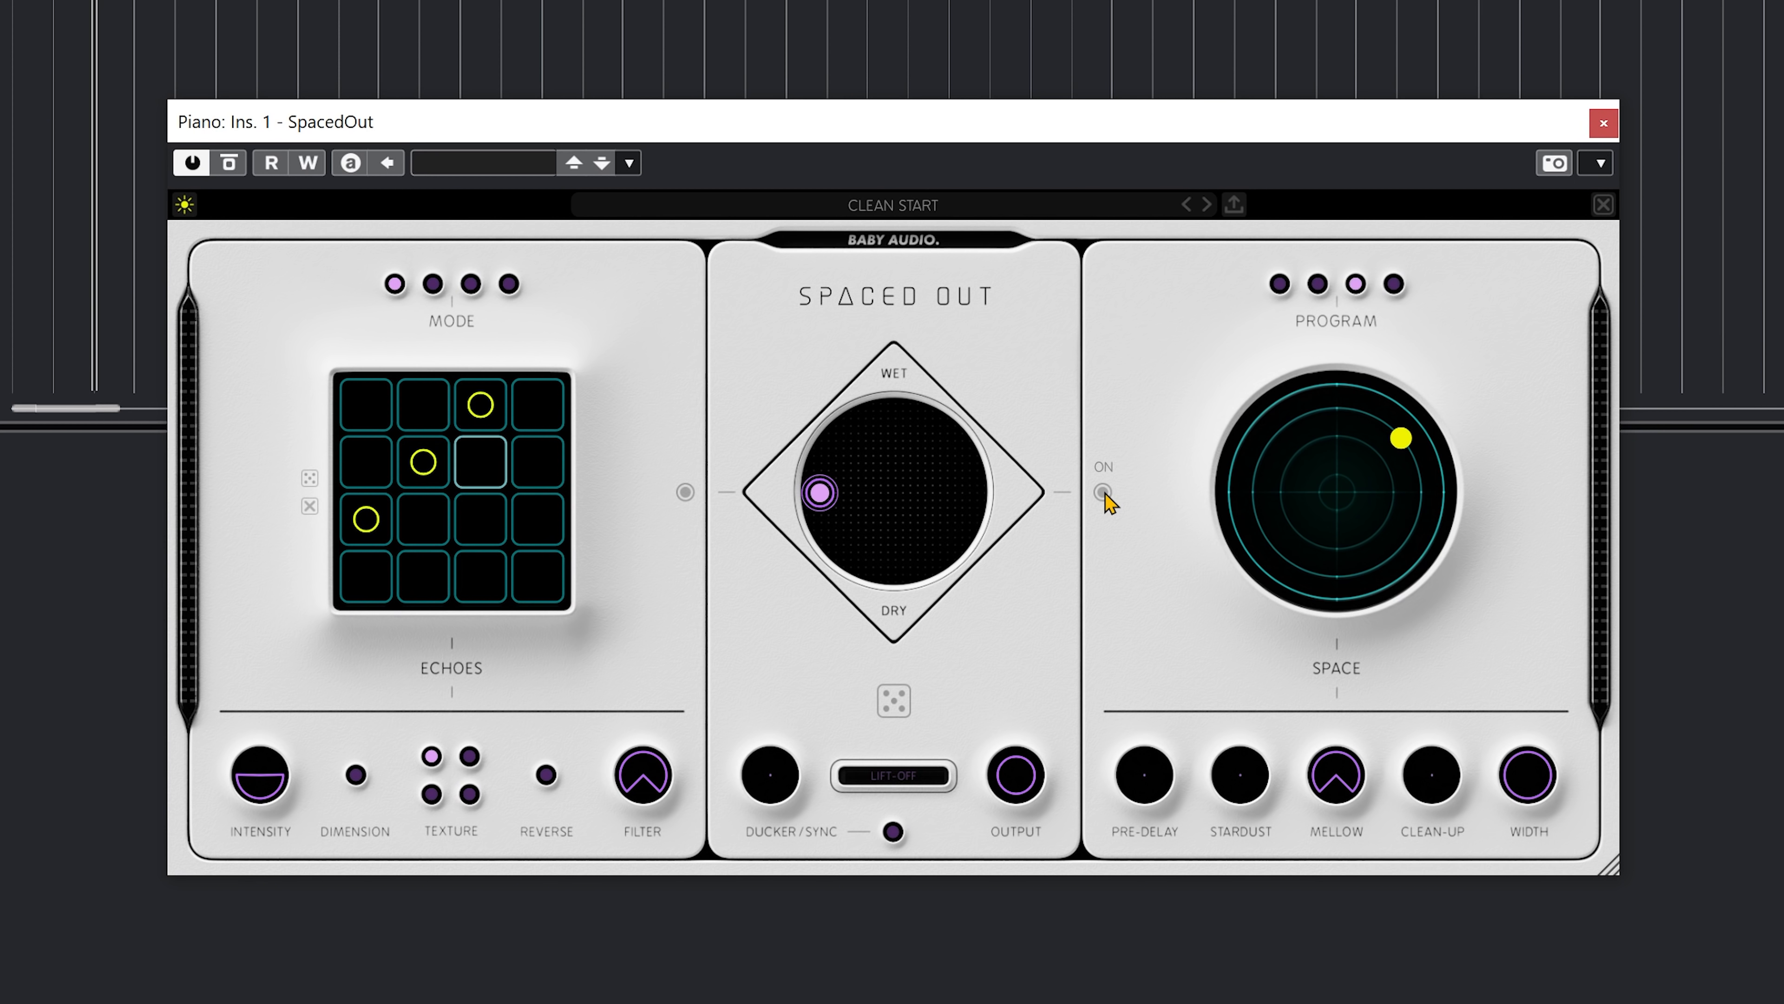
{"action": "left_click", "coordinate": [685, 494]}
{"action": "left_click", "coordinate": [685, 494]}
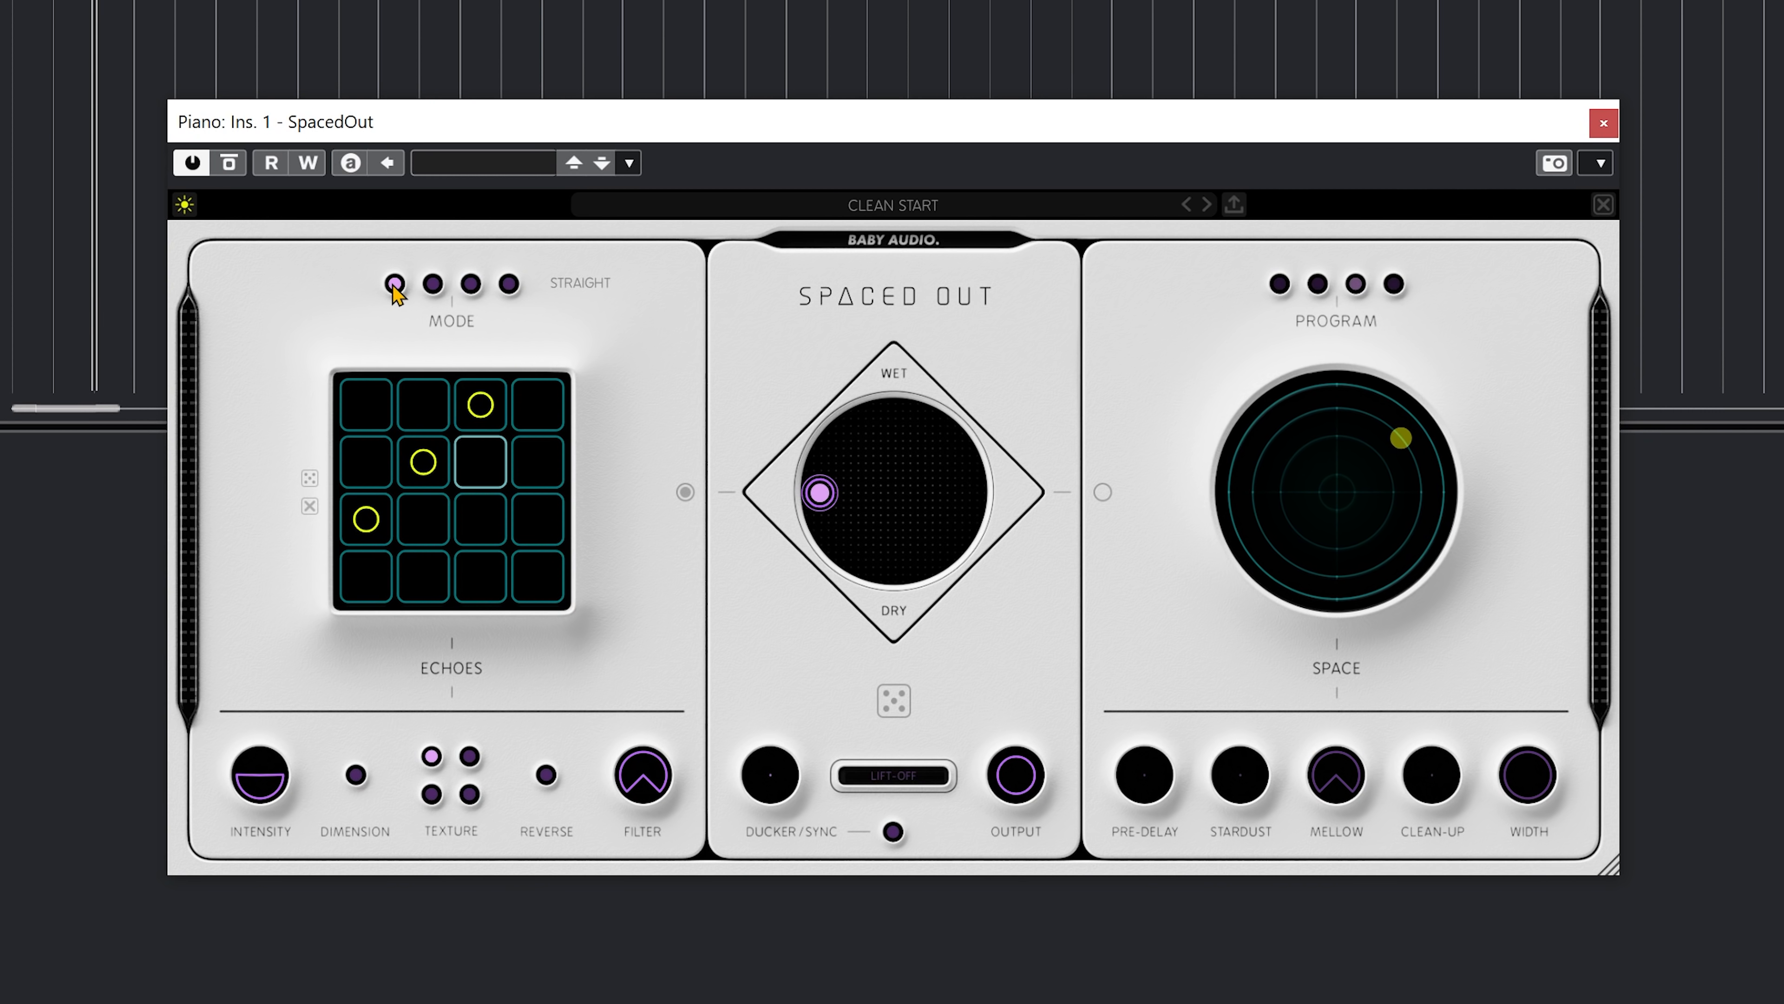
- Try the 2X echo mode and the two remaining modes, and return to Straight
{"action": "left_click", "coordinate": [433, 283]}
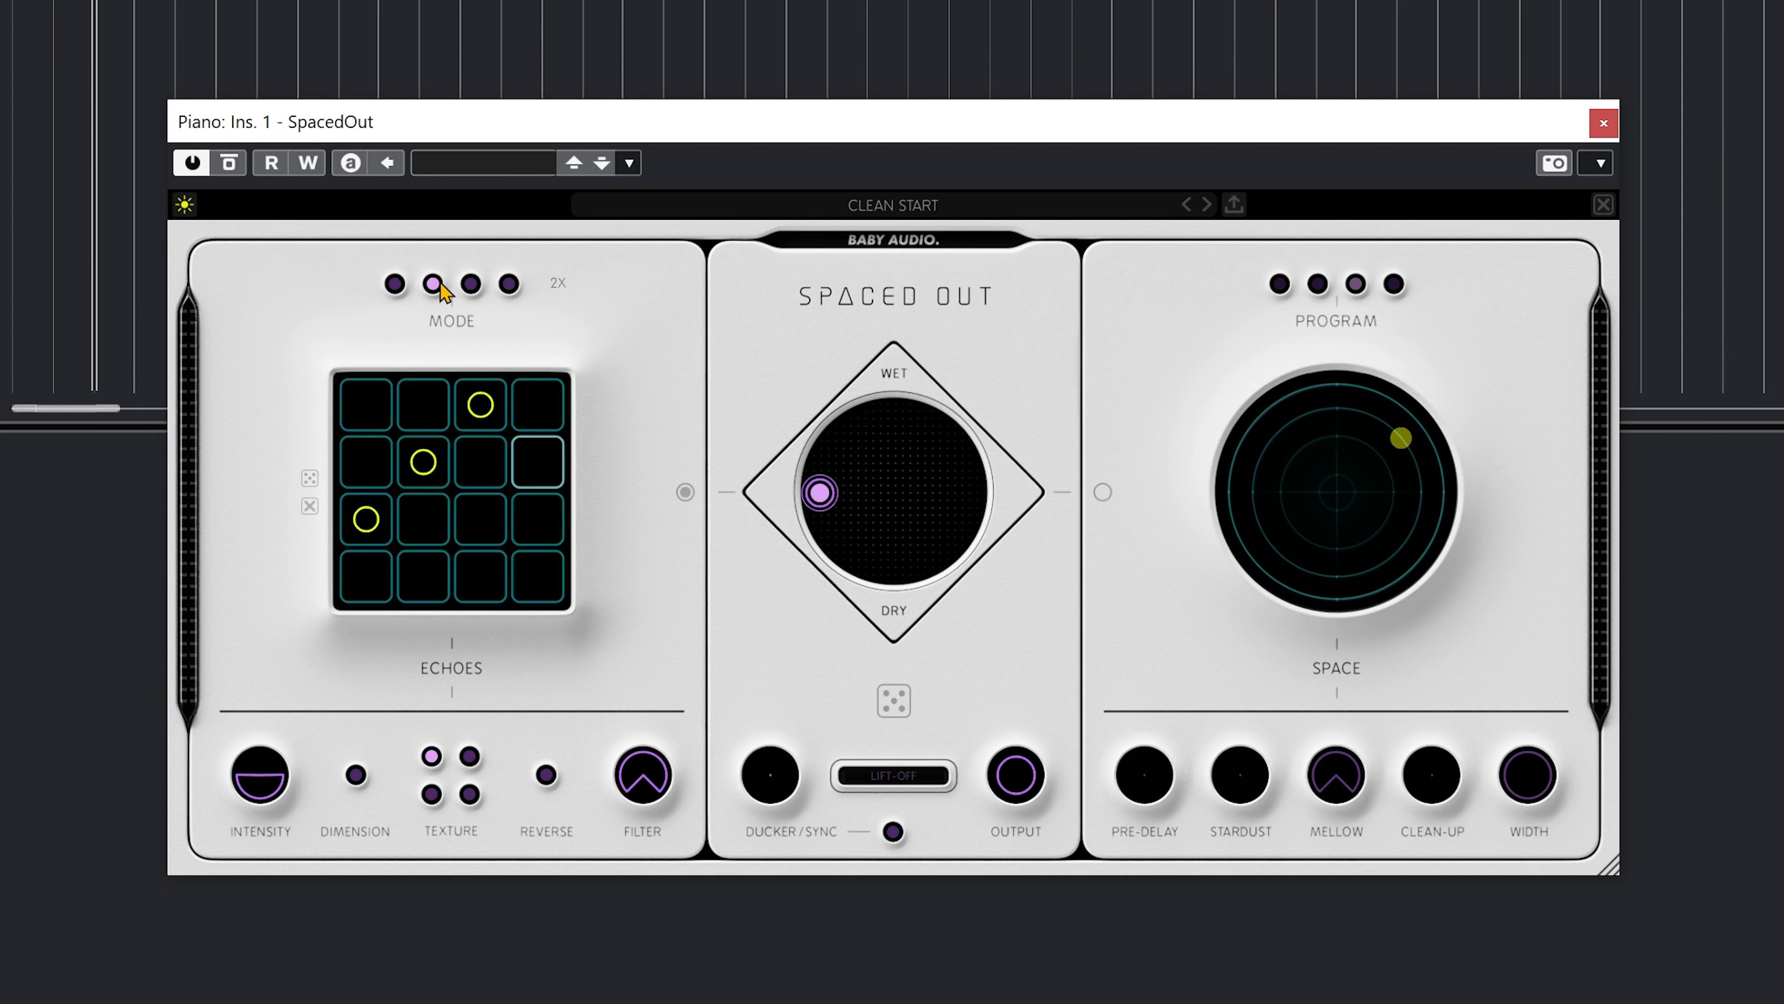
{"action": "left_click", "coordinate": [471, 286]}
{"action": "left_click", "coordinate": [509, 288]}
{"action": "left_click", "coordinate": [395, 284]}
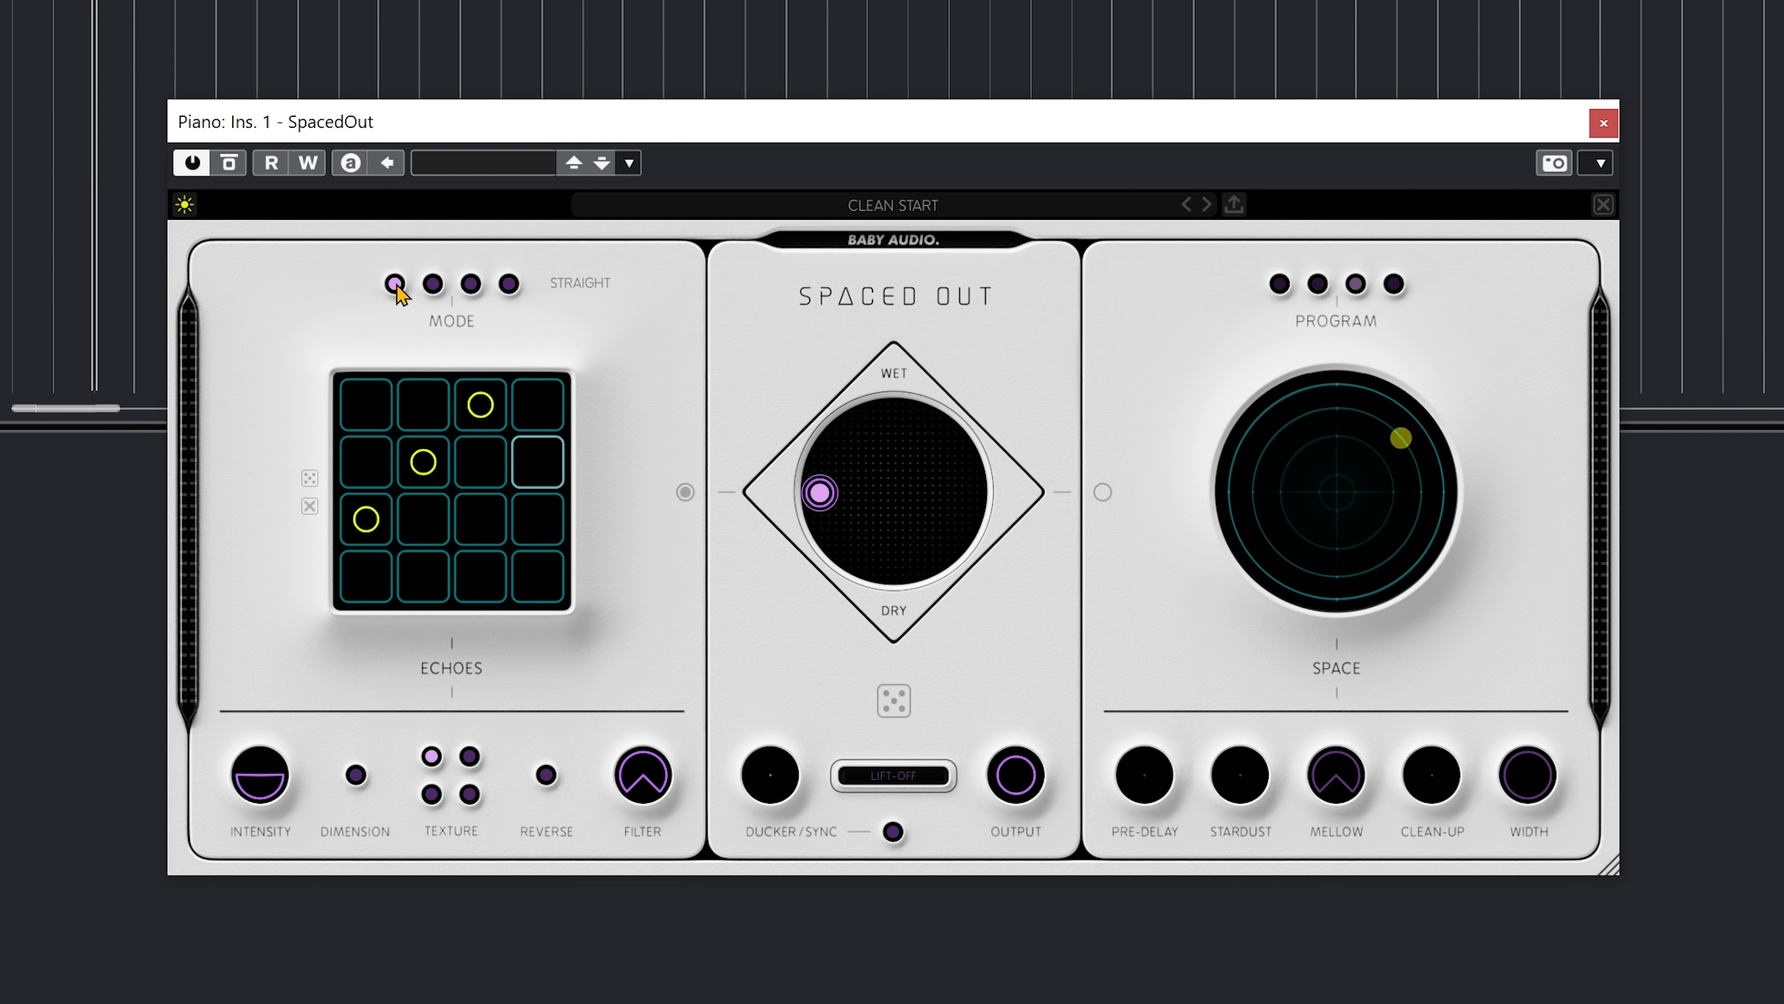
- Clear the echo grid and place echoes in the first row's cells 1 and 3 and the second row's cells 2 and 3
{"action": "left_click", "coordinate": [372, 522]}
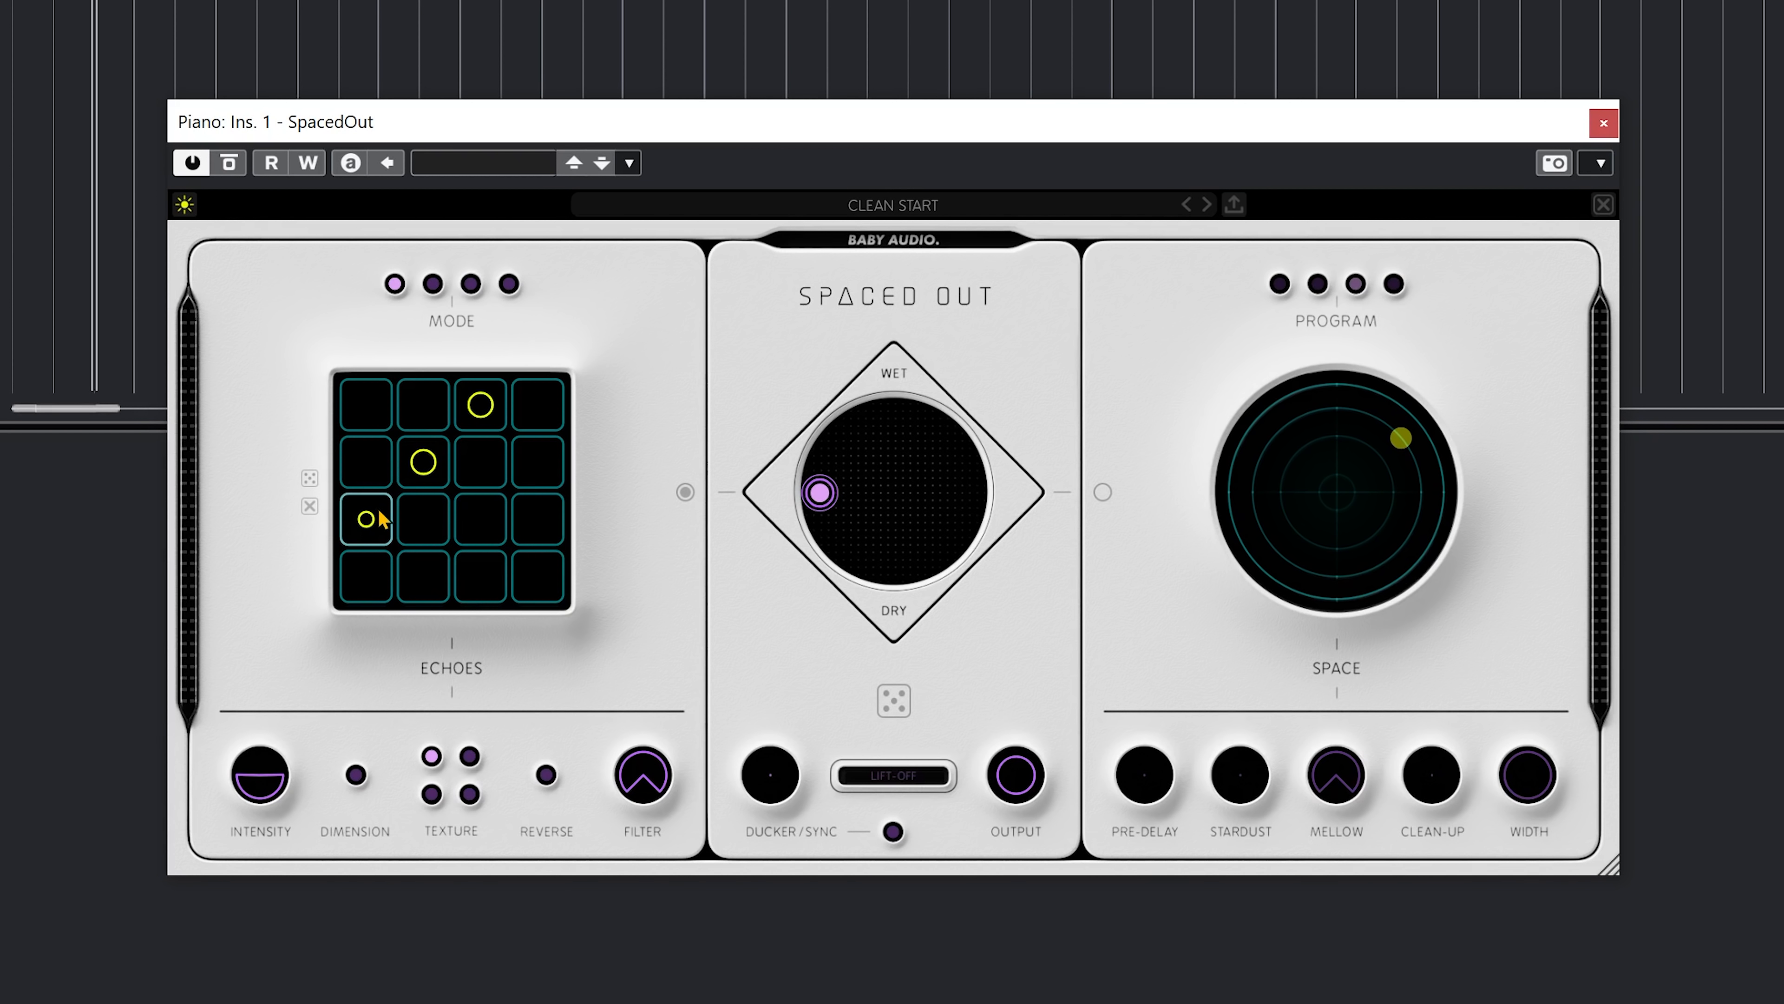
{"action": "left_click", "coordinate": [311, 509]}
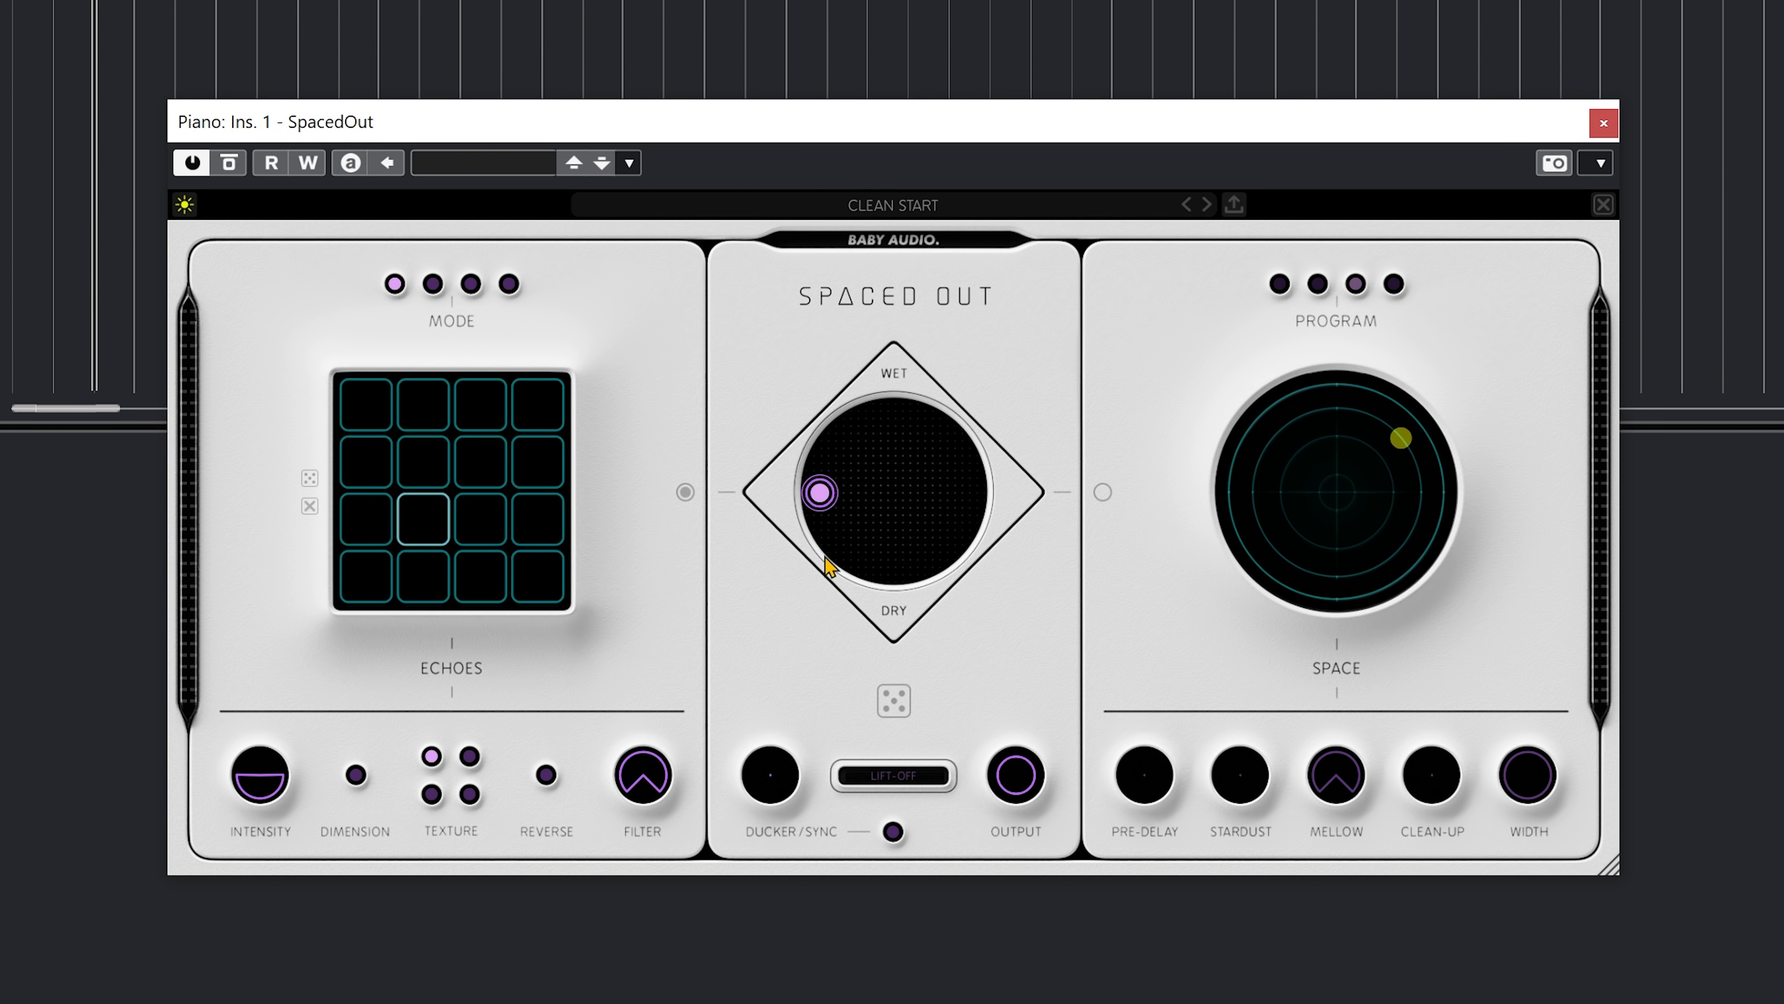
{"action": "left_click", "coordinate": [358, 415]}
{"action": "left_click", "coordinate": [366, 406]}
{"action": "left_click", "coordinate": [352, 400]}
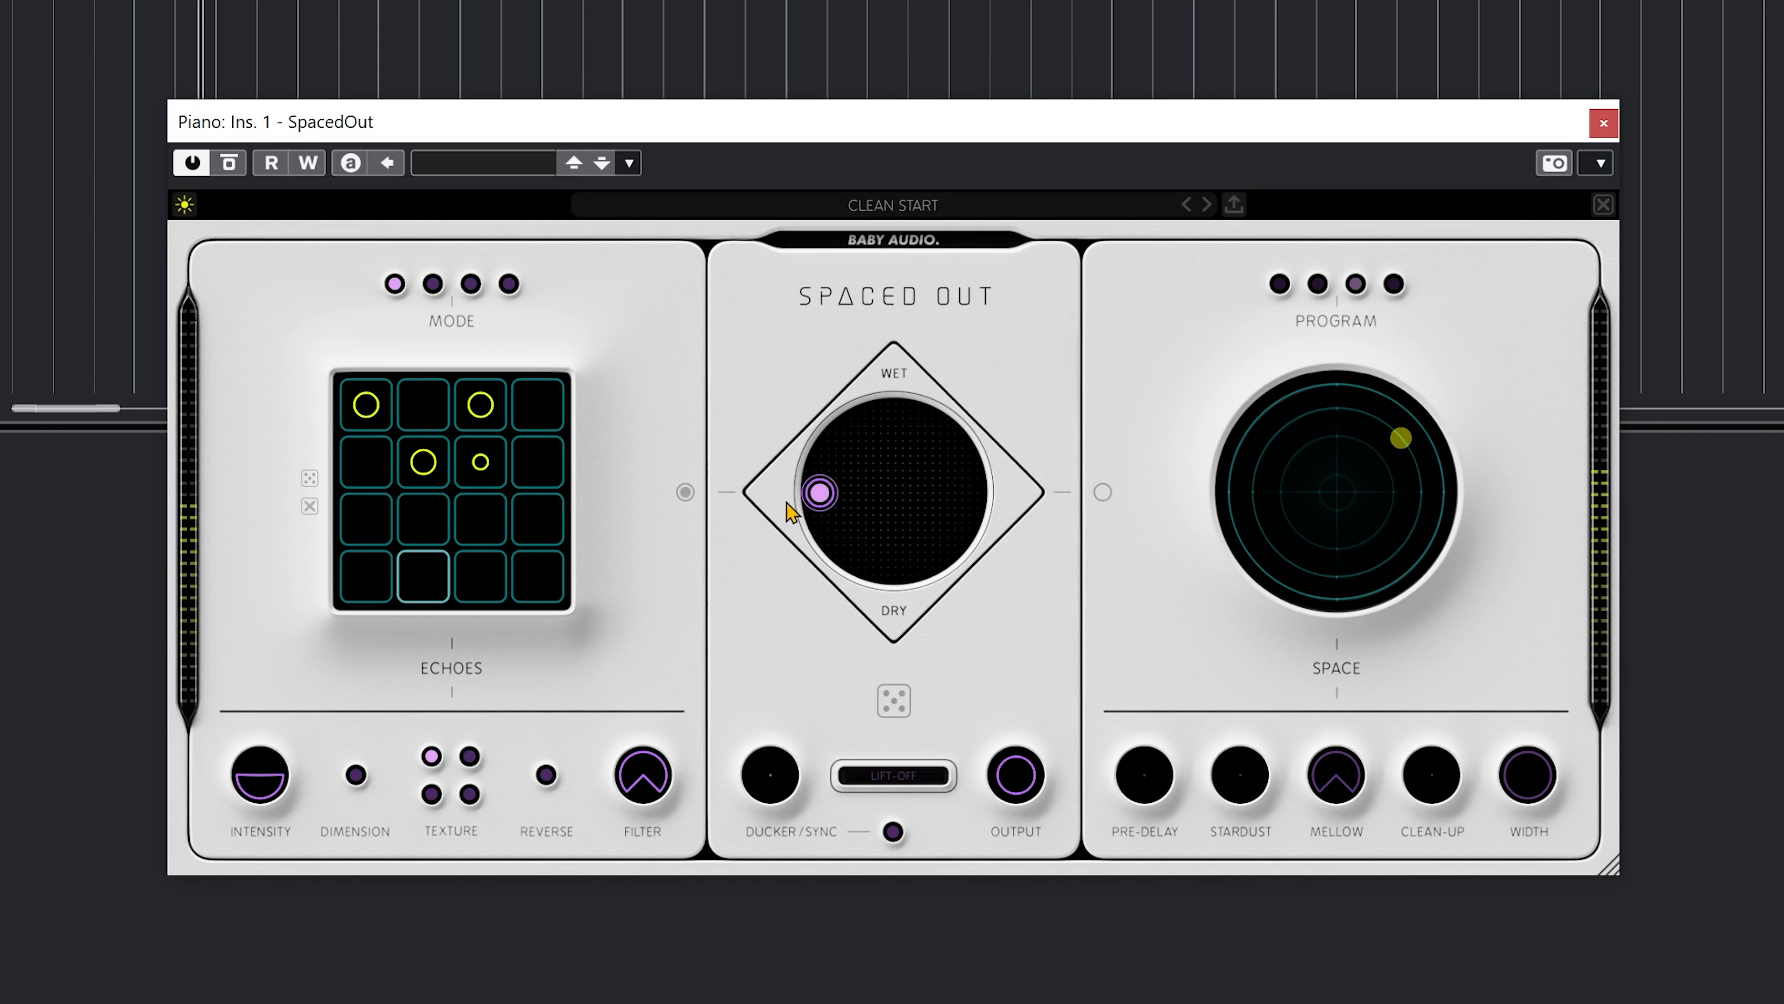
- Generate several random echo patterns and set the mix to 100% Echoes with about 52% wet and 48% dry
{"action": "mouse_move", "coordinate": [827, 498]}
{"action": "left_click_drag", "start_coordinate": [827, 498], "coordinate": [620, 469]}
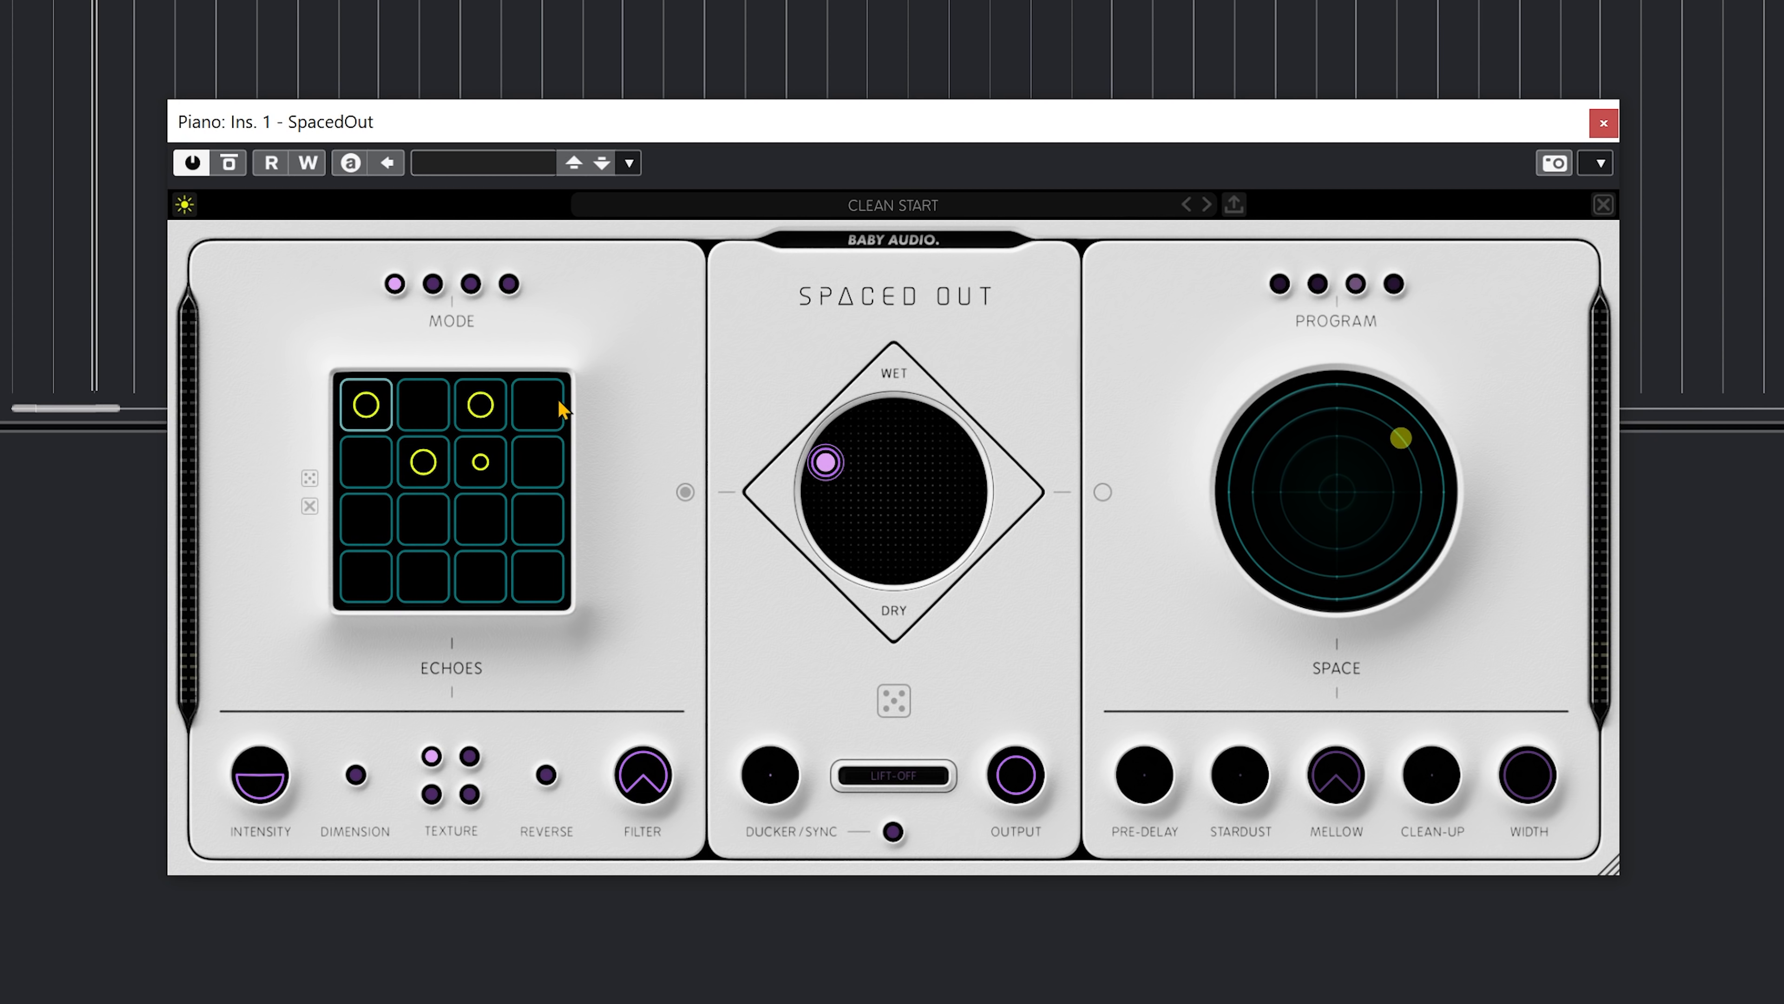
{"action": "left_click", "coordinate": [308, 480]}
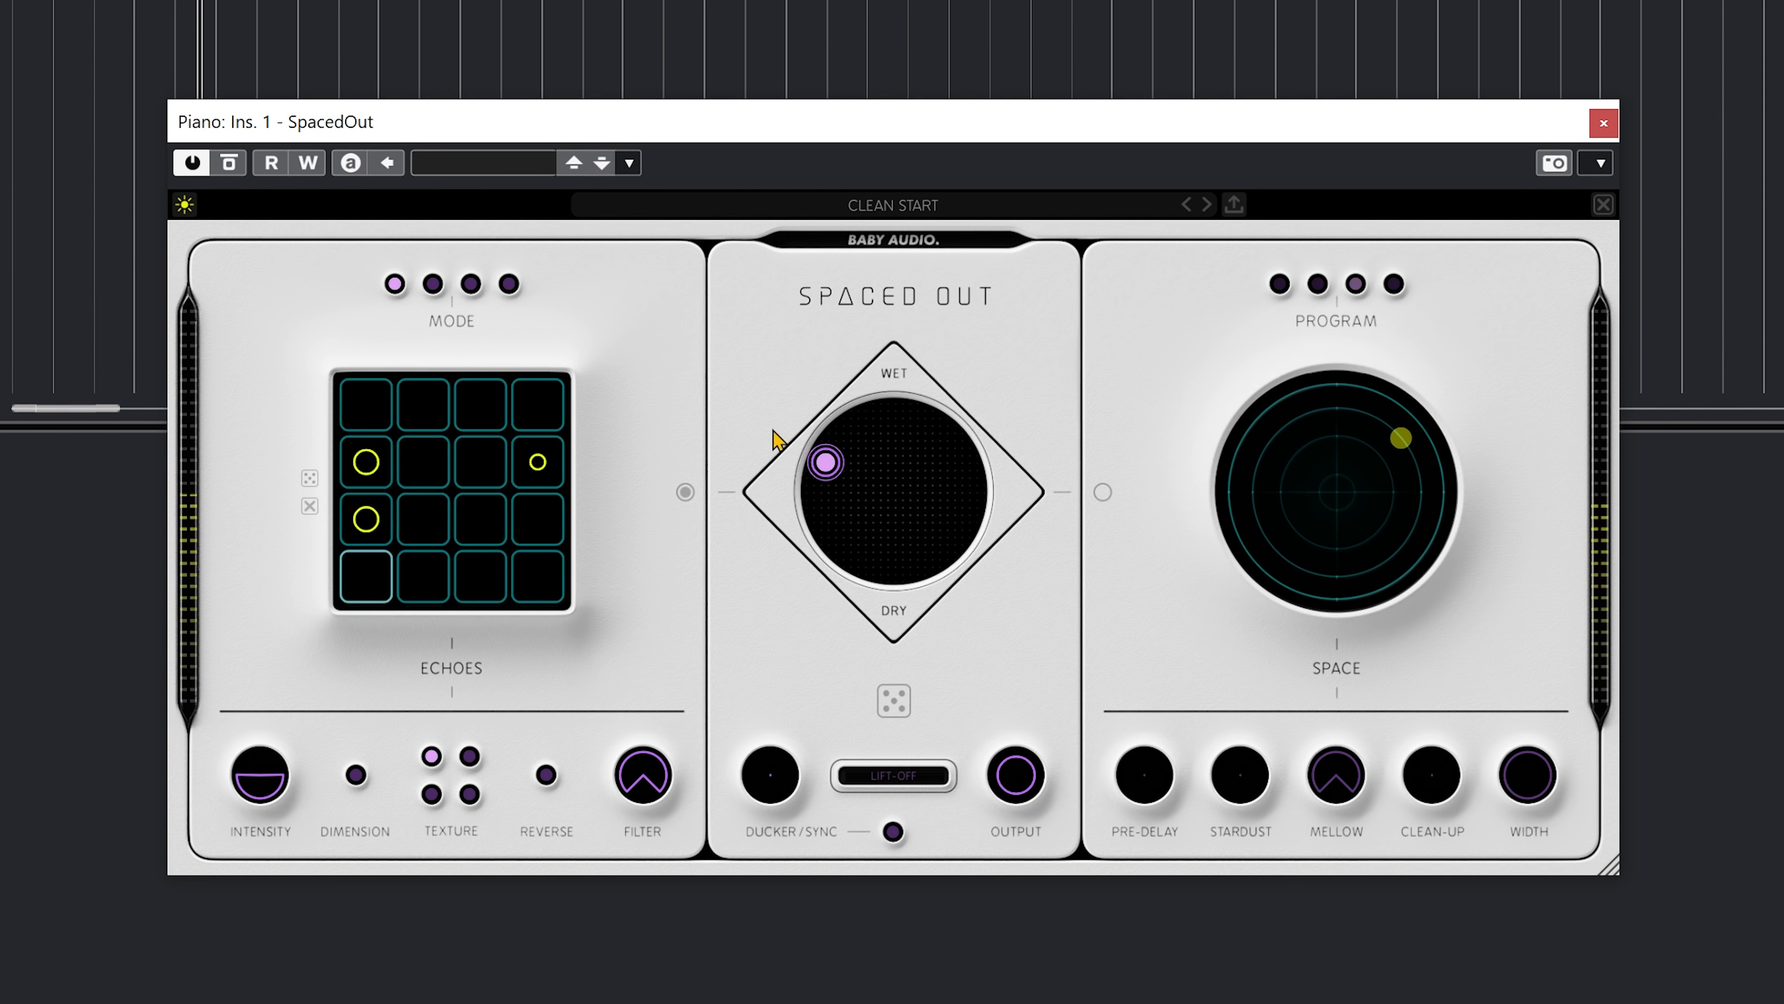
{"action": "left_click_drag", "start_coordinate": [777, 439], "coordinate": [777, 493]}
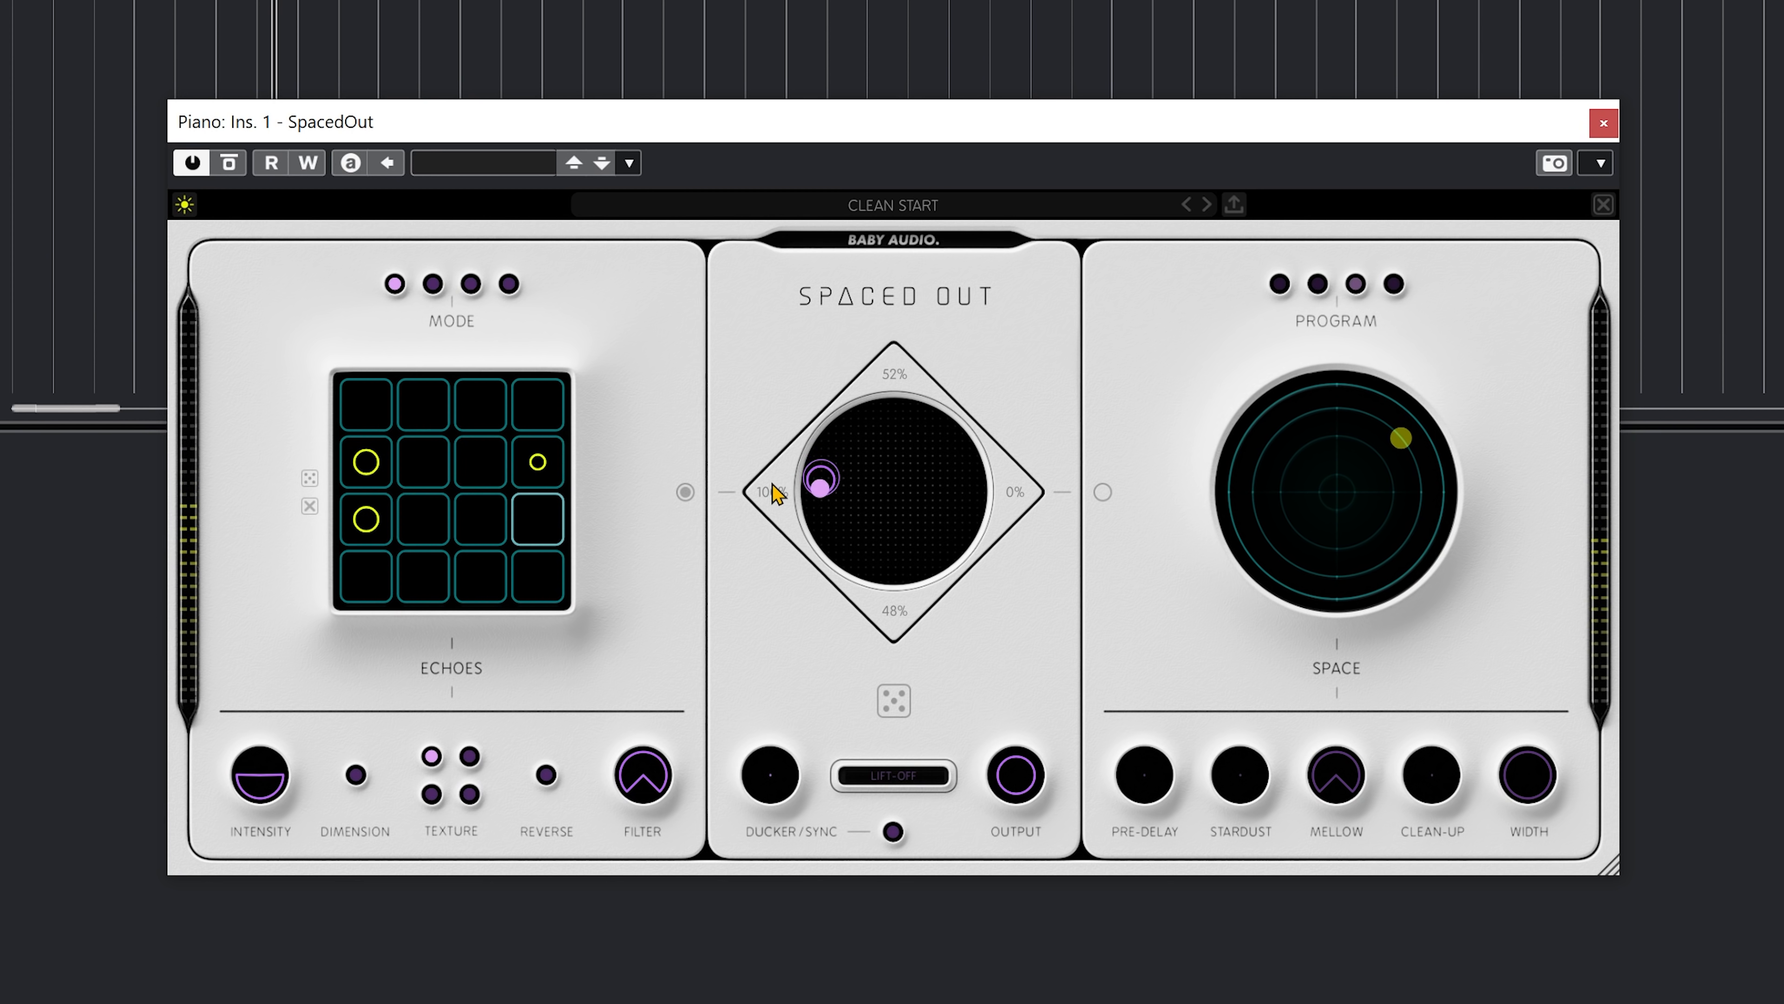
{"action": "left_click", "coordinate": [310, 480]}
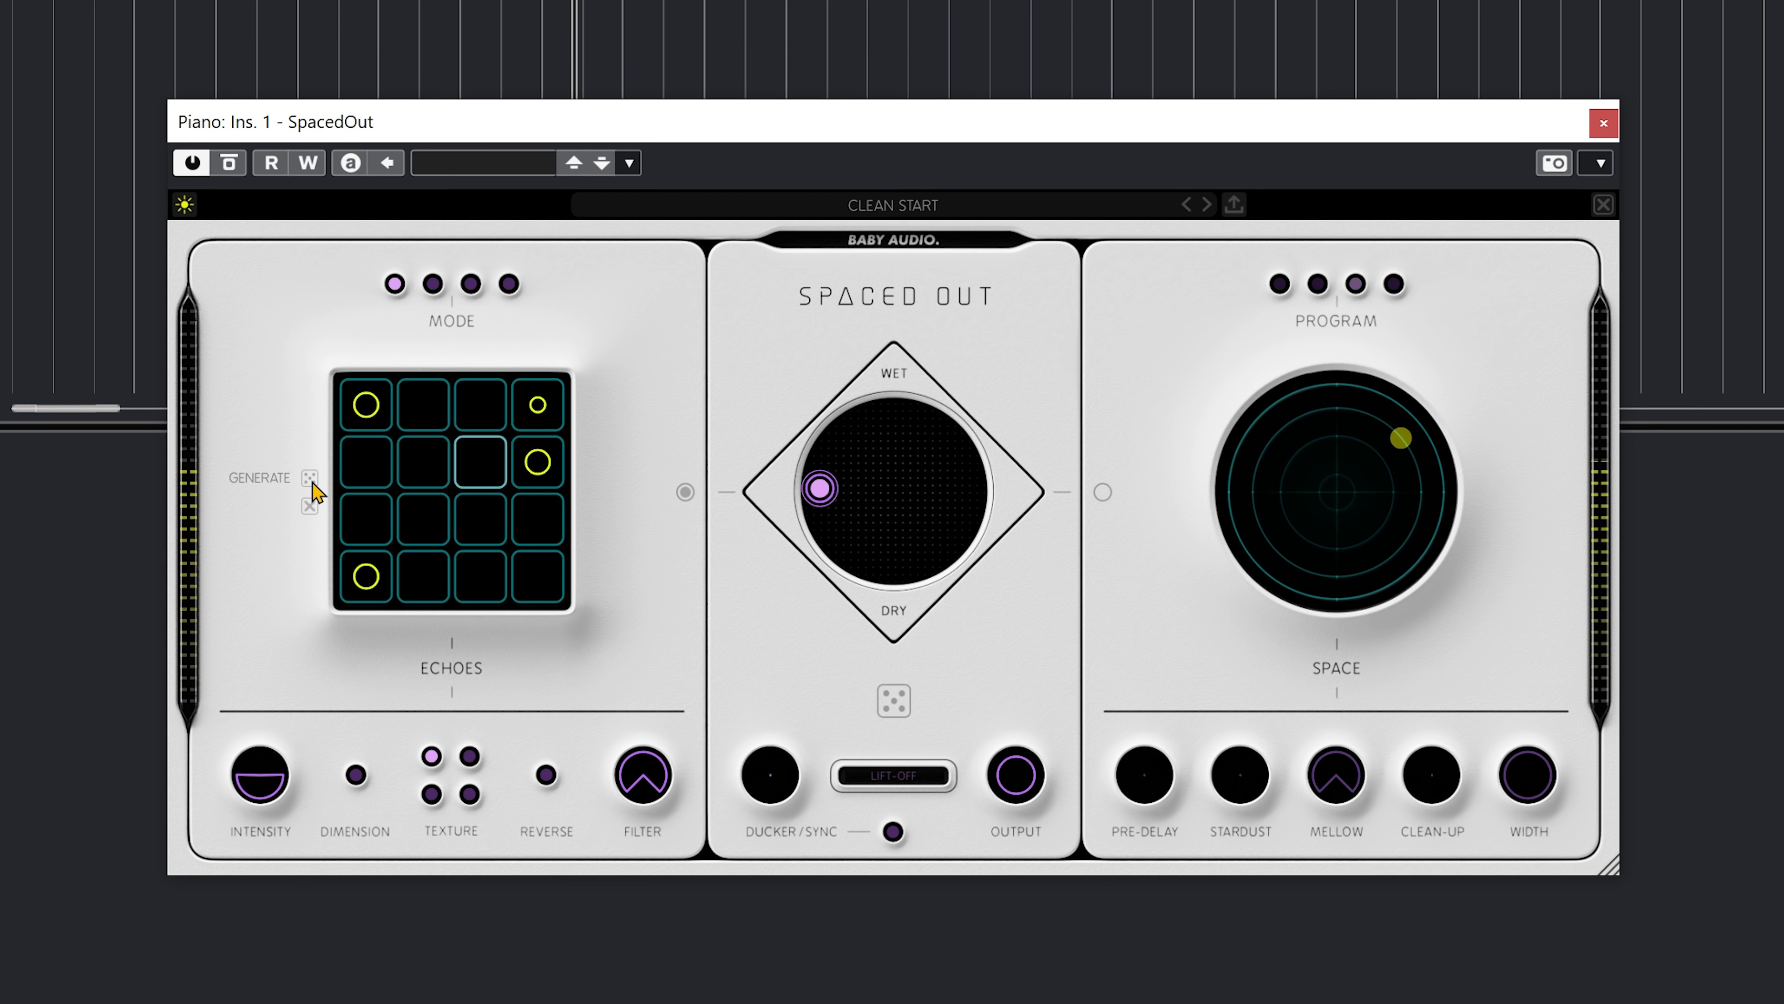
{"action": "left_click", "coordinate": [312, 482]}
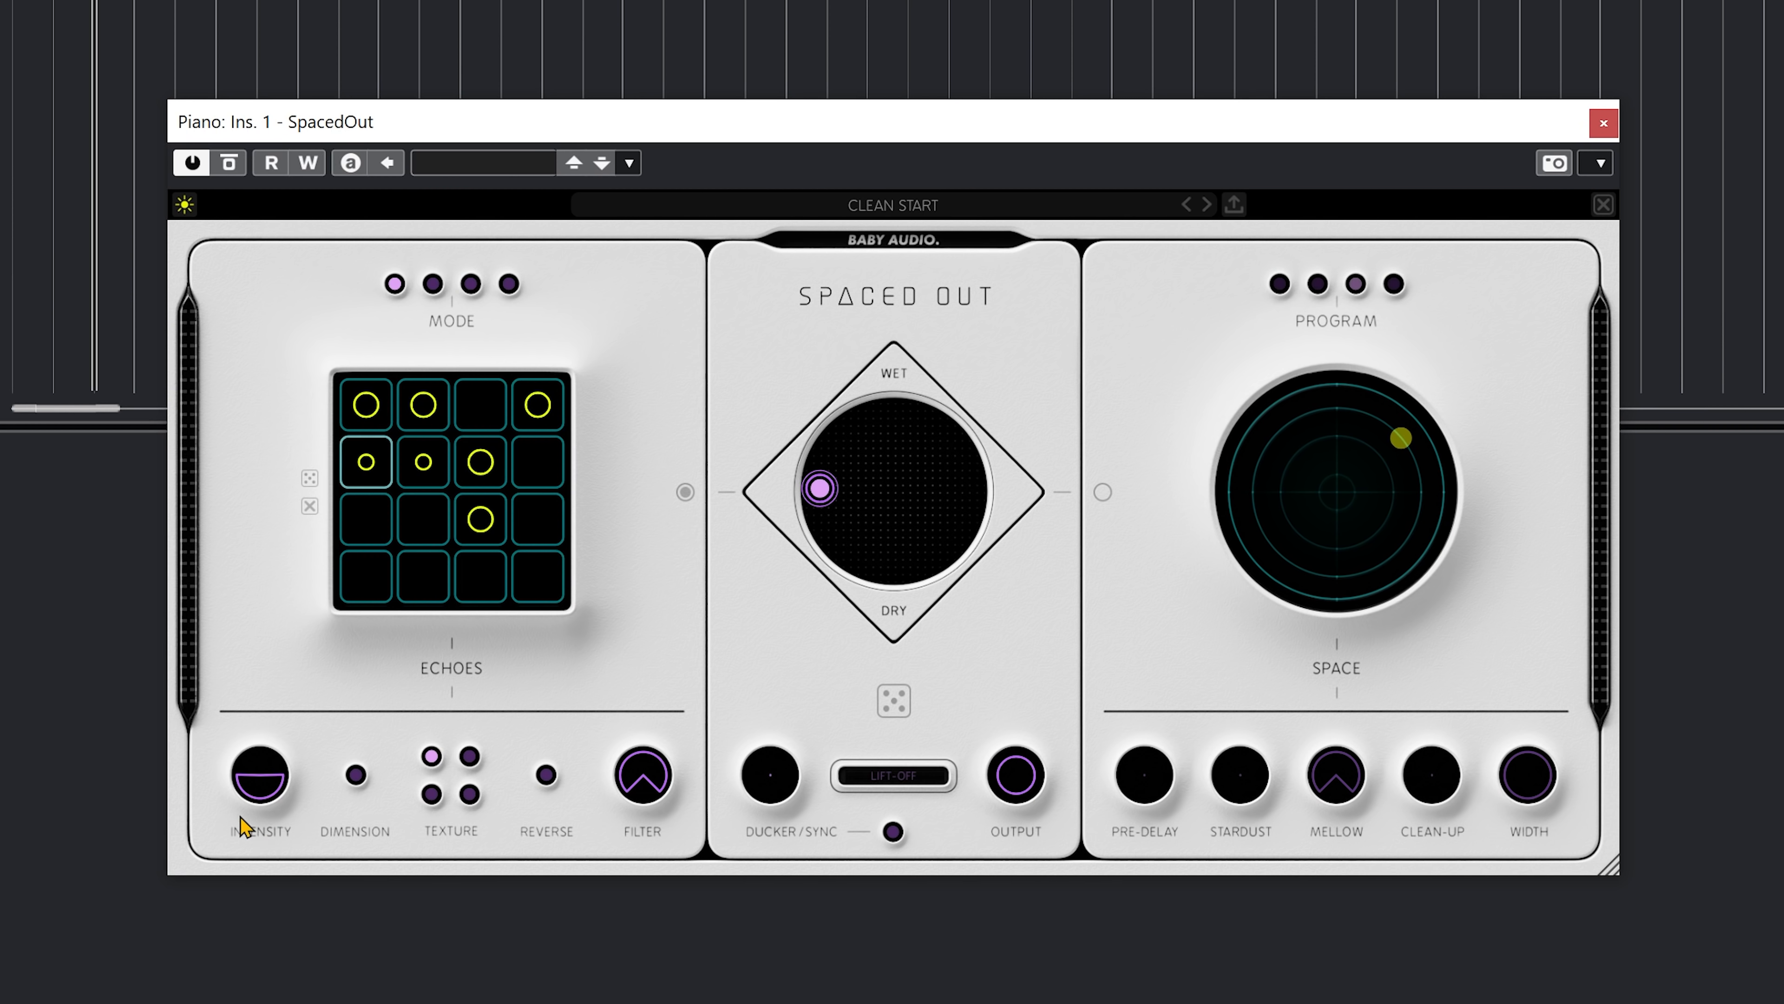
- Raise the Intensity of the echoes slightly above its midpoint
{"action": "mouse_move", "coordinate": [280, 788]}
{"action": "left_click_drag", "start_coordinate": [269, 791], "coordinate": [246, 703]}
{"action": "mouse_move", "coordinate": [250, 770]}
{"action": "left_mouse_down"}
{"action": "mouse_move", "coordinate": [250, 711]}
{"action": "mouse_move", "coordinate": [238, 765]}
{"action": "mouse_move", "coordinate": [203, 785]}
{"action": "mouse_move", "coordinate": [280, 764]}
{"action": "mouse_move", "coordinate": [281, 742]}
{"action": "mouse_move", "coordinate": [245, 770]}
{"action": "mouse_move", "coordinate": [251, 788]}
{"action": "left_mouse_up"}
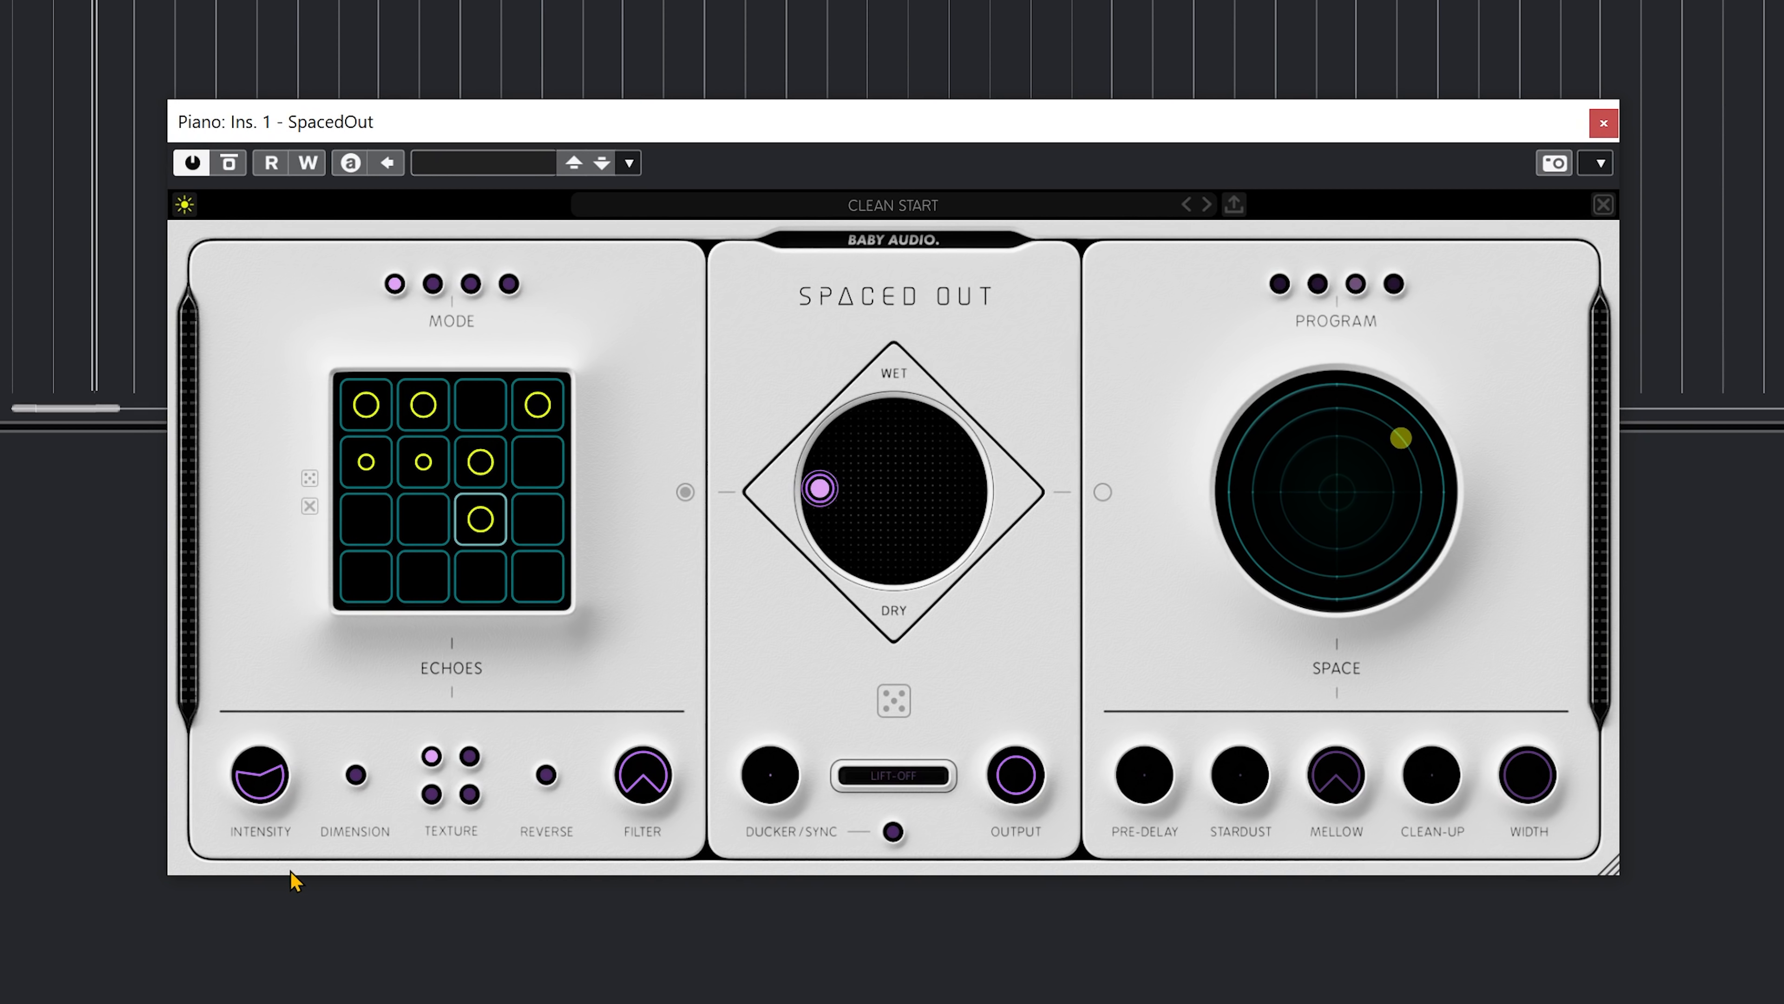
- Turn on Dimension for the echoes and advance it to its second, yellow state
{"action": "left_click", "coordinate": [362, 774]}
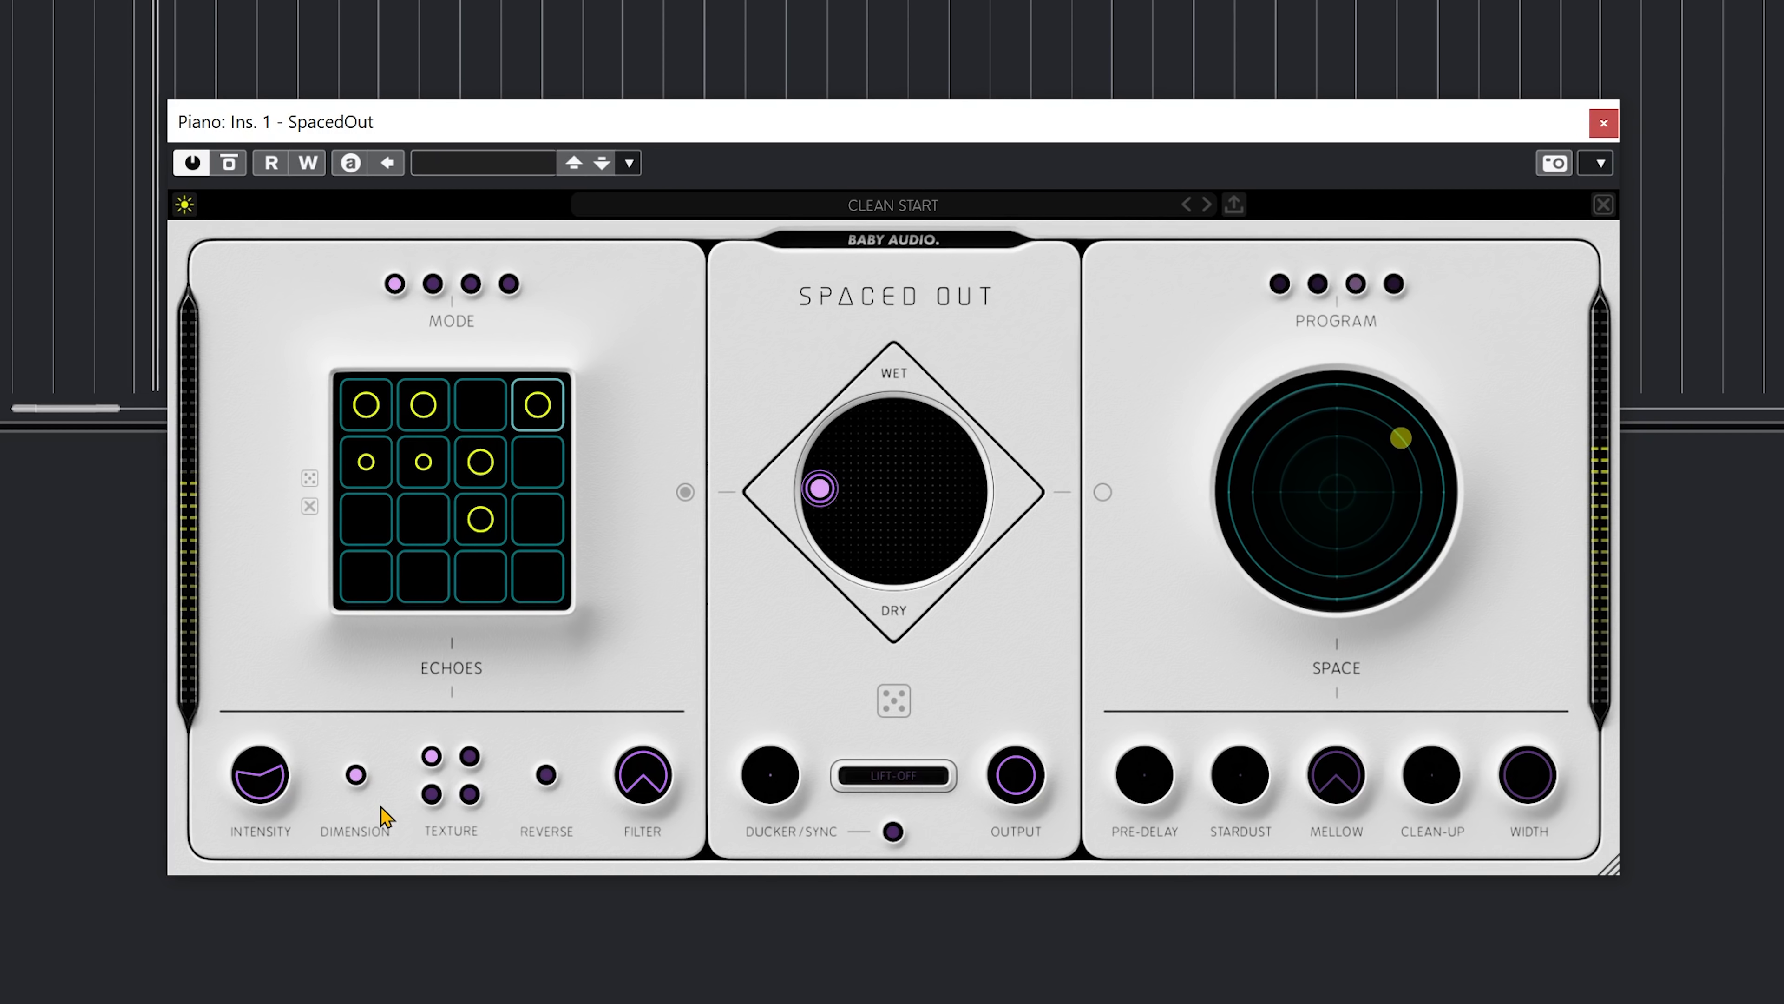
{"action": "mouse_move", "coordinate": [366, 792]}
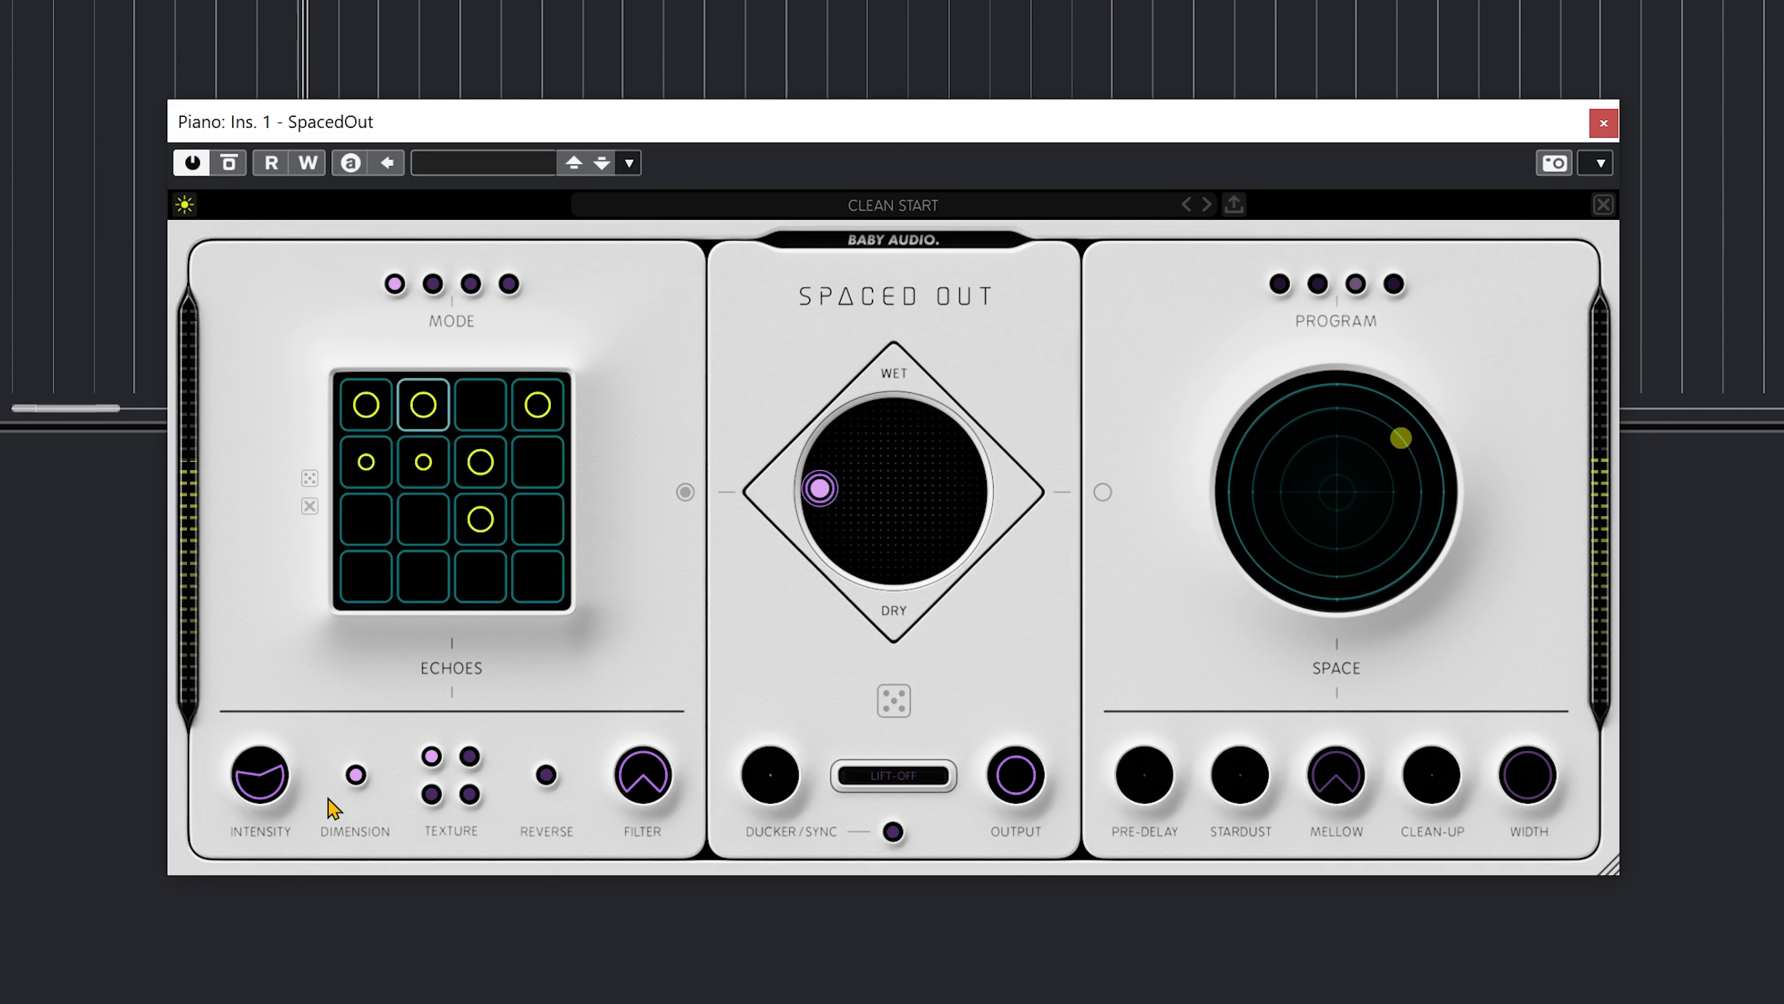
{"action": "left_click", "coordinate": [362, 777]}
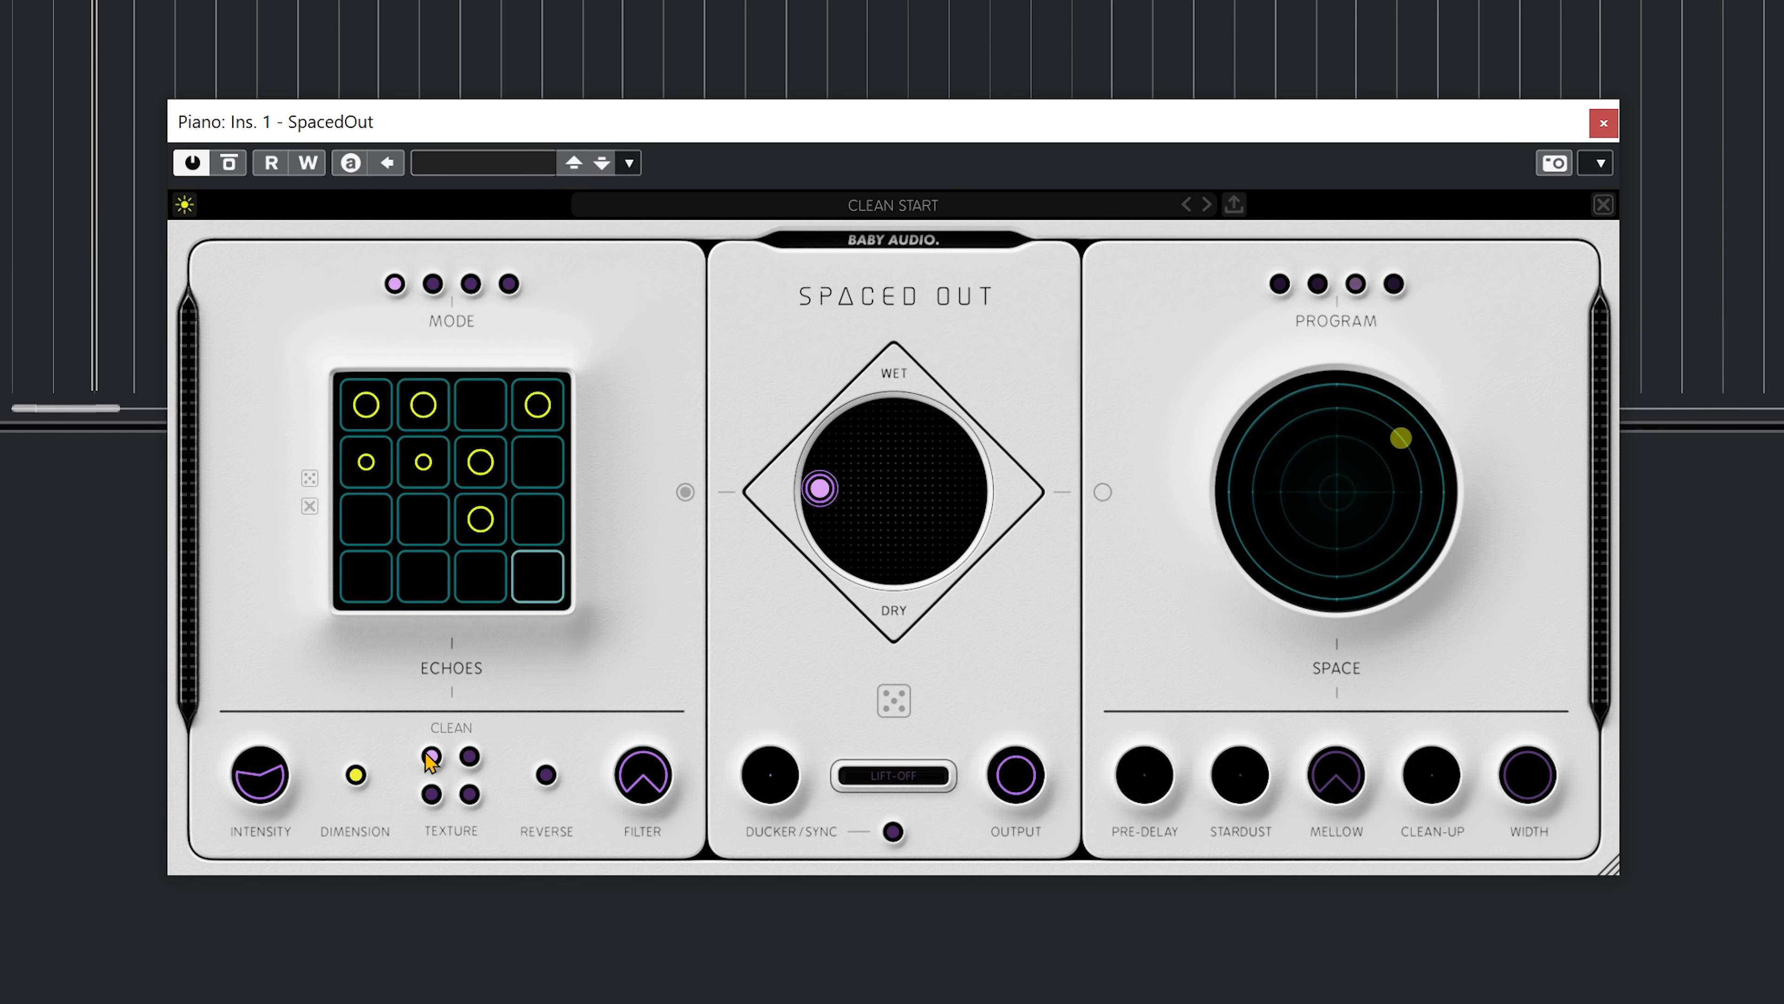
- Set the echo texture to Hazy and audition Reverse by switching it on and off
{"action": "left_click", "coordinate": [470, 756]}
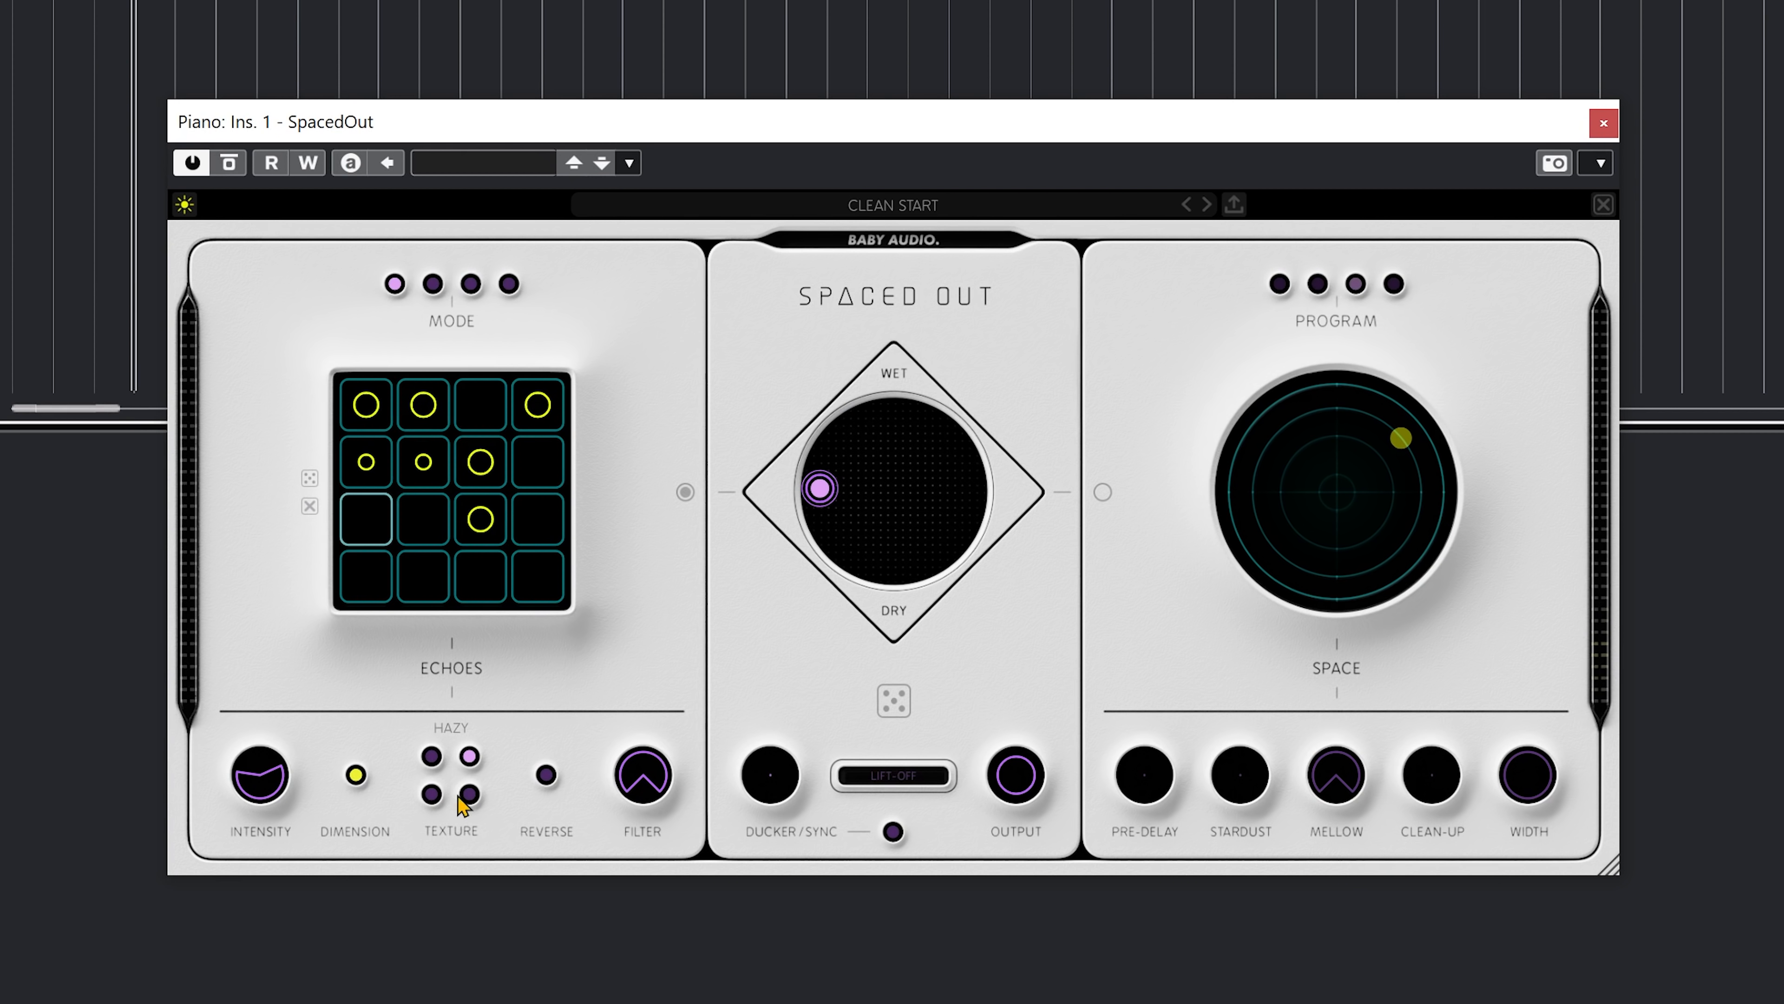
{"action": "left_click", "coordinate": [429, 794]}
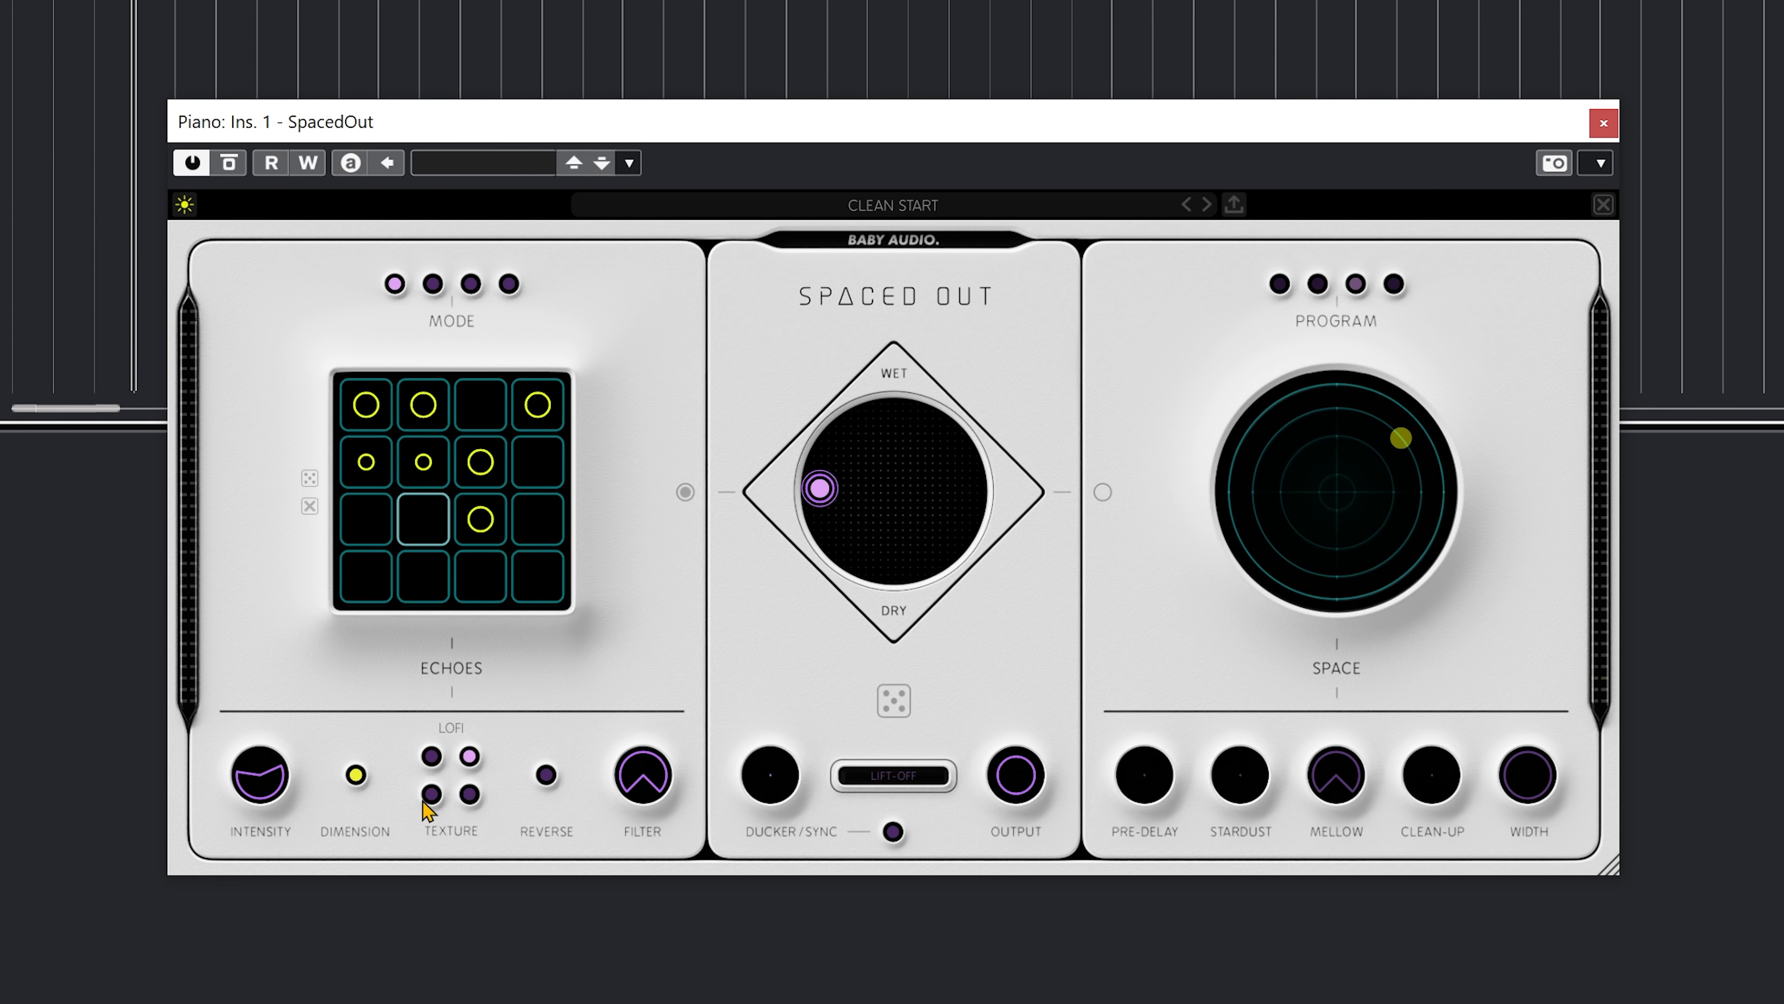
{"action": "left_click", "coordinate": [470, 796]}
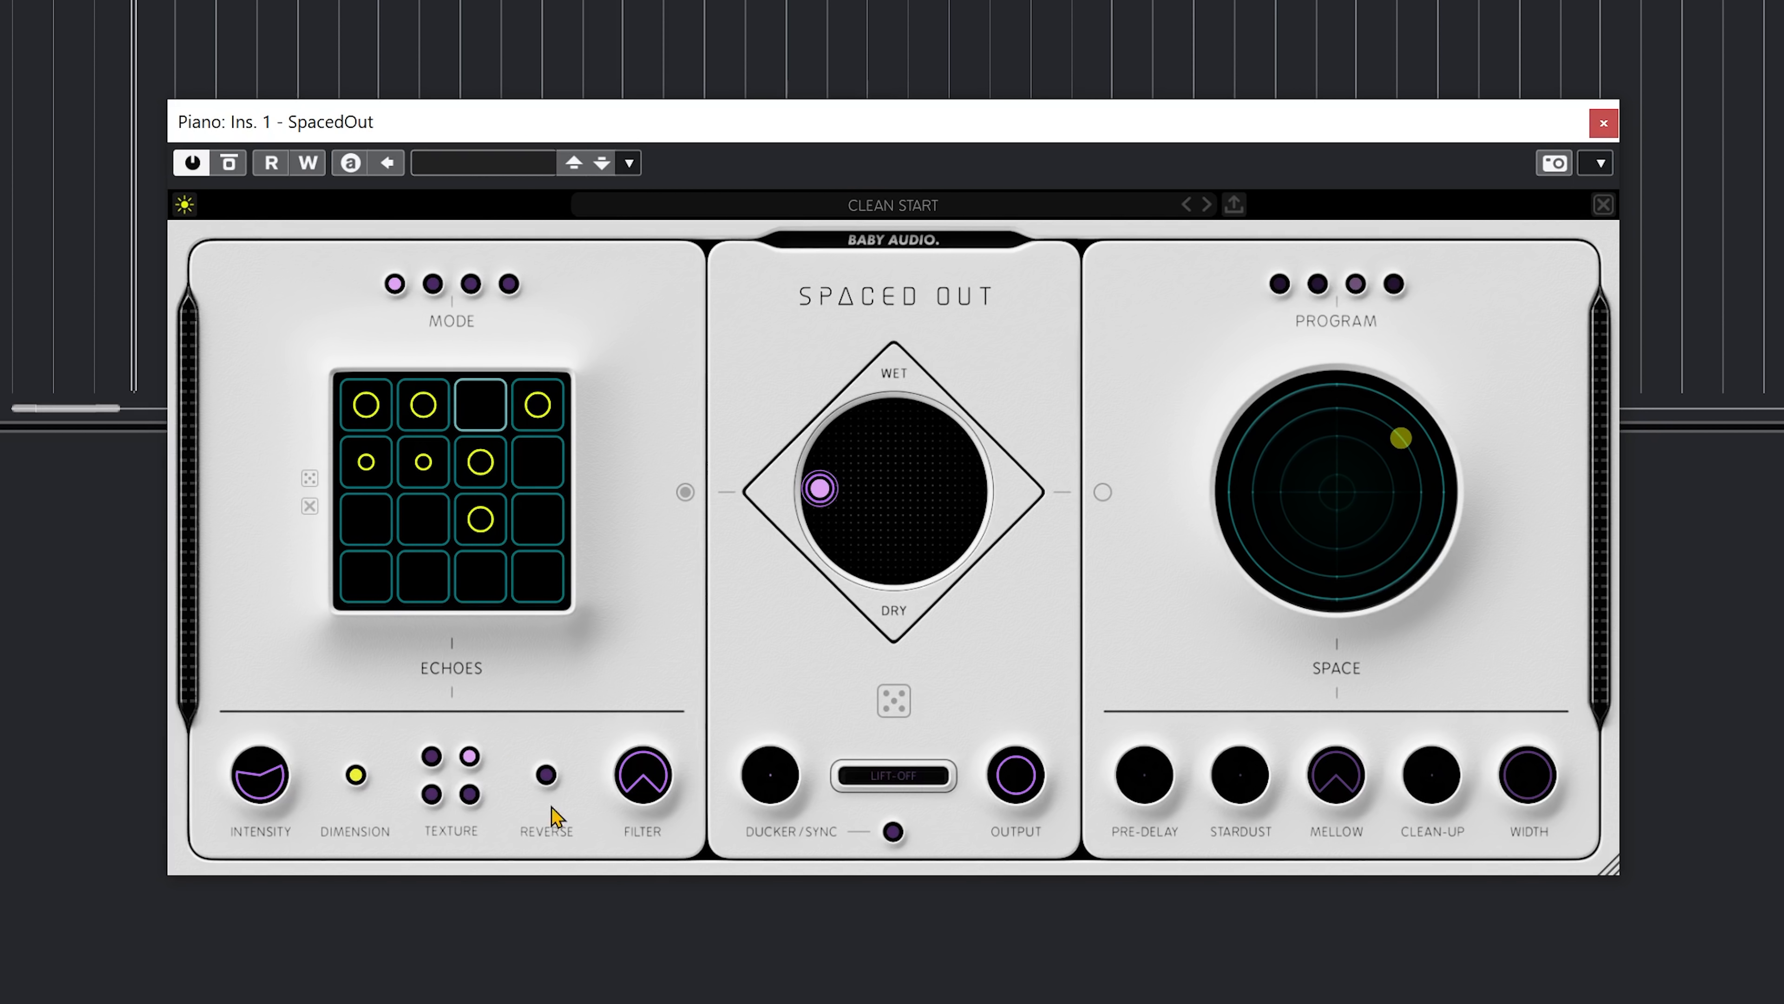
{"action": "left_click", "coordinate": [548, 775]}
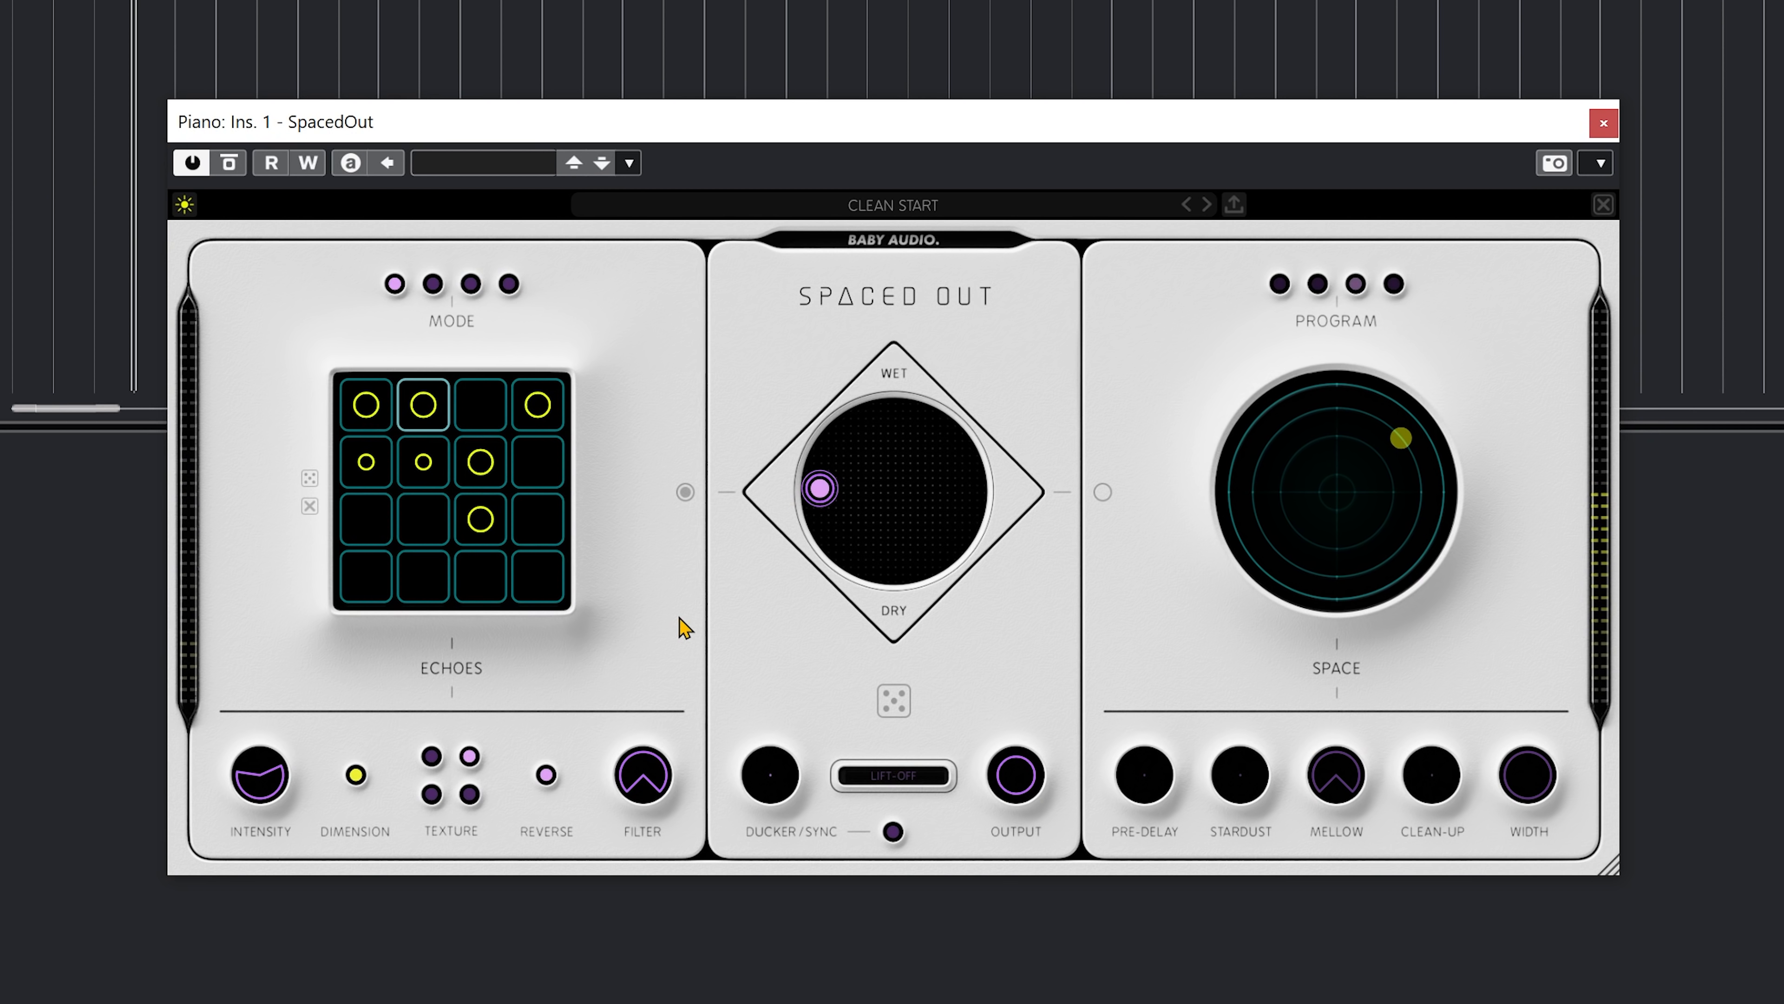
{"action": "left_click", "coordinate": [546, 774]}
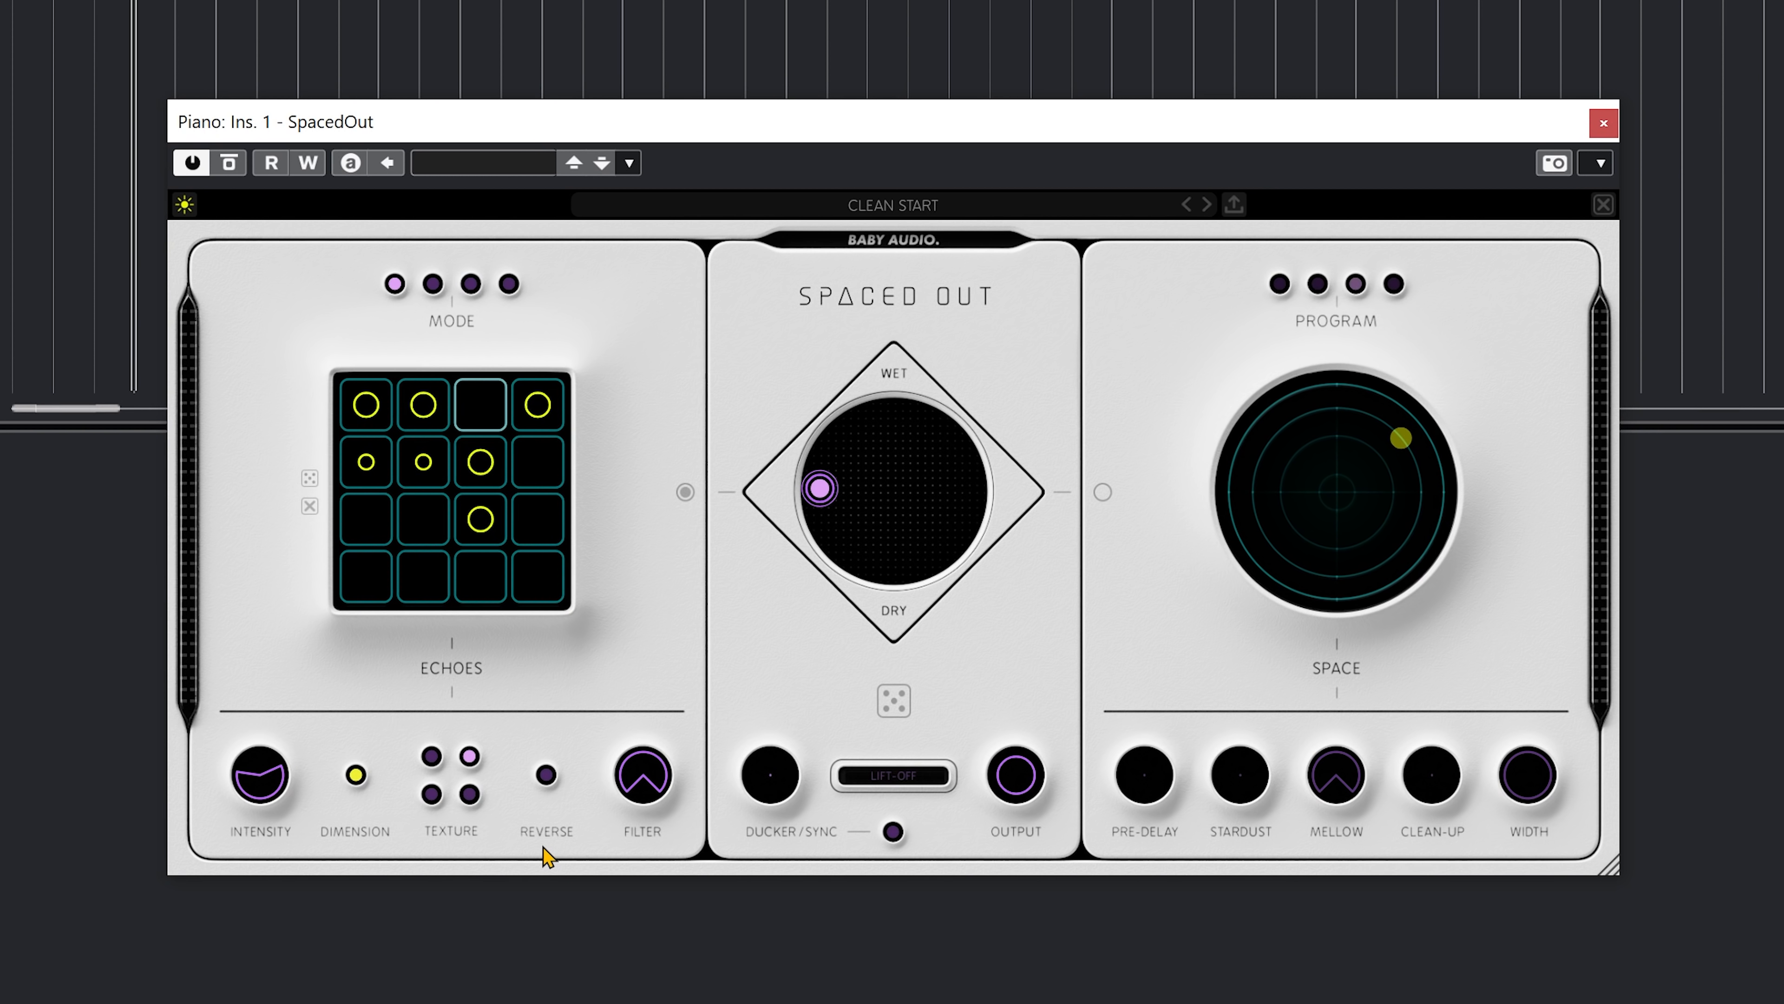
- Turn the Echoes Filter up from its neutral setting
{"action": "mouse_move", "coordinate": [648, 788]}
{"action": "left_click_drag", "start_coordinate": [645, 789], "coordinate": [627, 704]}
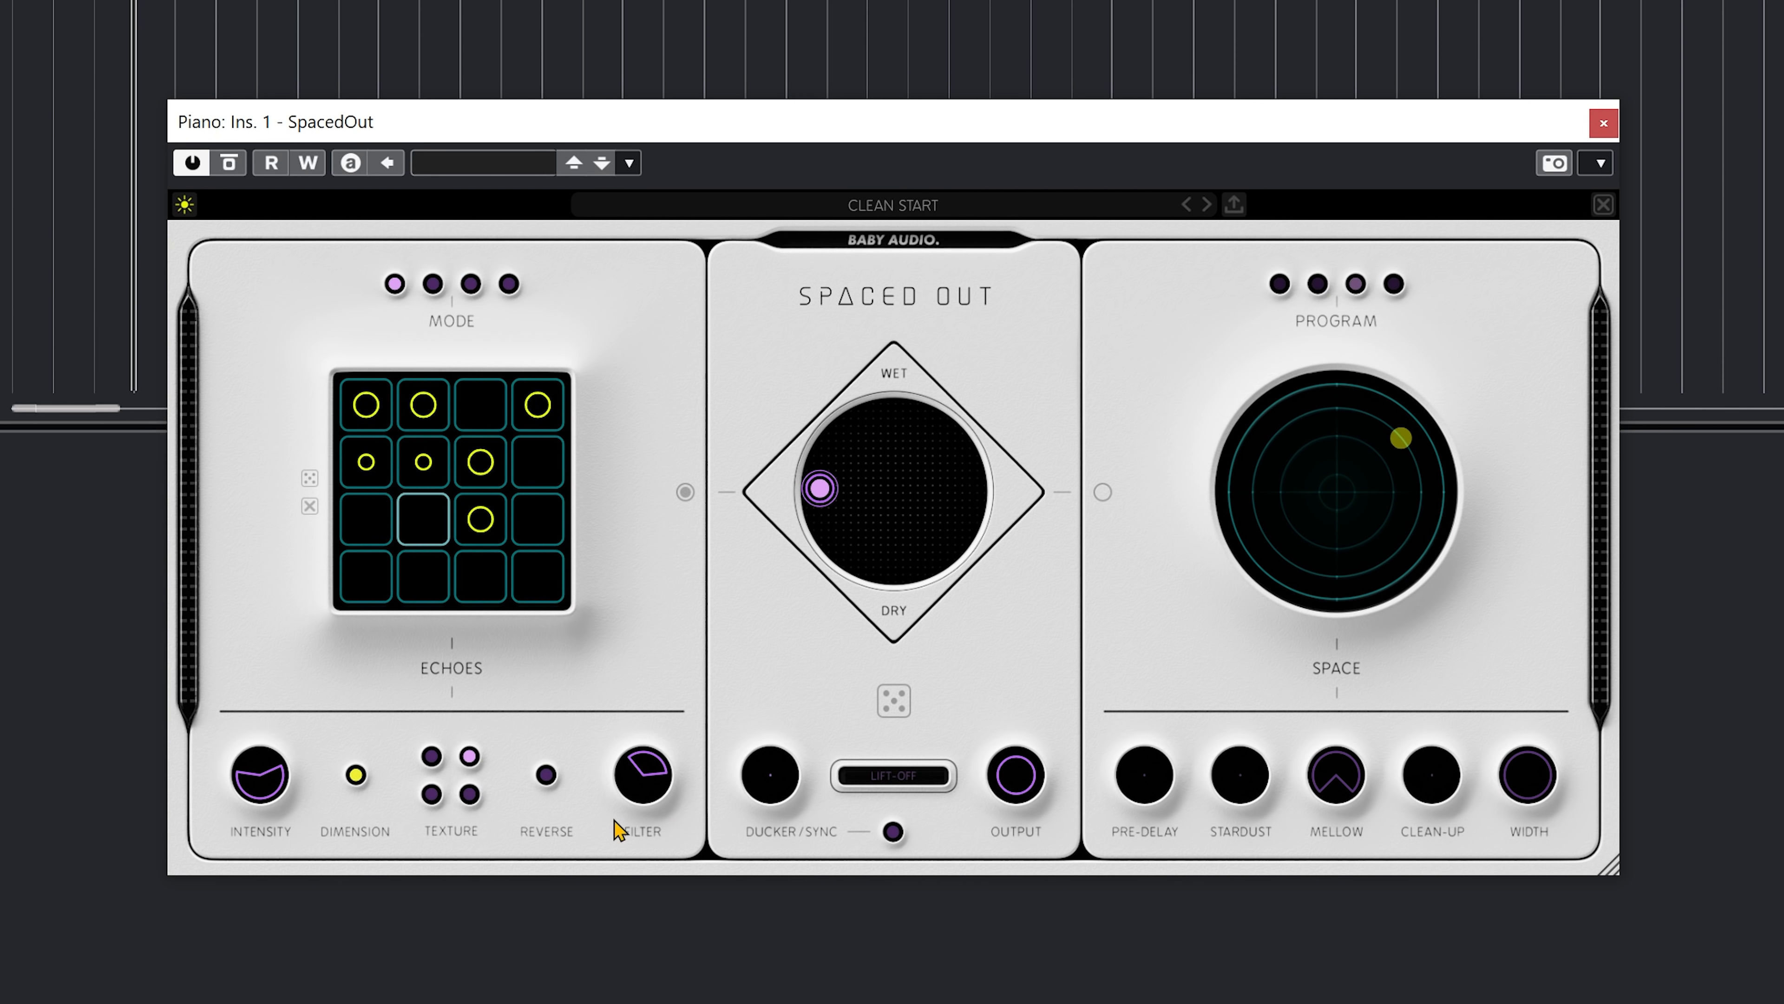
{"action": "mouse_move", "coordinate": [666, 793]}
{"action": "mouse_move", "coordinate": [546, 776]}
- Enable the Space section, turn off Echoes, and set the mix fully to the Space side
{"action": "left_click", "coordinate": [1102, 493]}
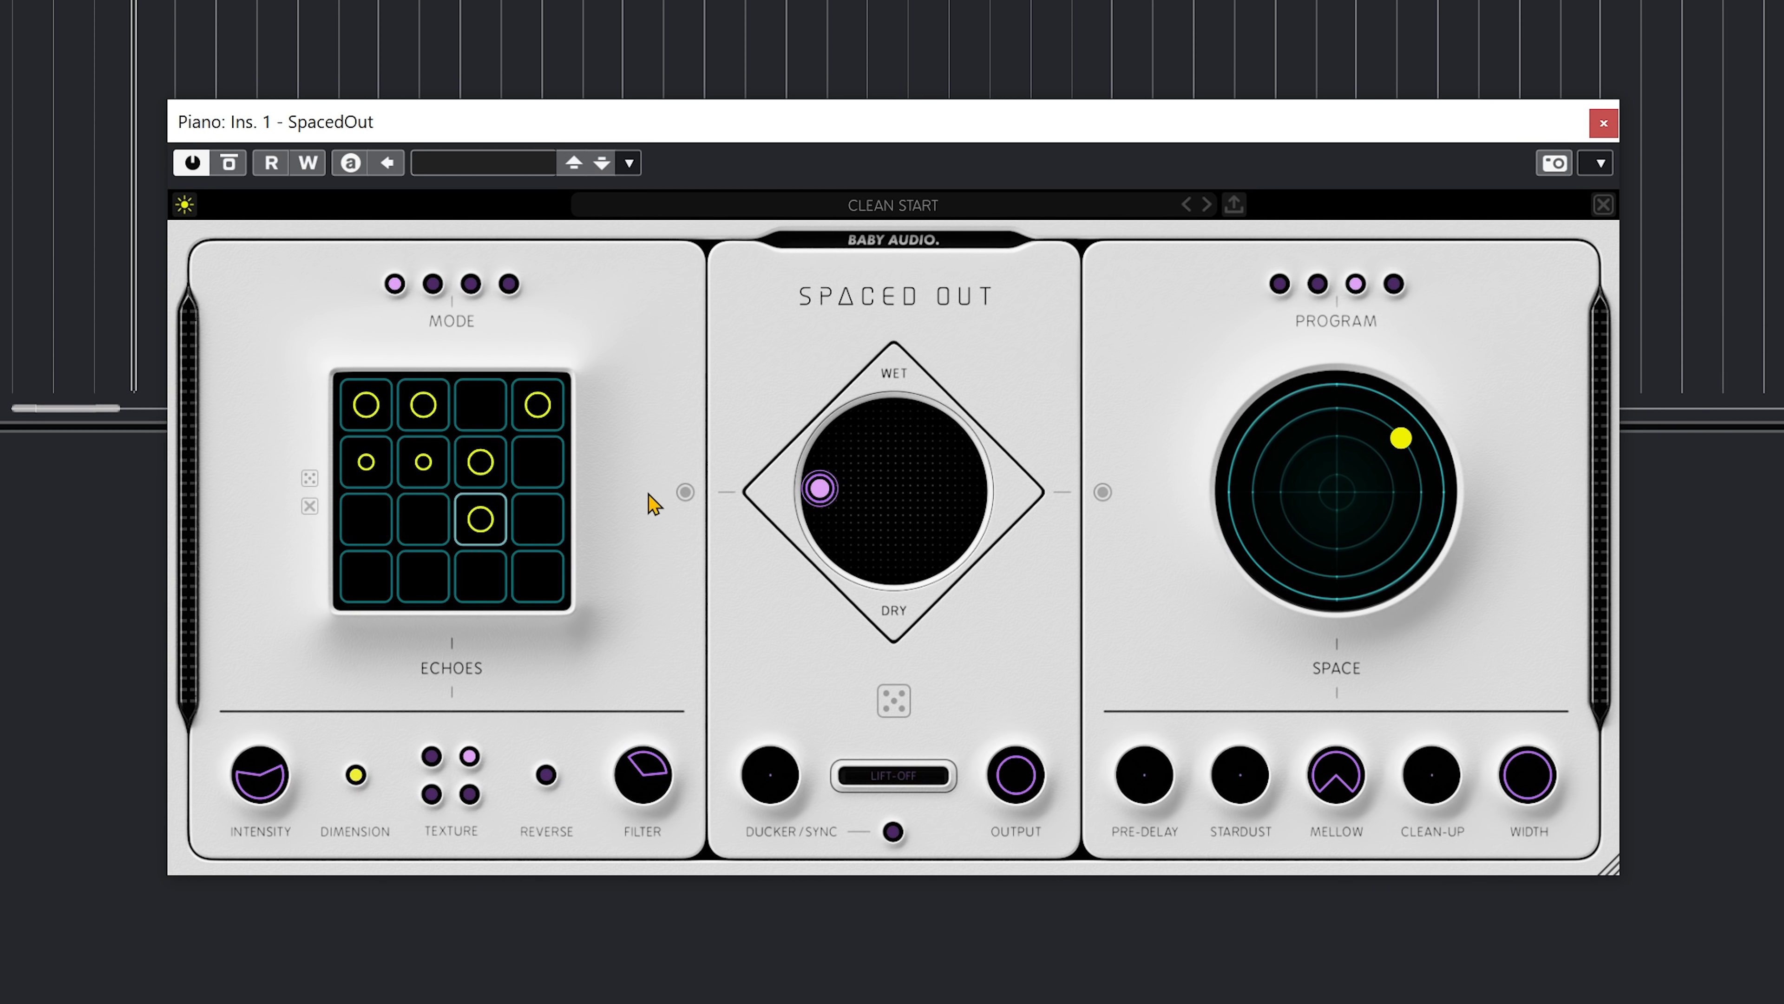
{"action": "left_click", "coordinate": [685, 492]}
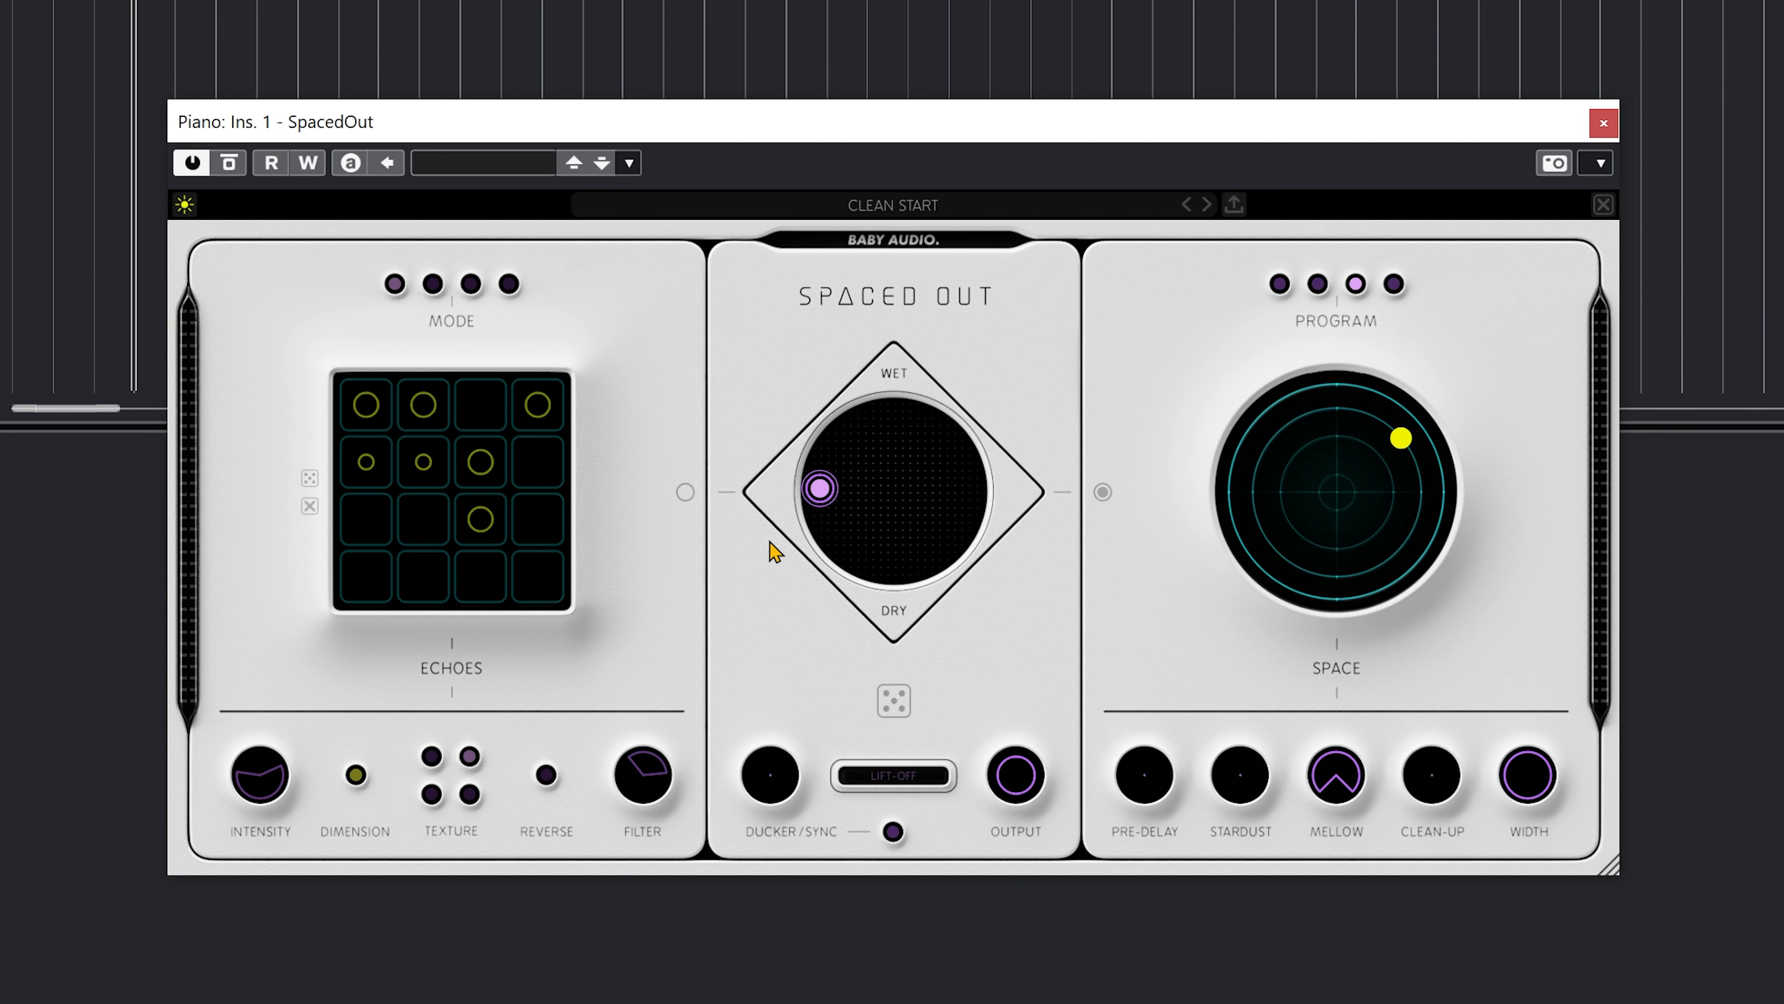
{"action": "left_click_drag", "start_coordinate": [818, 488], "coordinate": [1018, 494]}
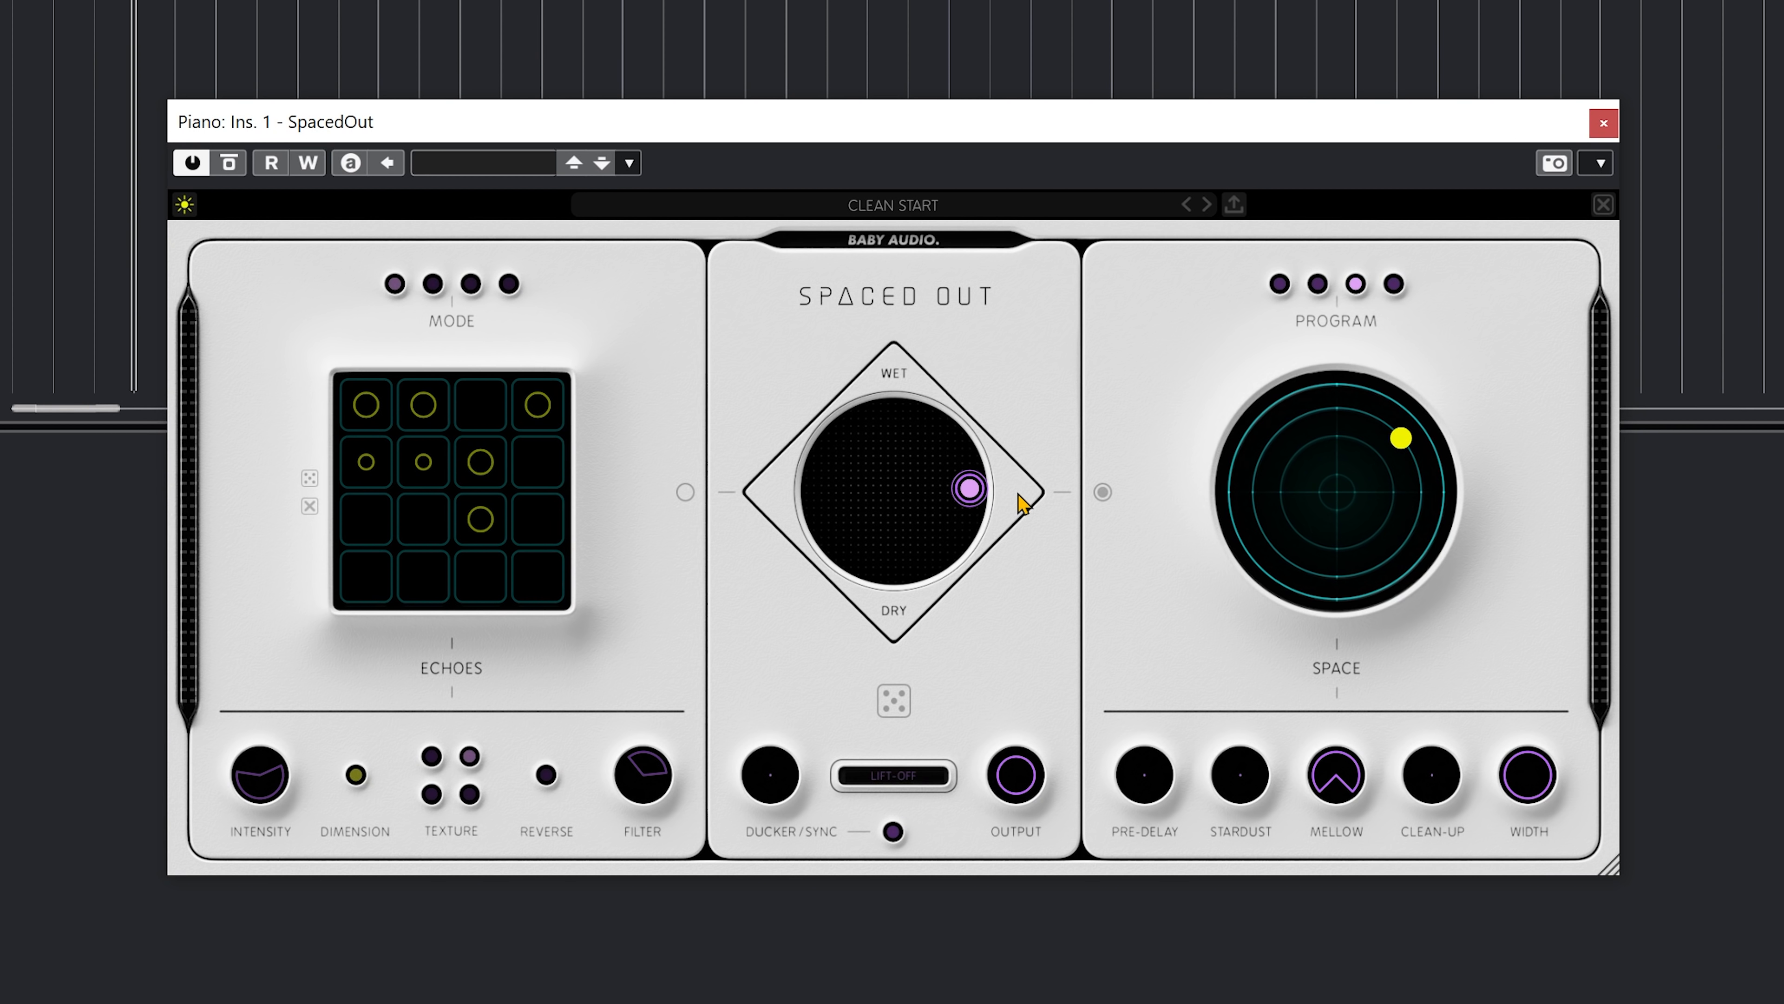
- Try moving the Space reverb position to about 68% length and 55% lush, and return it near its starting point
{"action": "mouse_move", "coordinate": [1381, 455]}
{"action": "left_mouse_down"}
{"action": "mouse_move", "coordinate": [1397, 467]}
{"action": "mouse_move", "coordinate": [1381, 455]}
{"action": "mouse_move", "coordinate": [1323, 483]}
{"action": "mouse_move", "coordinate": [1377, 443]}
{"action": "mouse_move", "coordinate": [1343, 393]}
{"action": "mouse_move", "coordinate": [1401, 438]}
{"action": "mouse_move", "coordinate": [1413, 513]}
{"action": "mouse_move", "coordinate": [1360, 412]}
{"action": "mouse_move", "coordinate": [1408, 396]}
{"action": "mouse_move", "coordinate": [1406, 438]}
{"action": "left_mouse_up"}
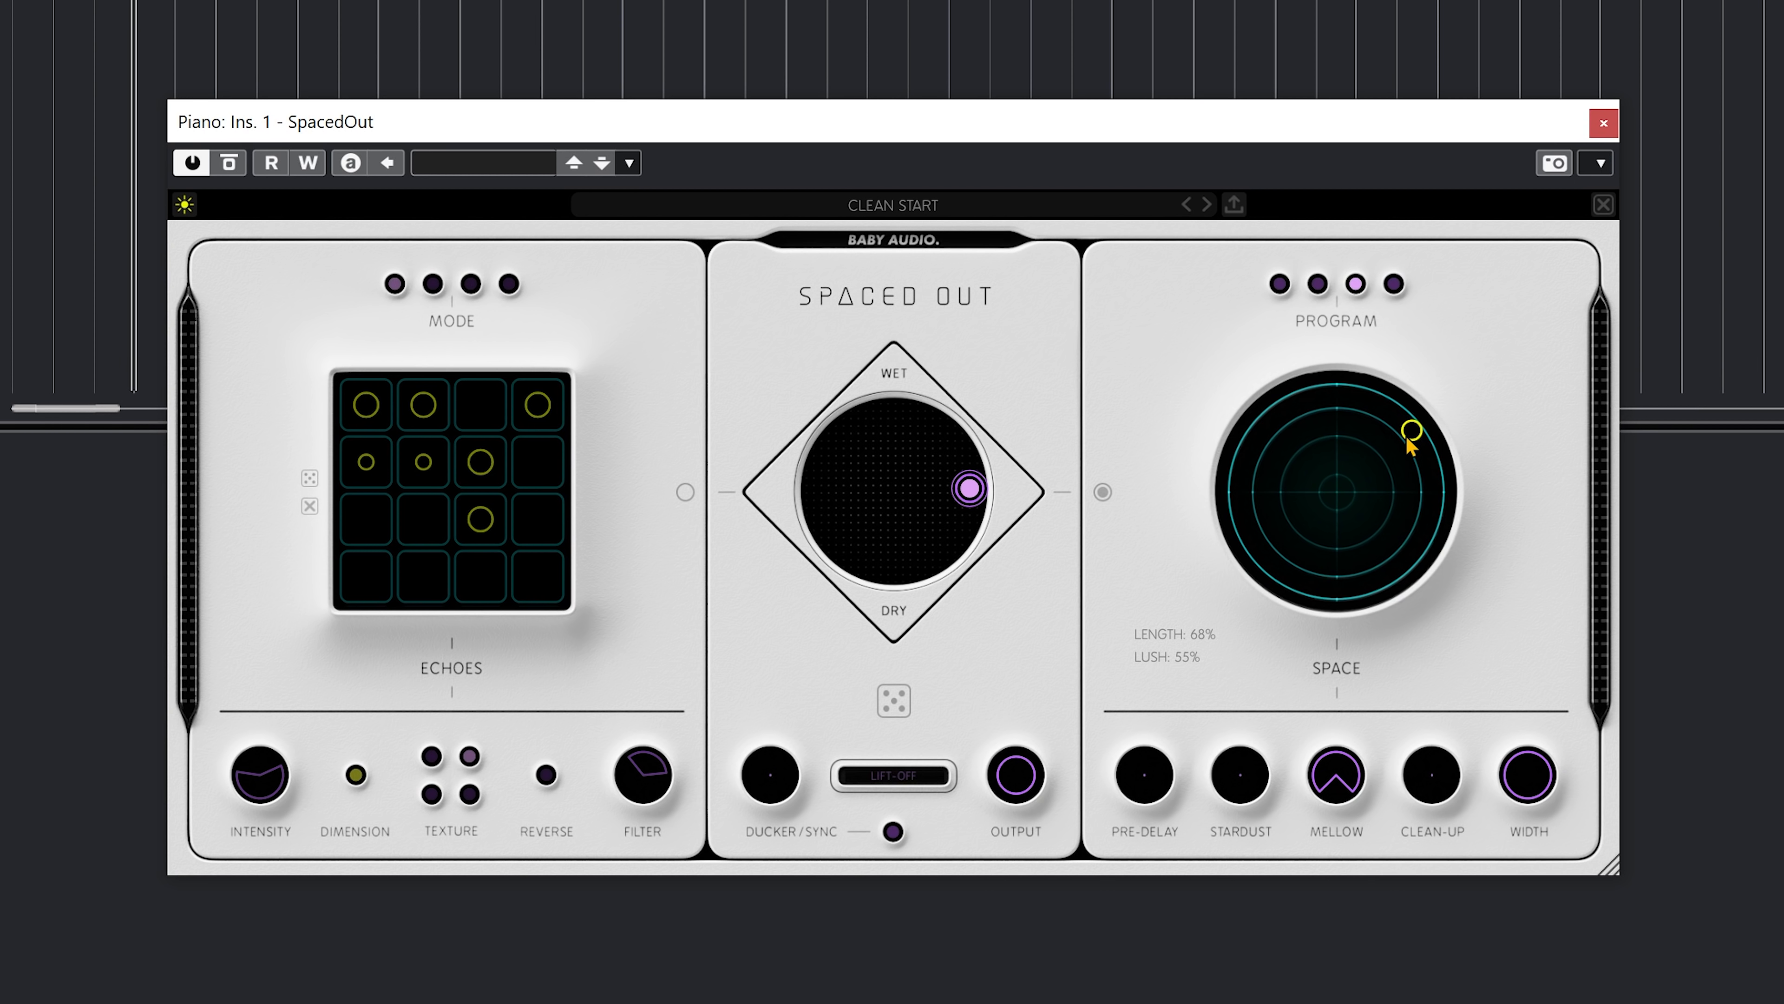
{"action": "left_click_drag", "start_coordinate": [1411, 444], "coordinate": [1414, 447]}
{"action": "mouse_move", "coordinate": [1410, 441]}
{"action": "left_mouse_down"}
{"action": "mouse_move", "coordinate": [1348, 480]}
{"action": "mouse_move", "coordinate": [1386, 459]}
{"action": "left_mouse_up"}
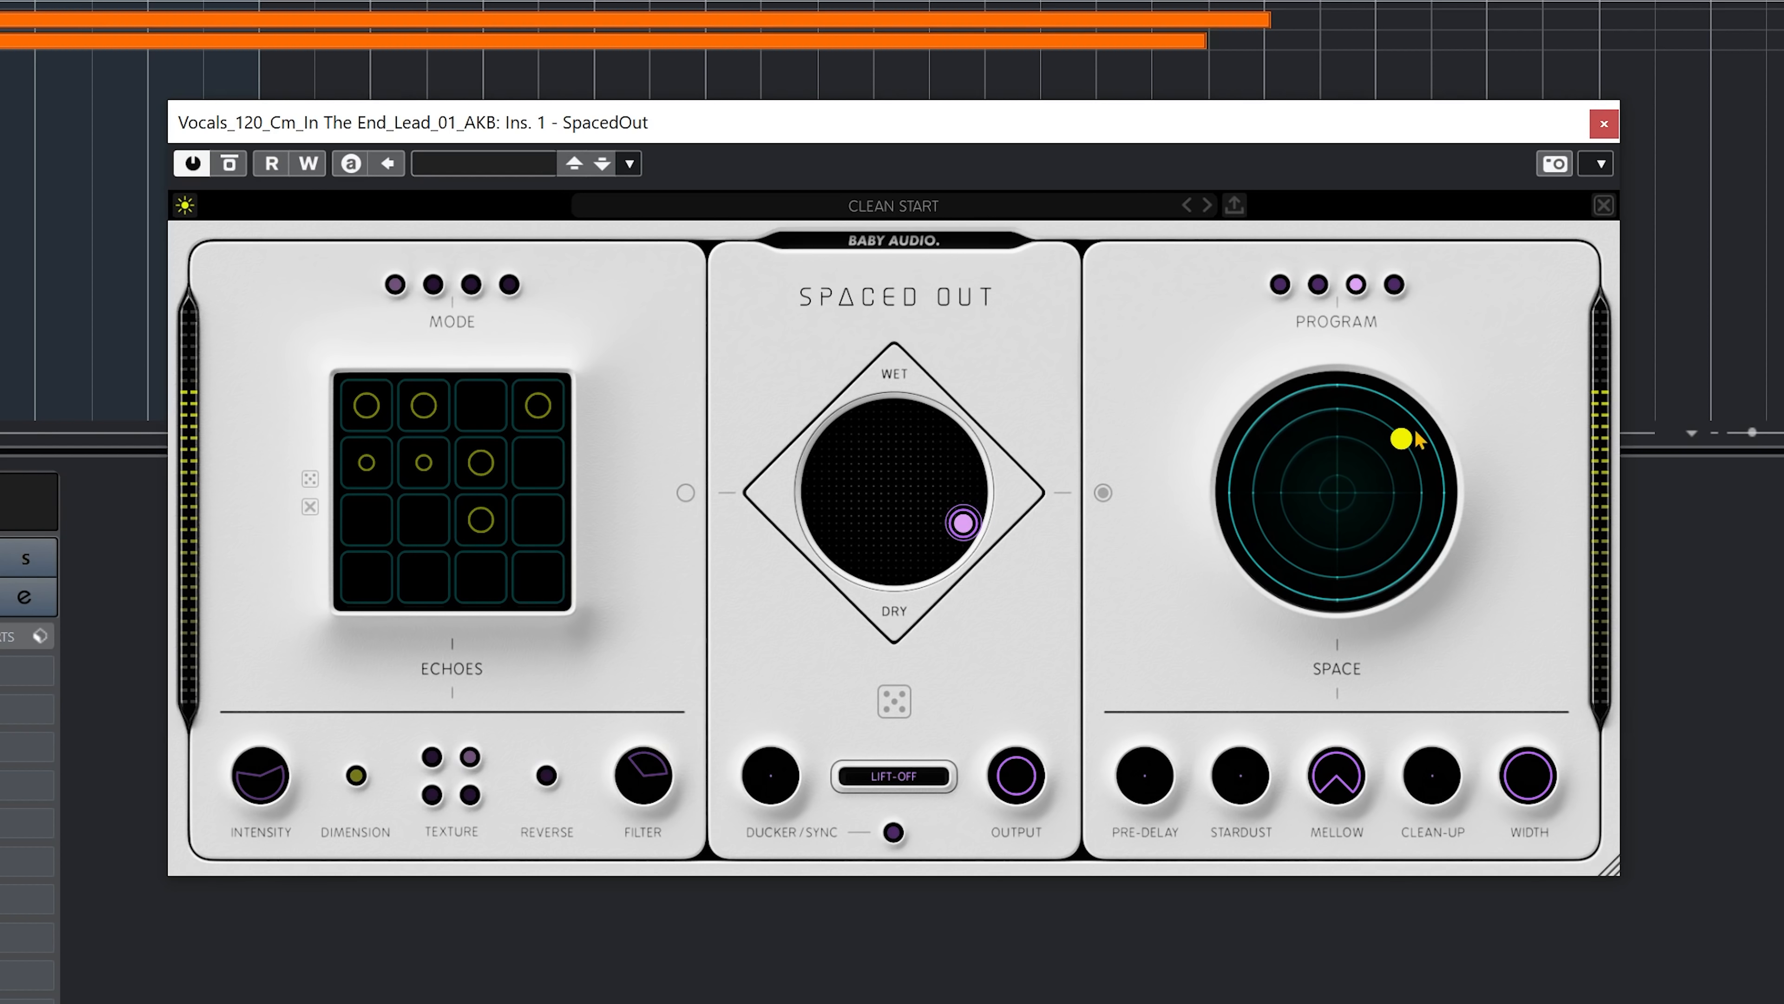
- Sweep the Space position from about 81% length and 23% trippy to 100% length and 92% alien, fine-tuning the mix around the Space side
{"action": "mouse_move", "coordinate": [1402, 441]}
{"action": "left_mouse_down"}
{"action": "mouse_move", "coordinate": [1346, 482]}
{"action": "mouse_move", "coordinate": [1408, 418]}
{"action": "left_mouse_up"}
{"action": "left_click_drag", "start_coordinate": [963, 525], "coordinate": [986, 541]}
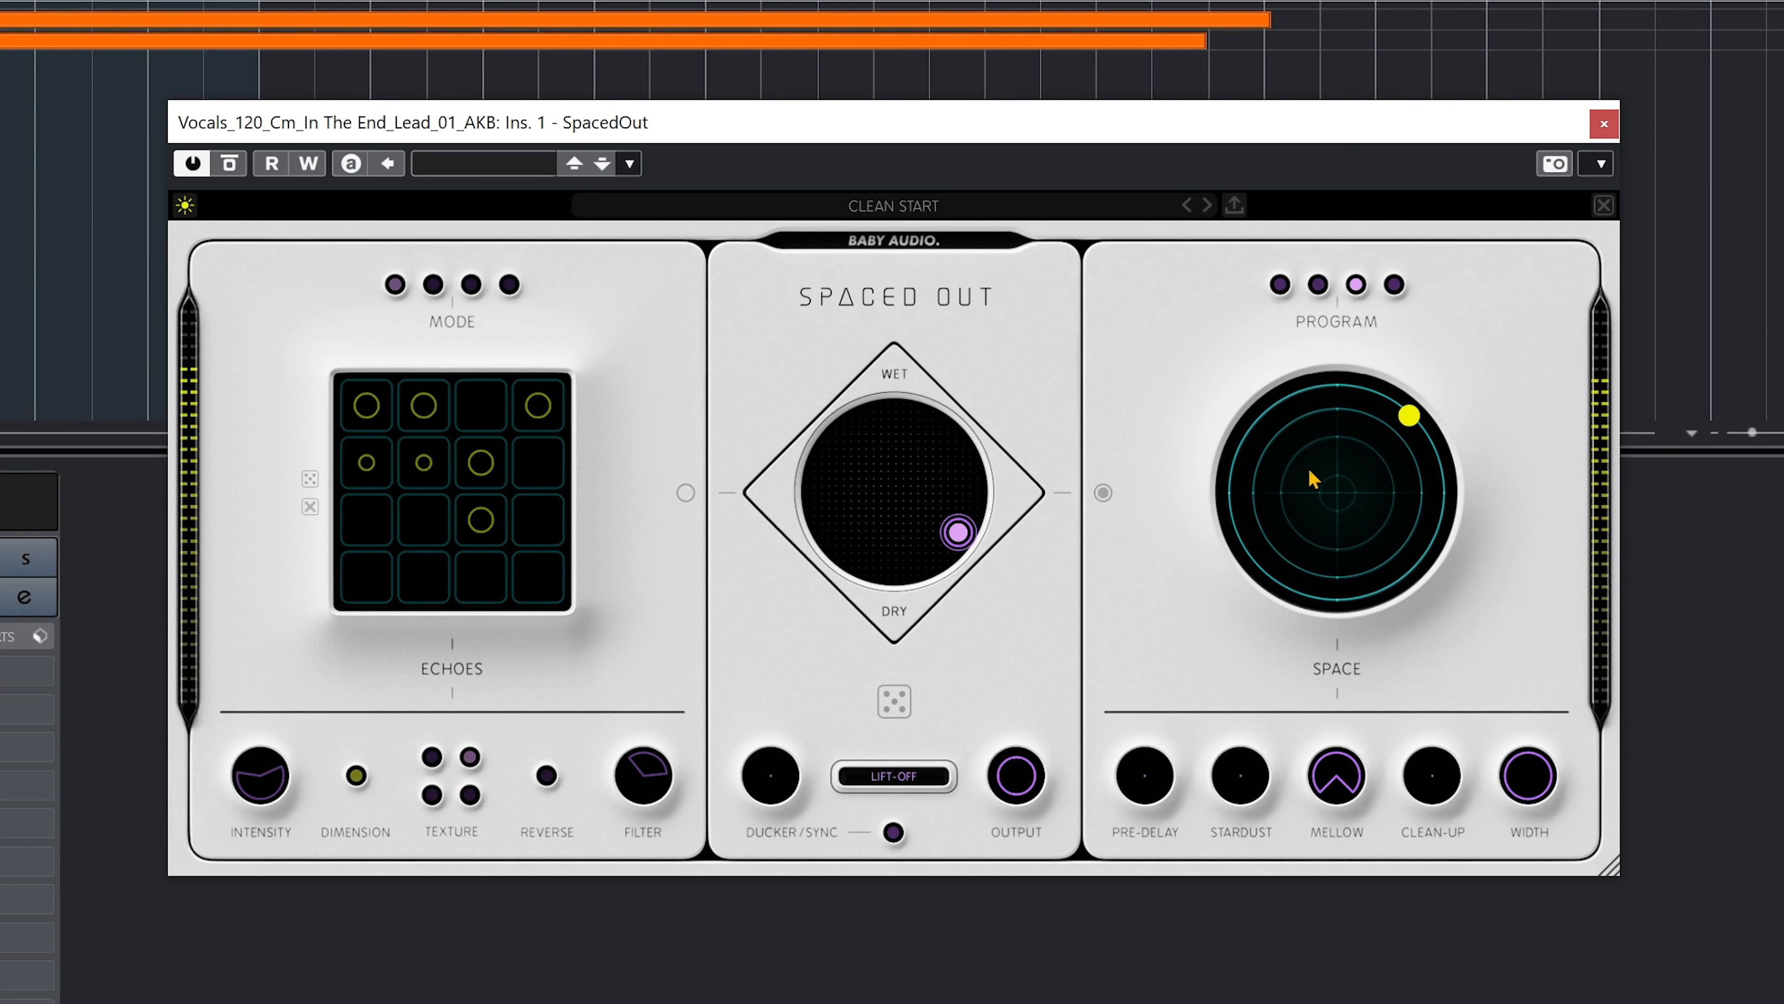
{"action": "left_click_drag", "start_coordinate": [1406, 418], "coordinate": [1416, 458]}
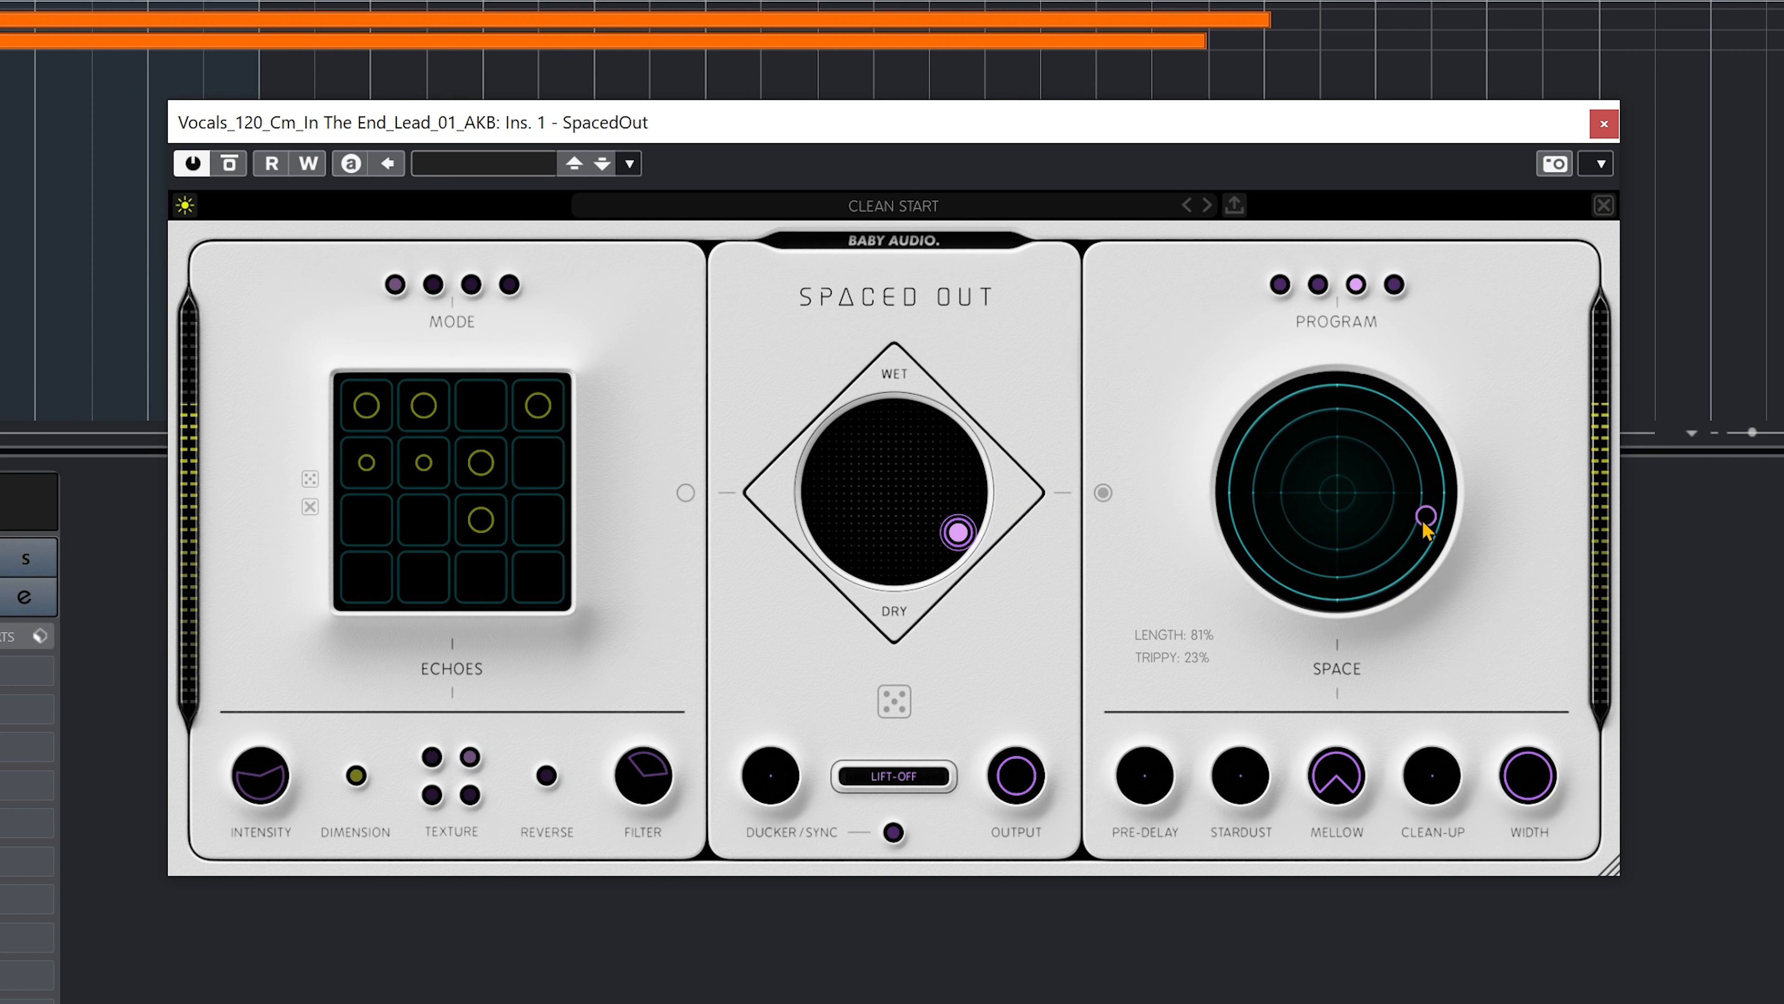
{"action": "left_click_drag", "start_coordinate": [1423, 521], "coordinate": [1238, 605]}
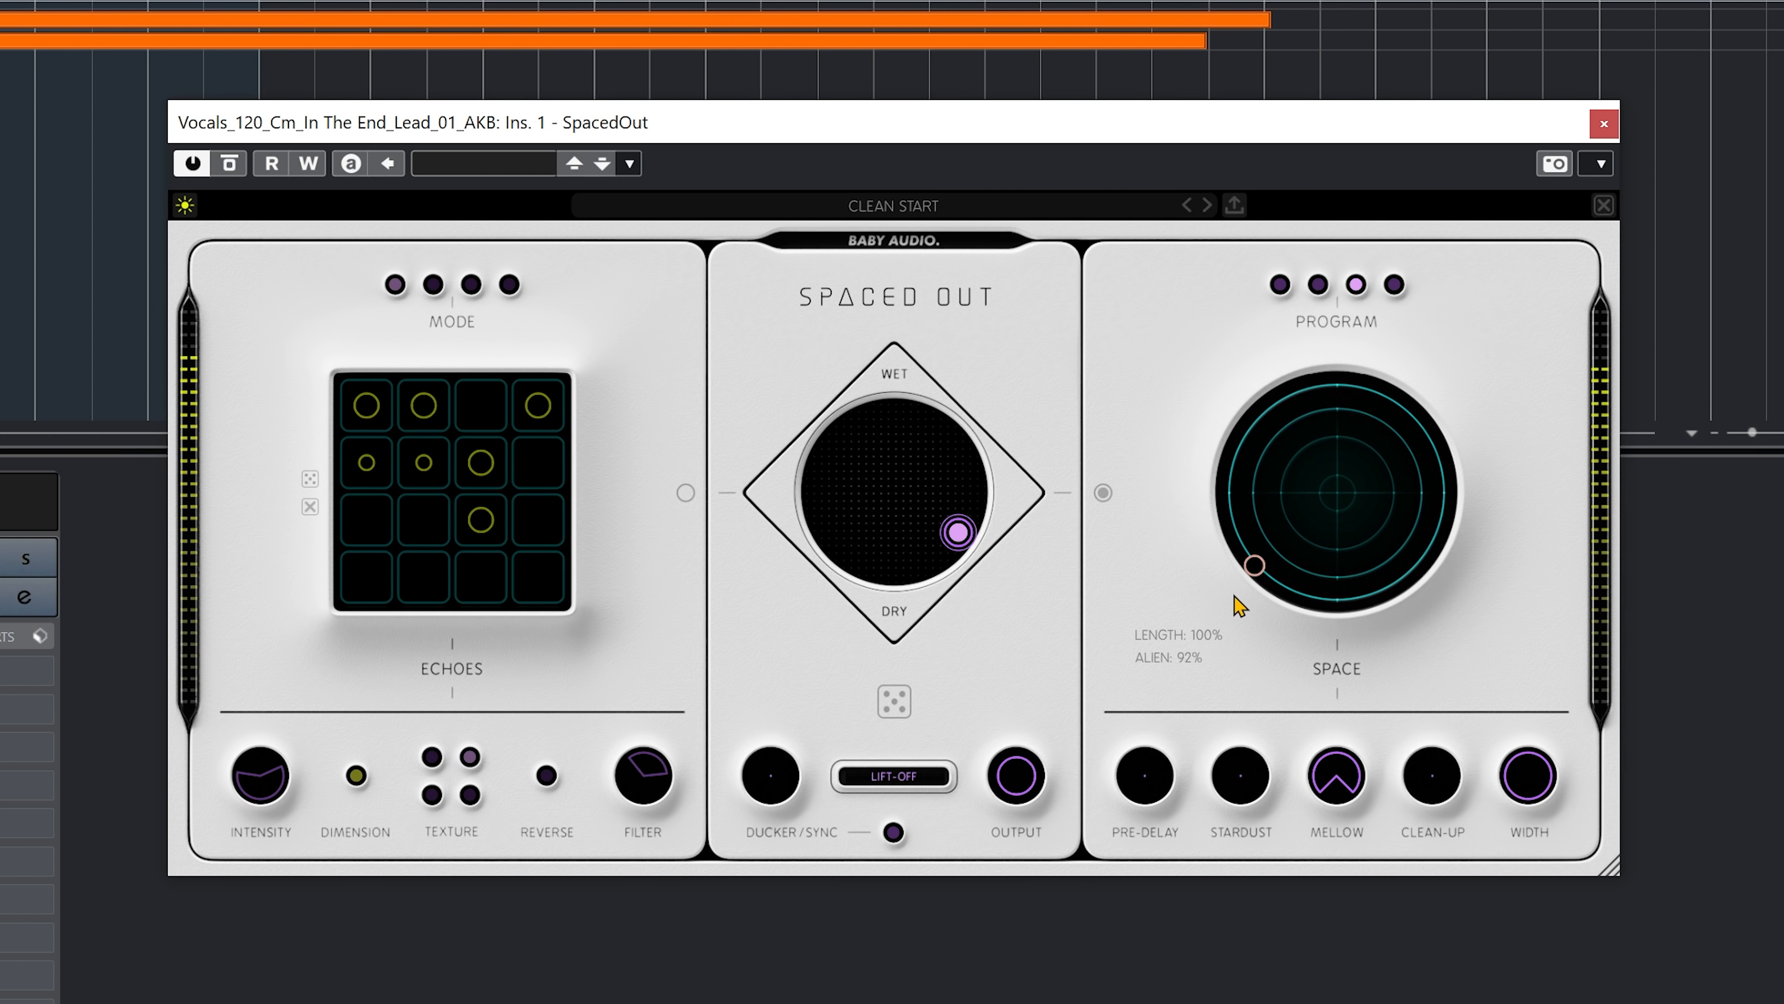
{"action": "mouse_move", "coordinate": [960, 543]}
{"action": "left_mouse_down"}
{"action": "mouse_move", "coordinate": [968, 507]}
{"action": "mouse_move", "coordinate": [976, 545]}
{"action": "mouse_move", "coordinate": [955, 537]}
{"action": "left_mouse_up"}
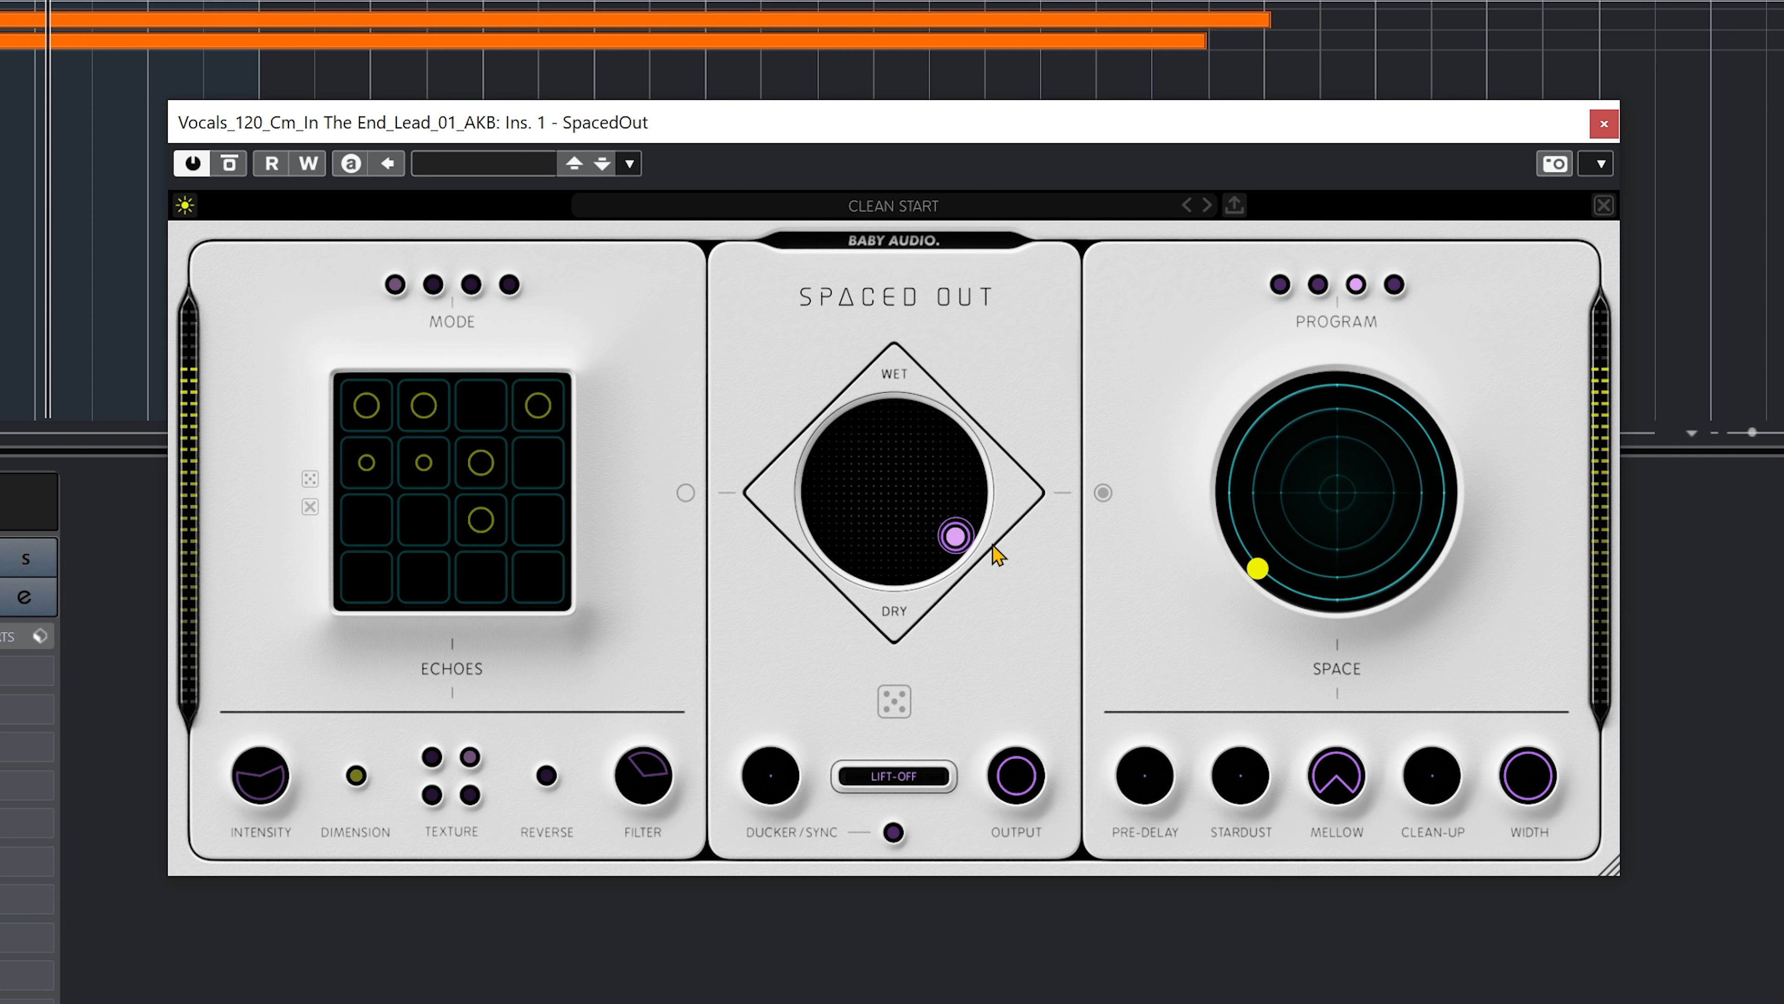
- Center the Space position and audition the first and fourth reverb programs, moving the fourth out to about 37% length and 69% alien
{"action": "left_click_drag", "start_coordinate": [1280, 574], "coordinate": [1337, 484]}
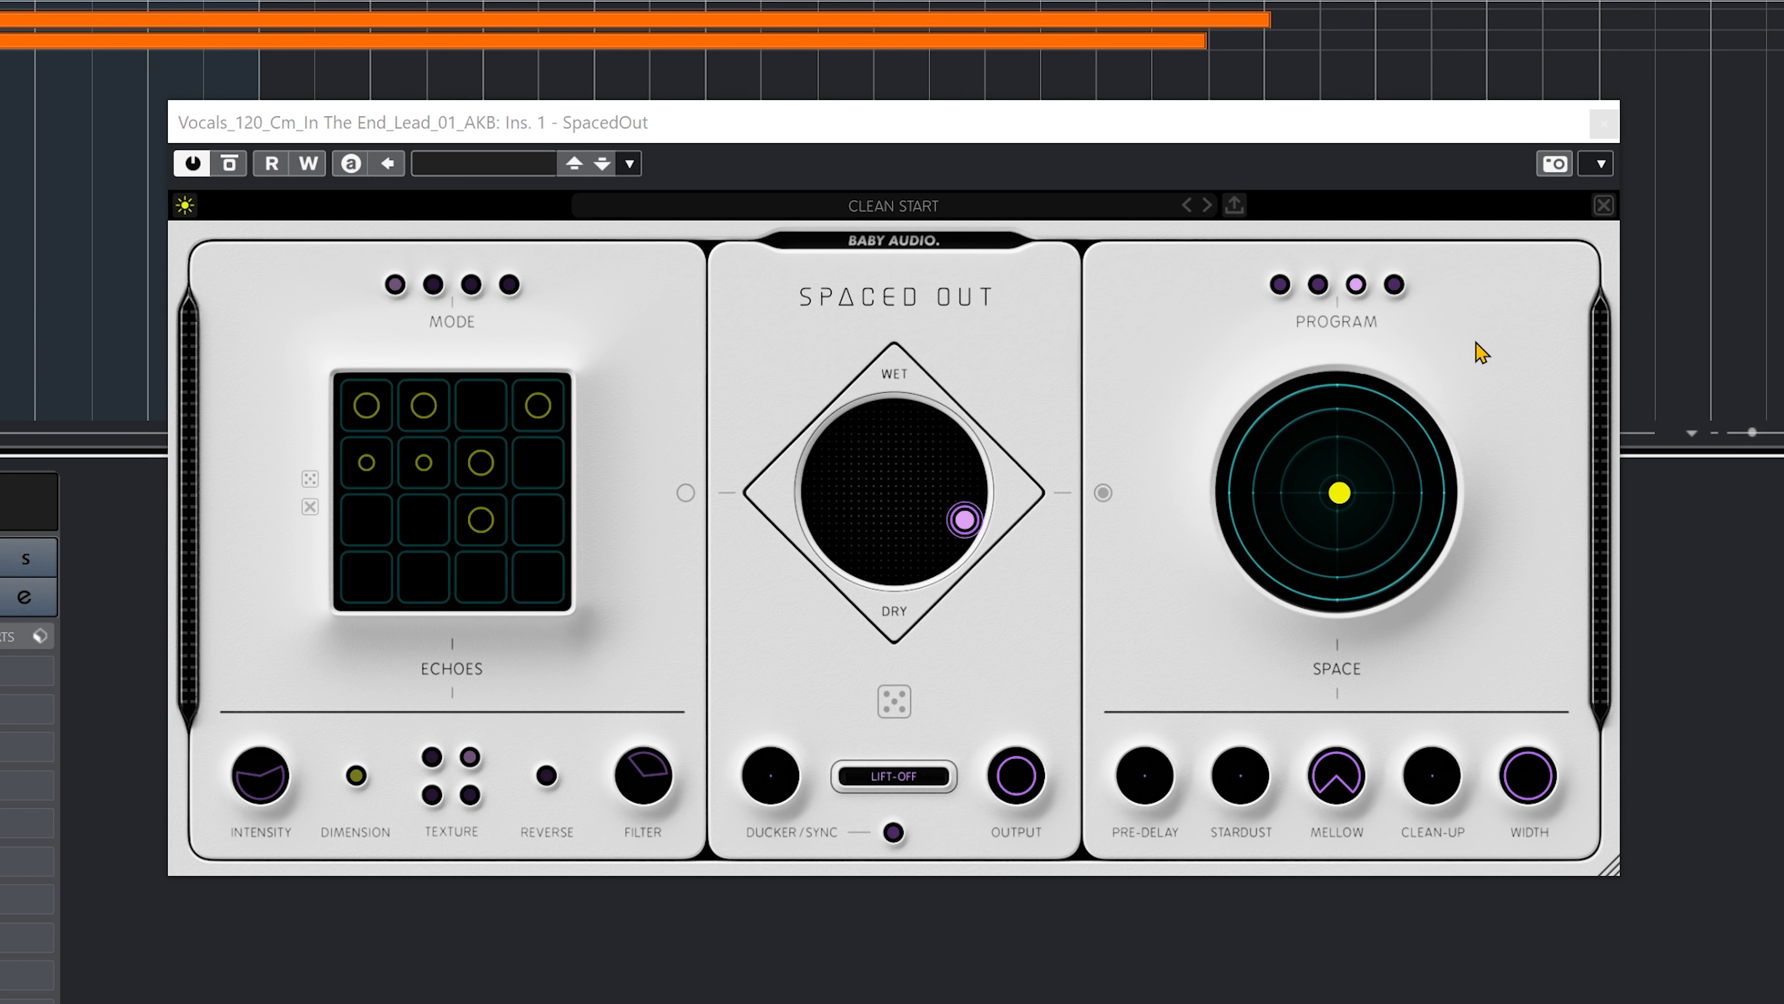
{"action": "left_click", "coordinate": [1279, 285]}
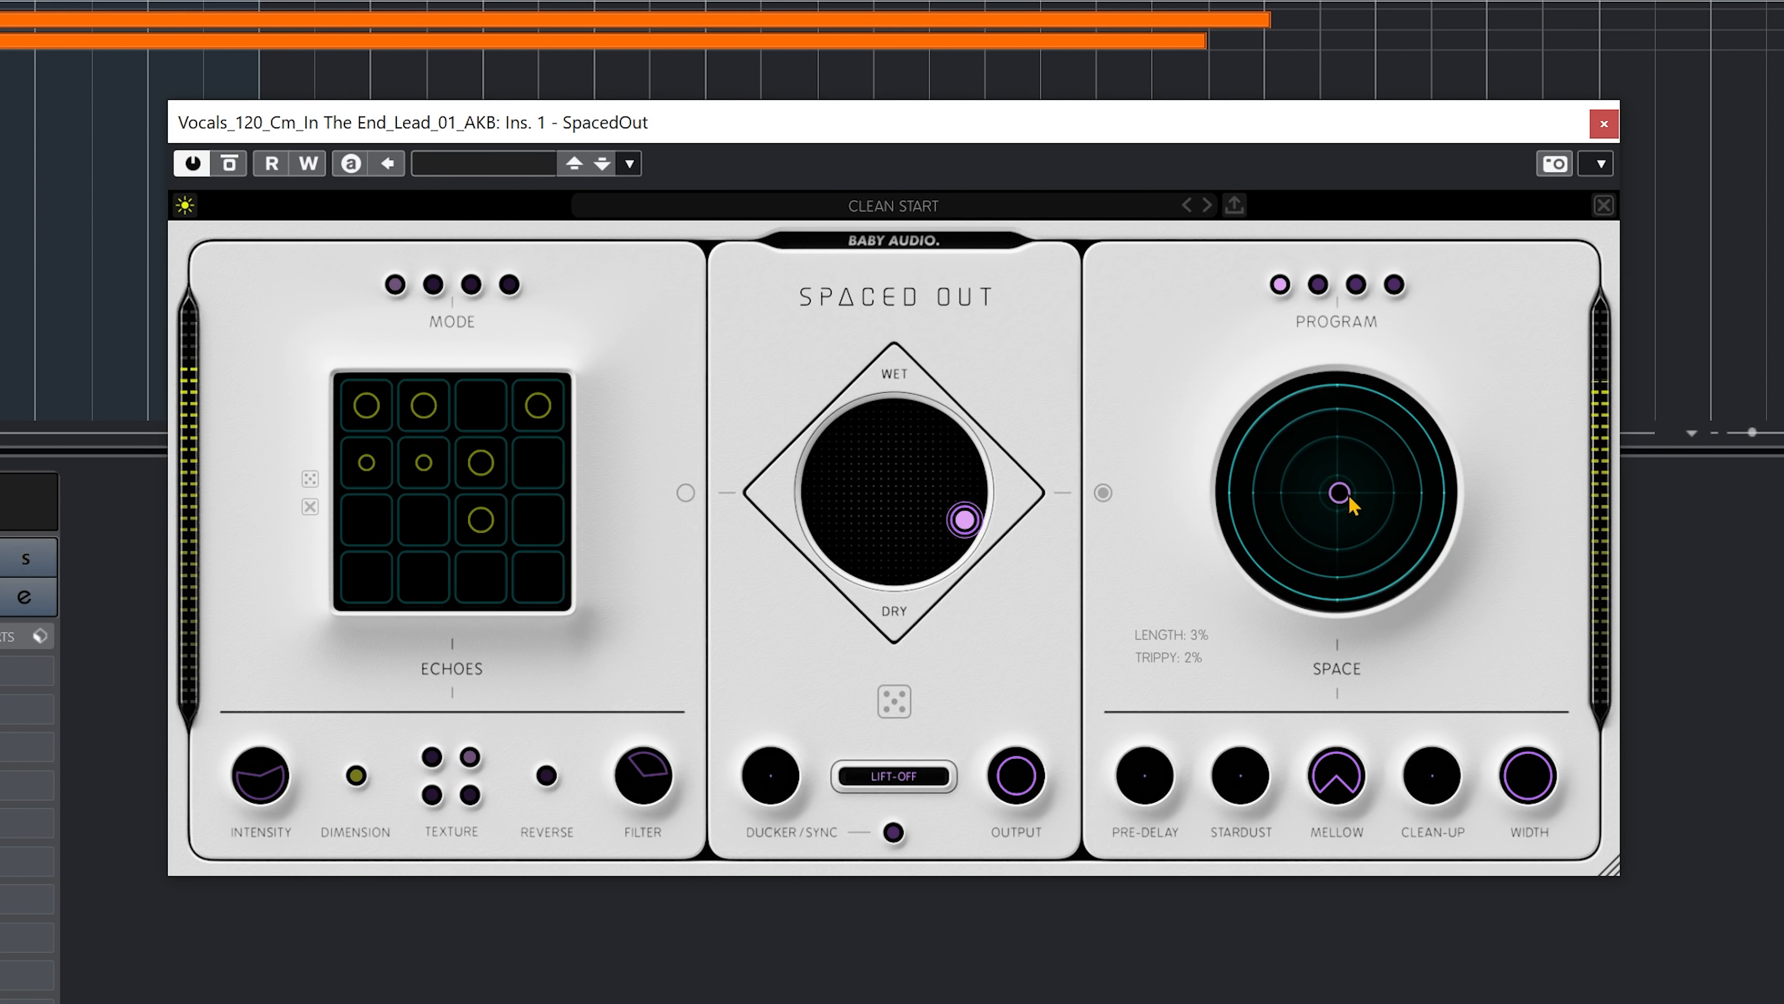
{"action": "mouse_move", "coordinate": [1349, 500]}
{"action": "left_mouse_down"}
{"action": "mouse_move", "coordinate": [1268, 420]}
{"action": "mouse_move", "coordinate": [1300, 388]}
{"action": "mouse_move", "coordinate": [1418, 374]}
{"action": "mouse_move", "coordinate": [1467, 396]}
{"action": "mouse_move", "coordinate": [1518, 506]}
{"action": "mouse_move", "coordinate": [1516, 584]}
{"action": "mouse_move", "coordinate": [1366, 686]}
{"action": "mouse_move", "coordinate": [1274, 689]}
{"action": "mouse_move", "coordinate": [1342, 490]}
{"action": "left_mouse_up"}
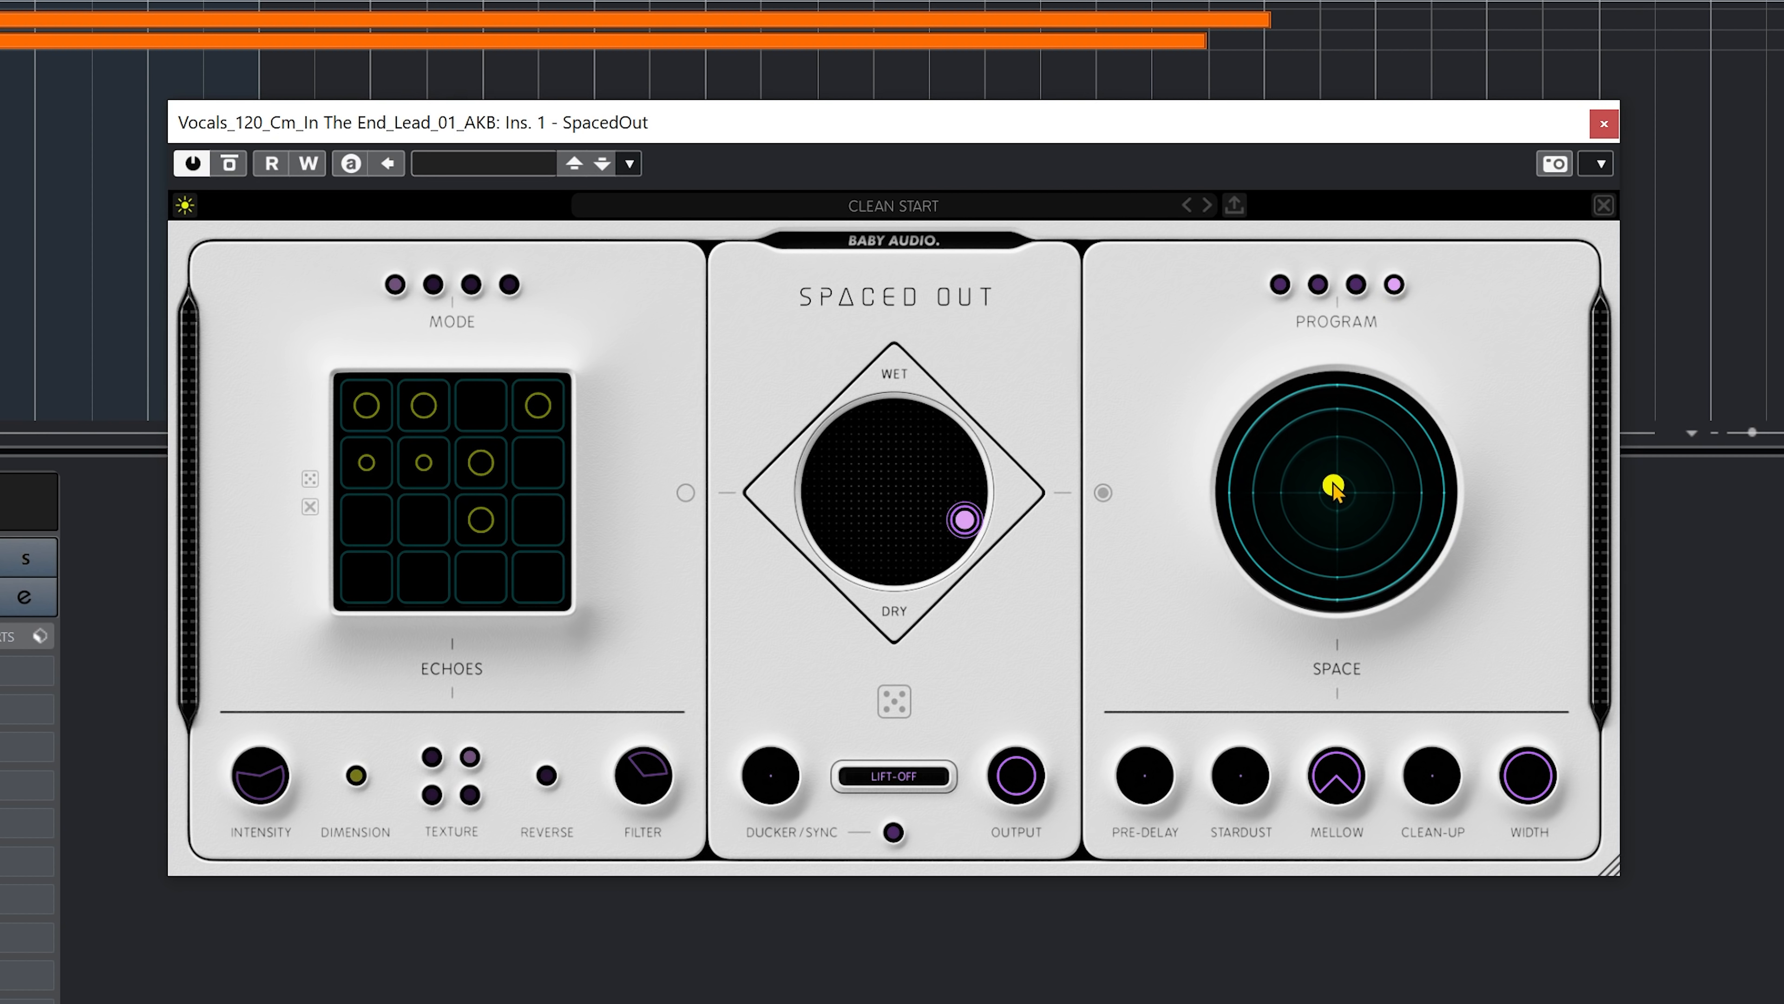
{"action": "left_click_drag", "start_coordinate": [1333, 487], "coordinate": [1468, 499]}
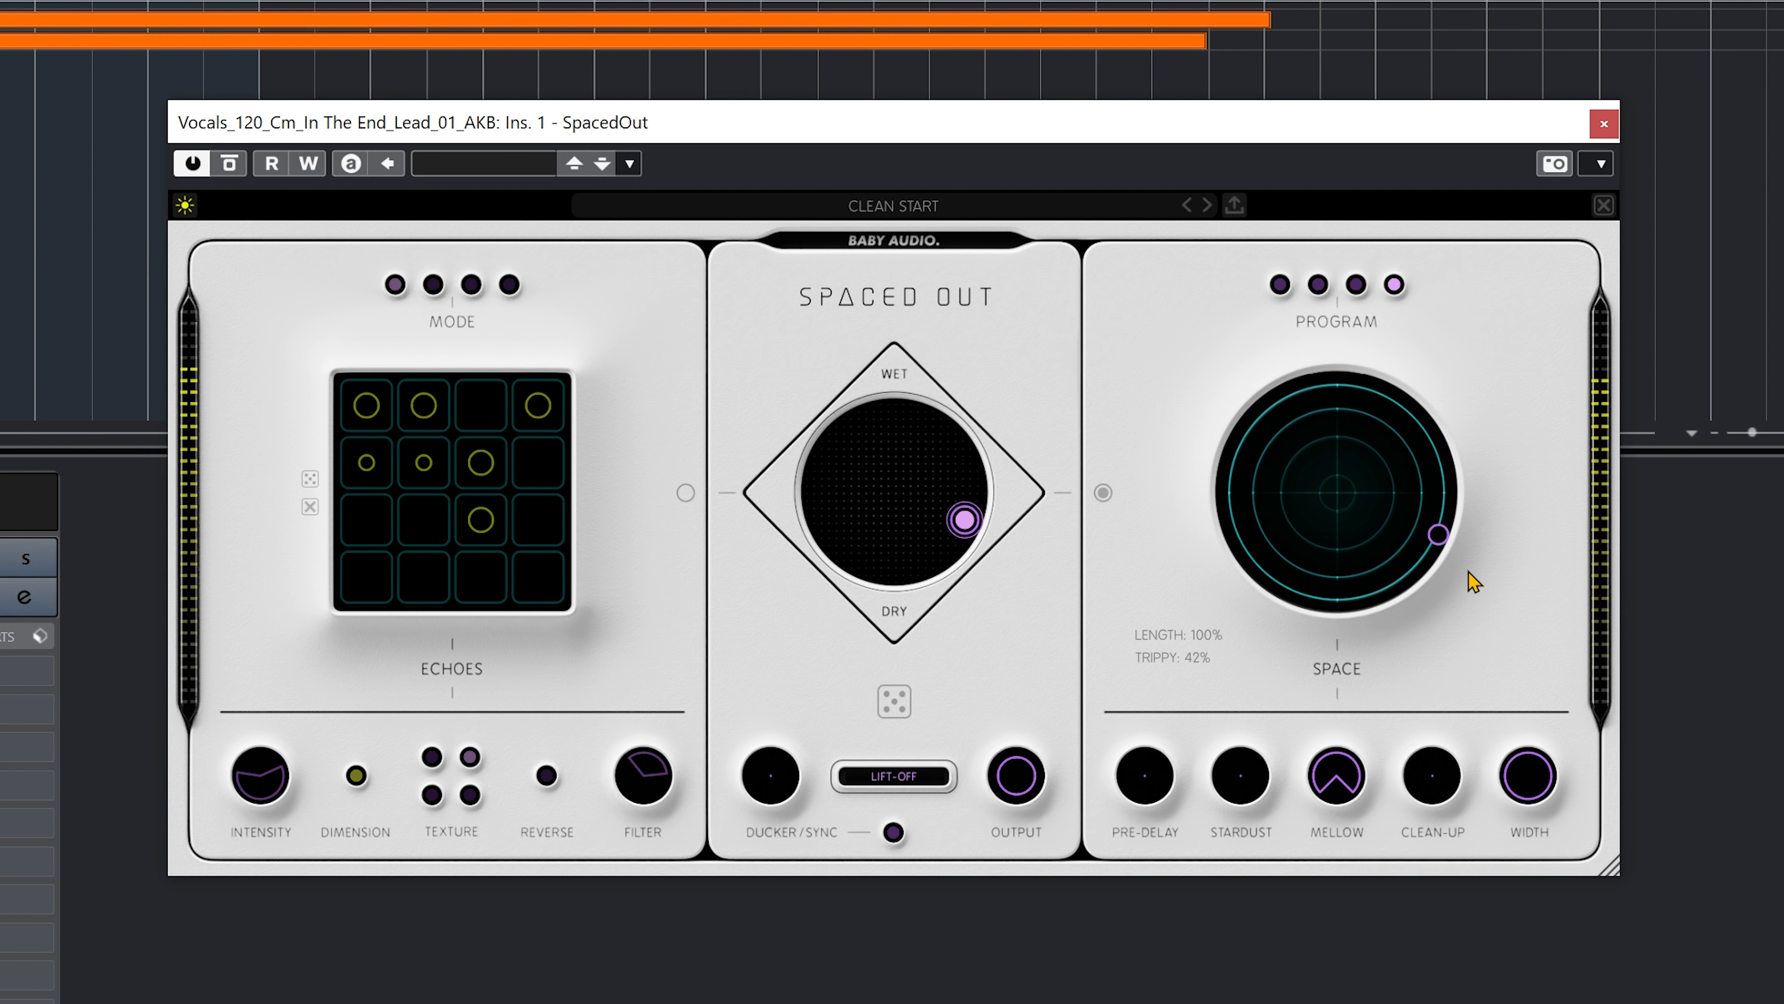
{"action": "left_click_drag", "start_coordinate": [1474, 582], "coordinate": [1270, 543]}
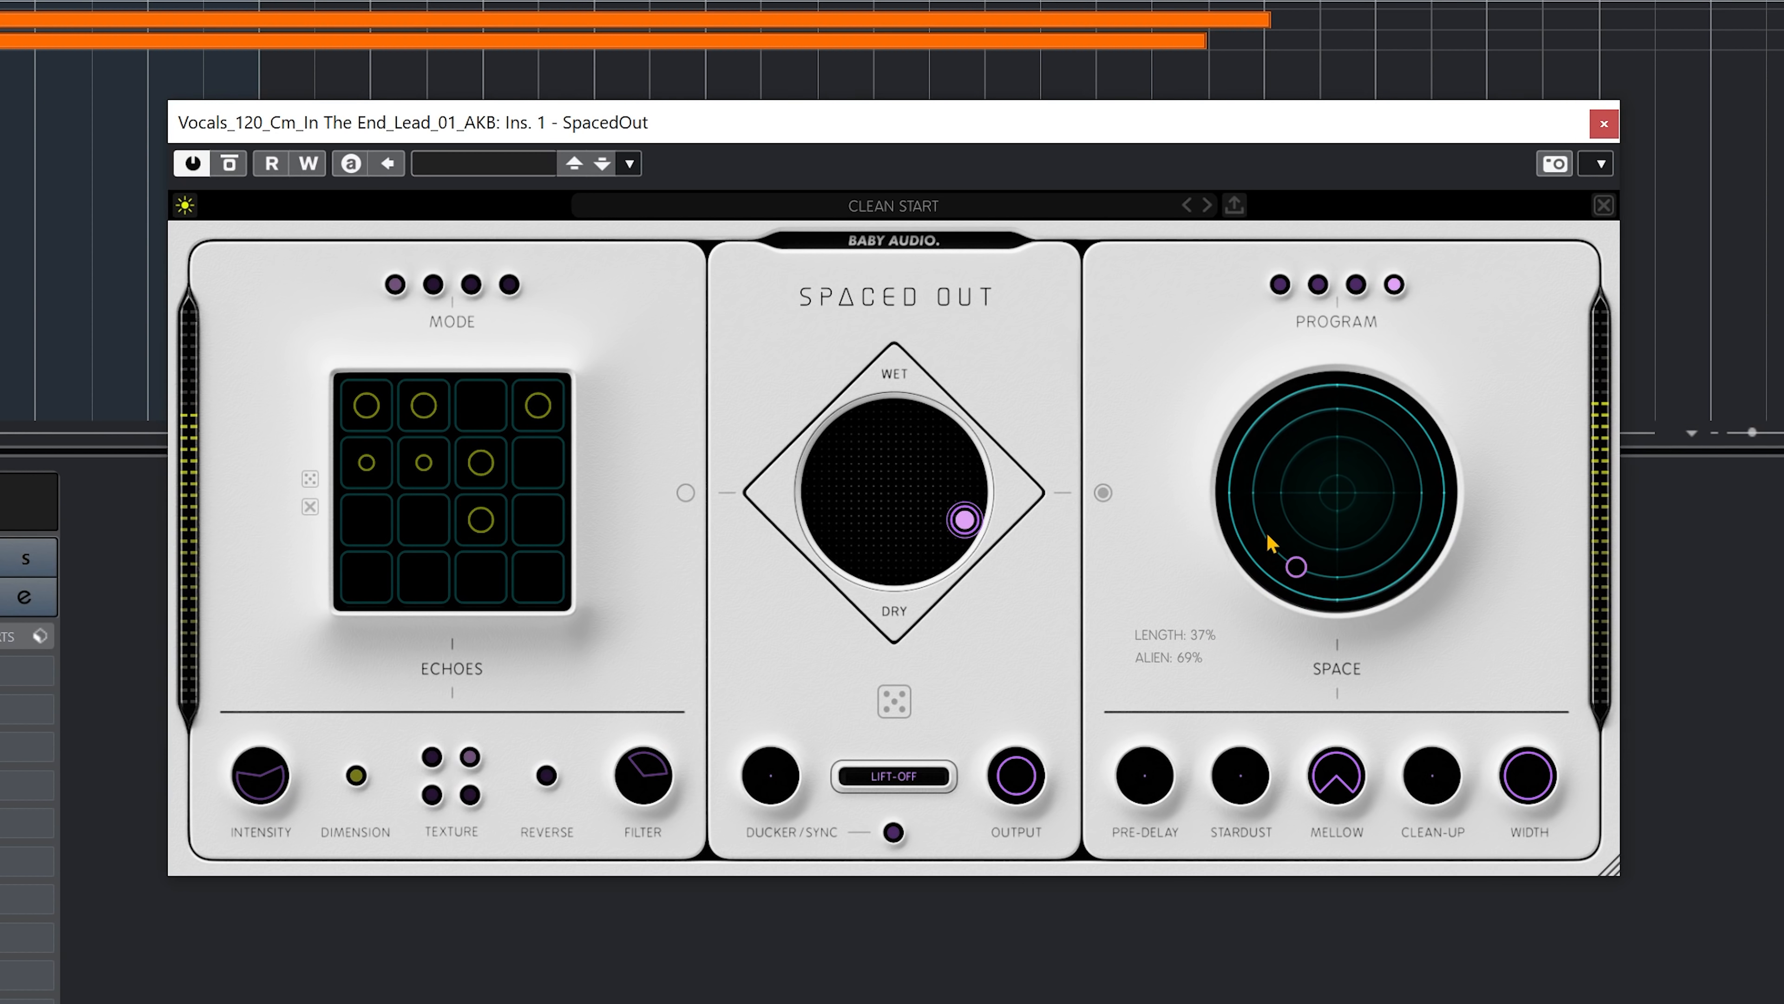
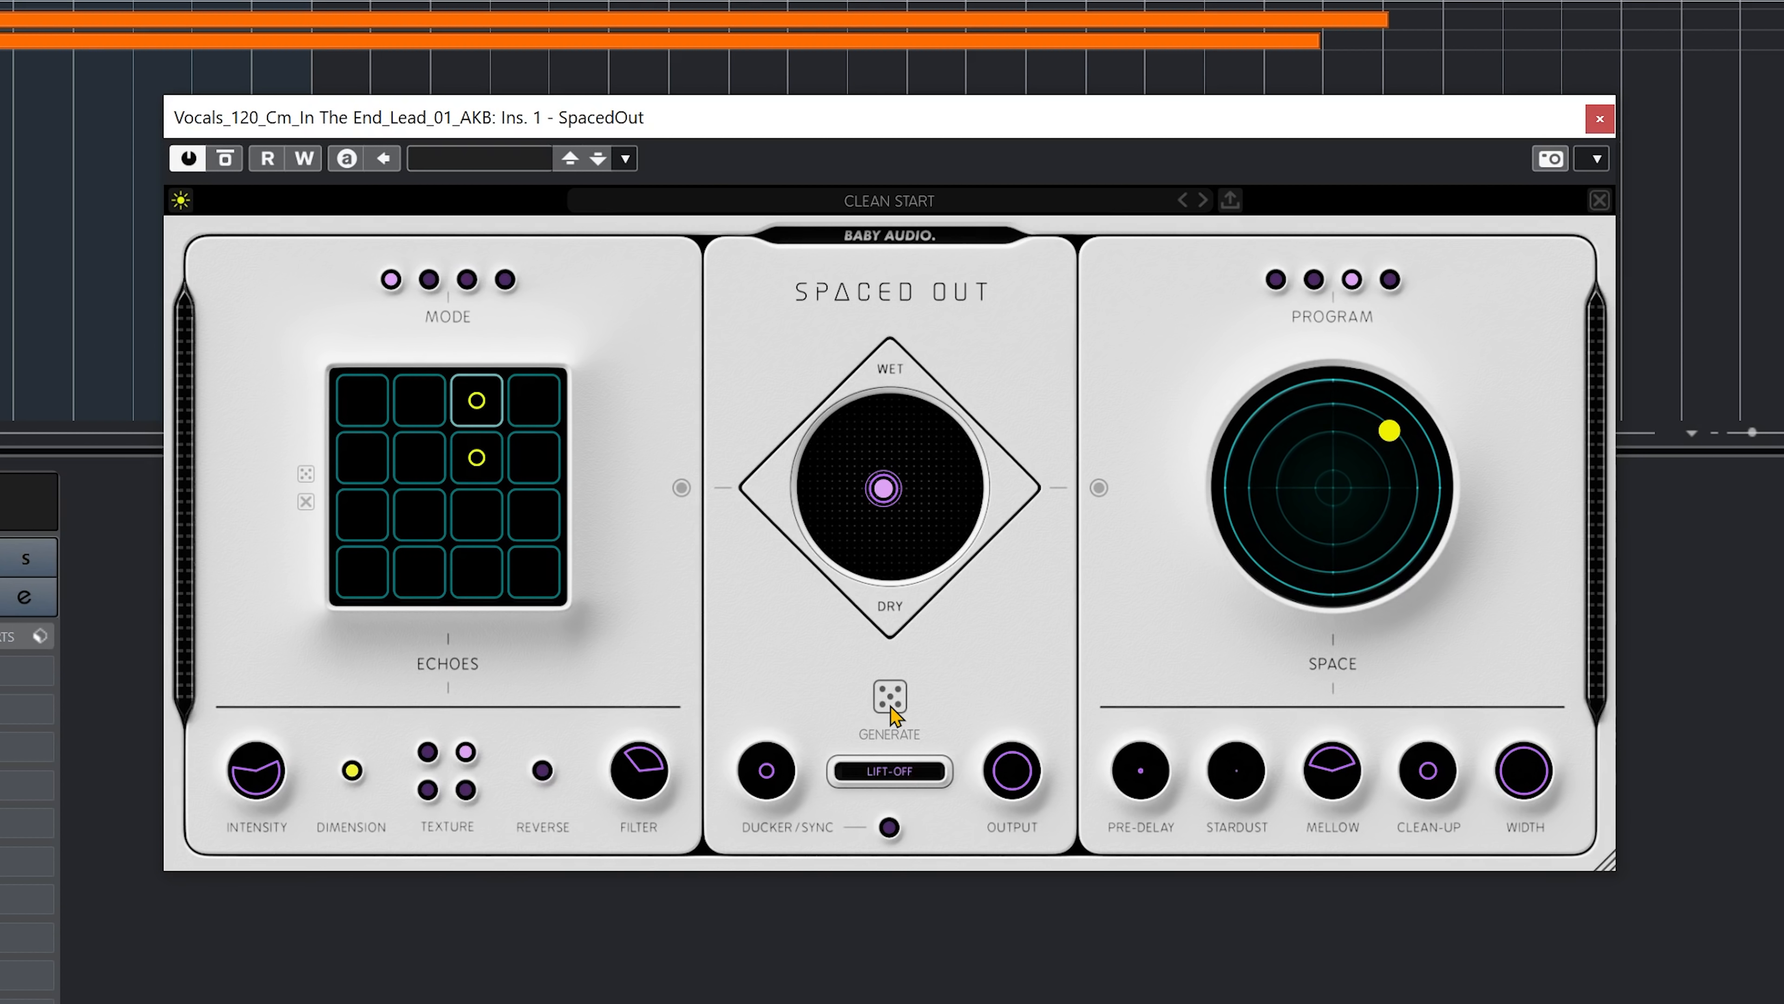
- Generate five random patches for the whole plugin on the vocal track, listening to each one
{"action": "left_click", "coordinate": [891, 698]}
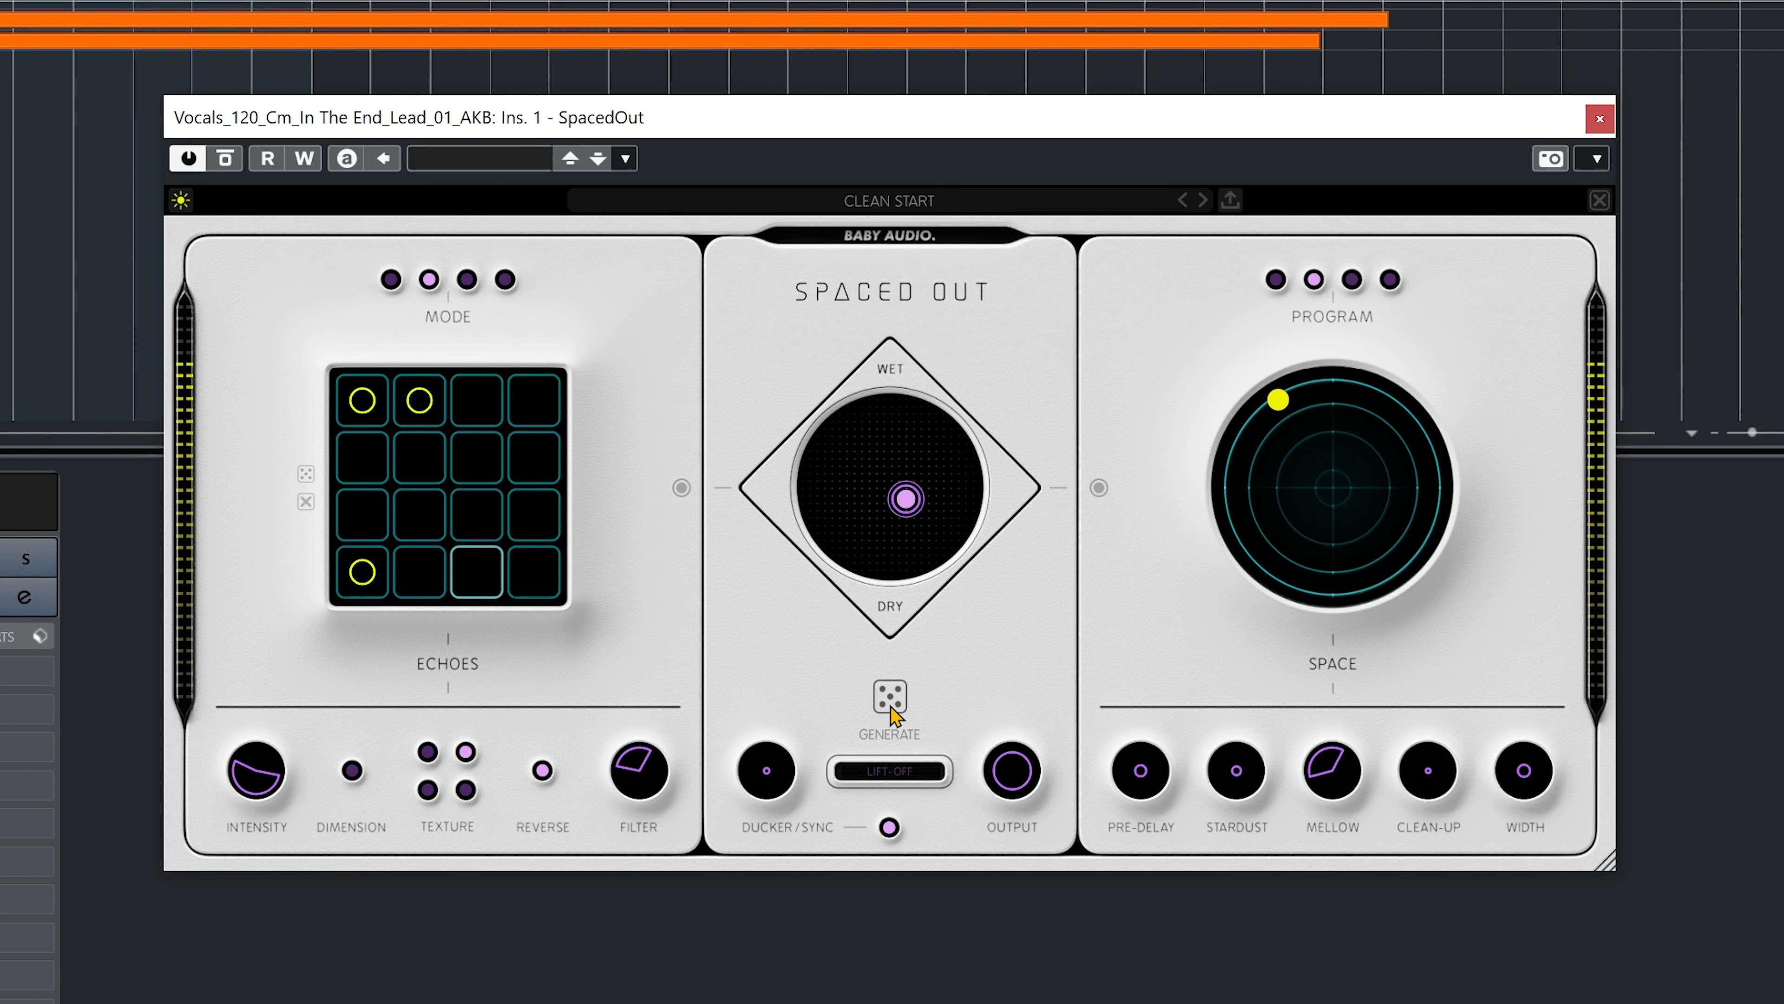
{"action": "left_click", "coordinate": [892, 710]}
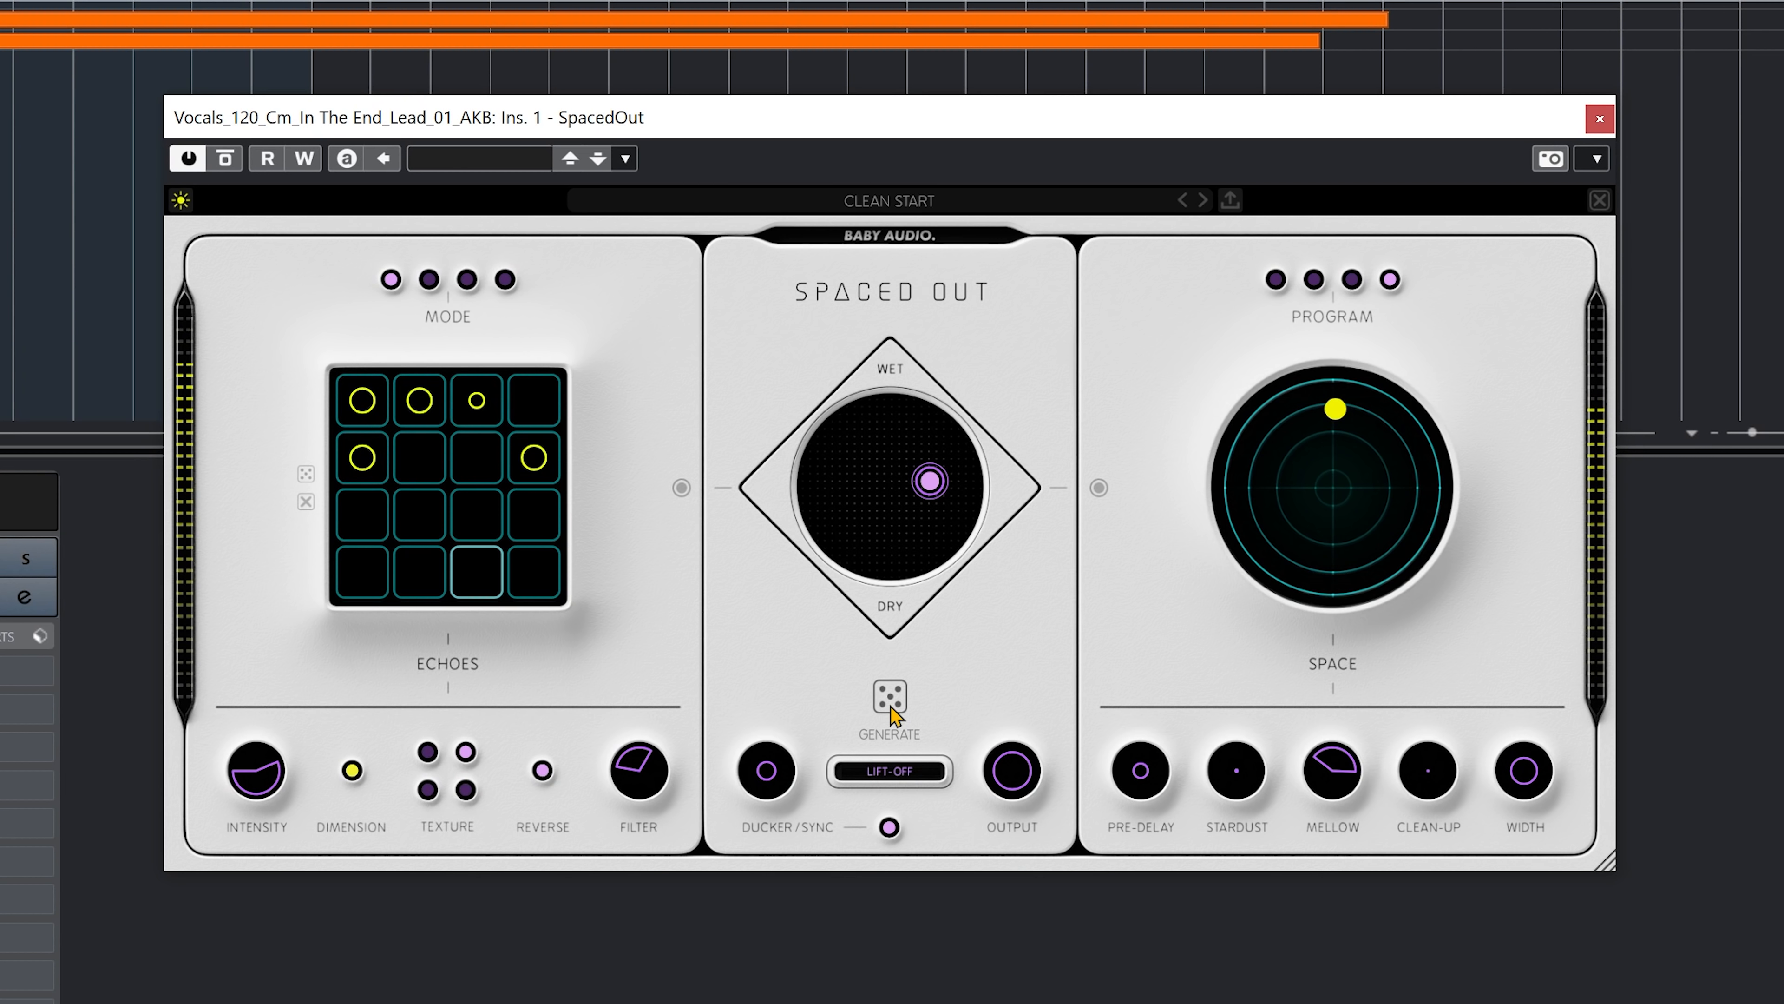
{"action": "left_click", "coordinate": [892, 710]}
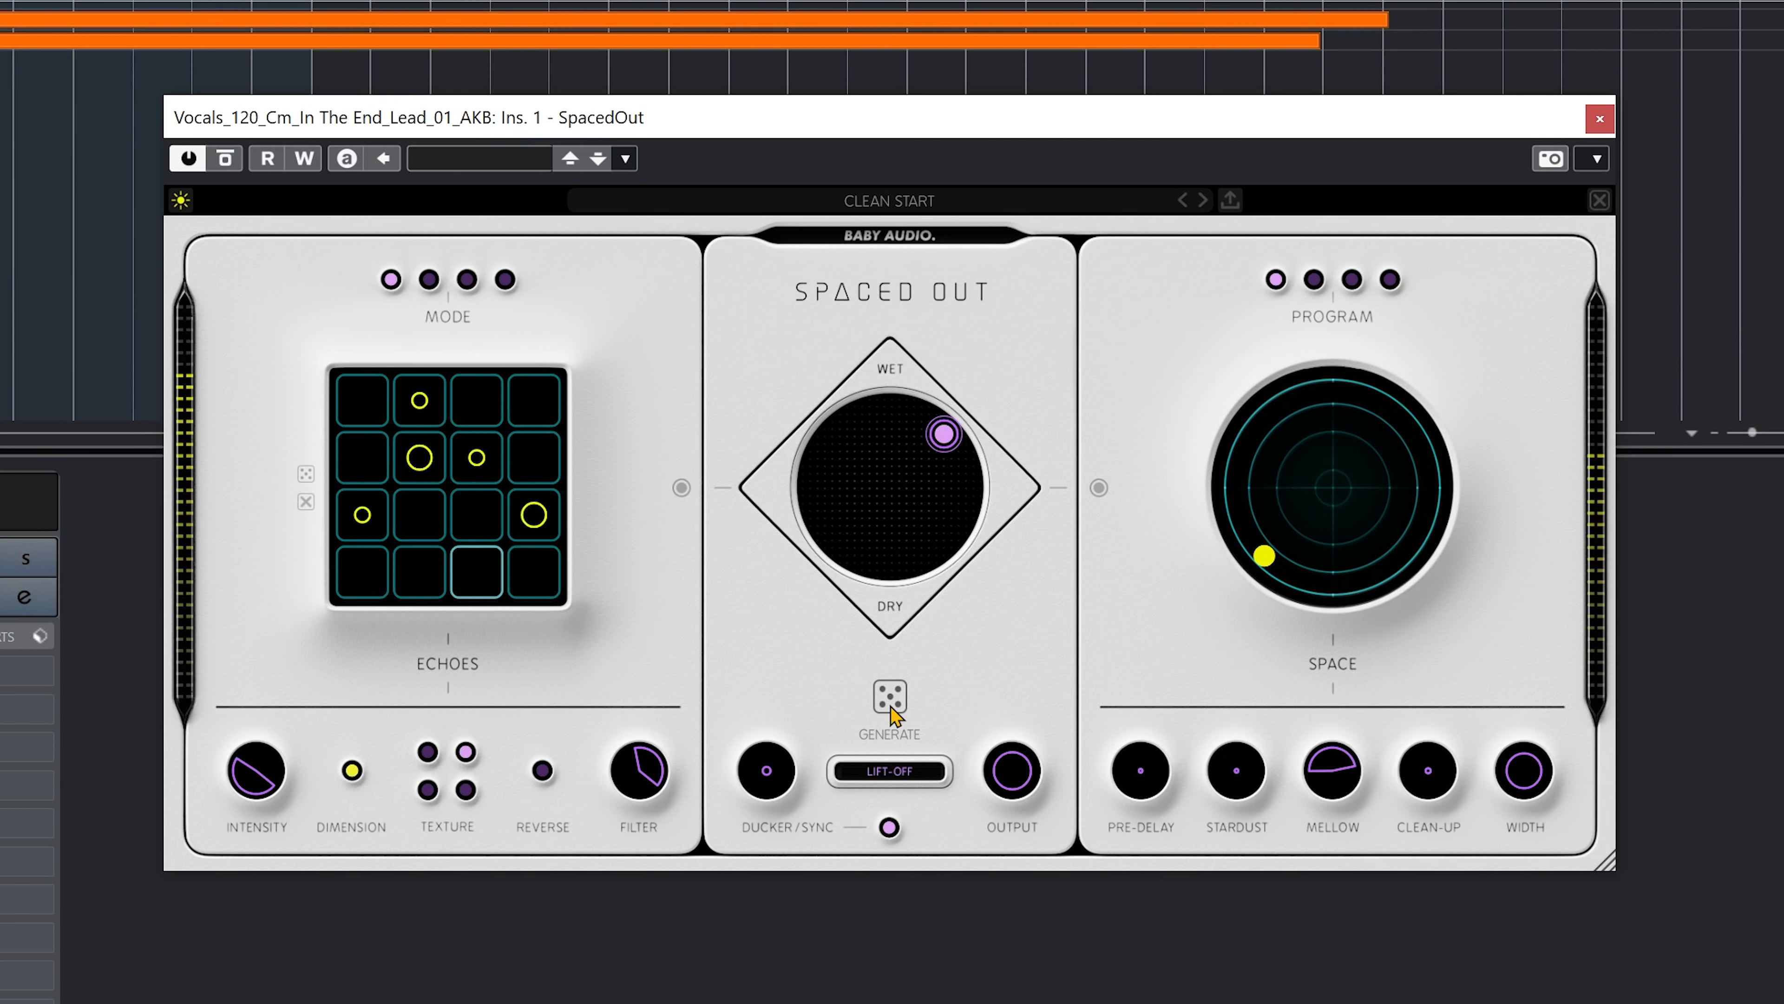
{"action": "left_click", "coordinate": [893, 710]}
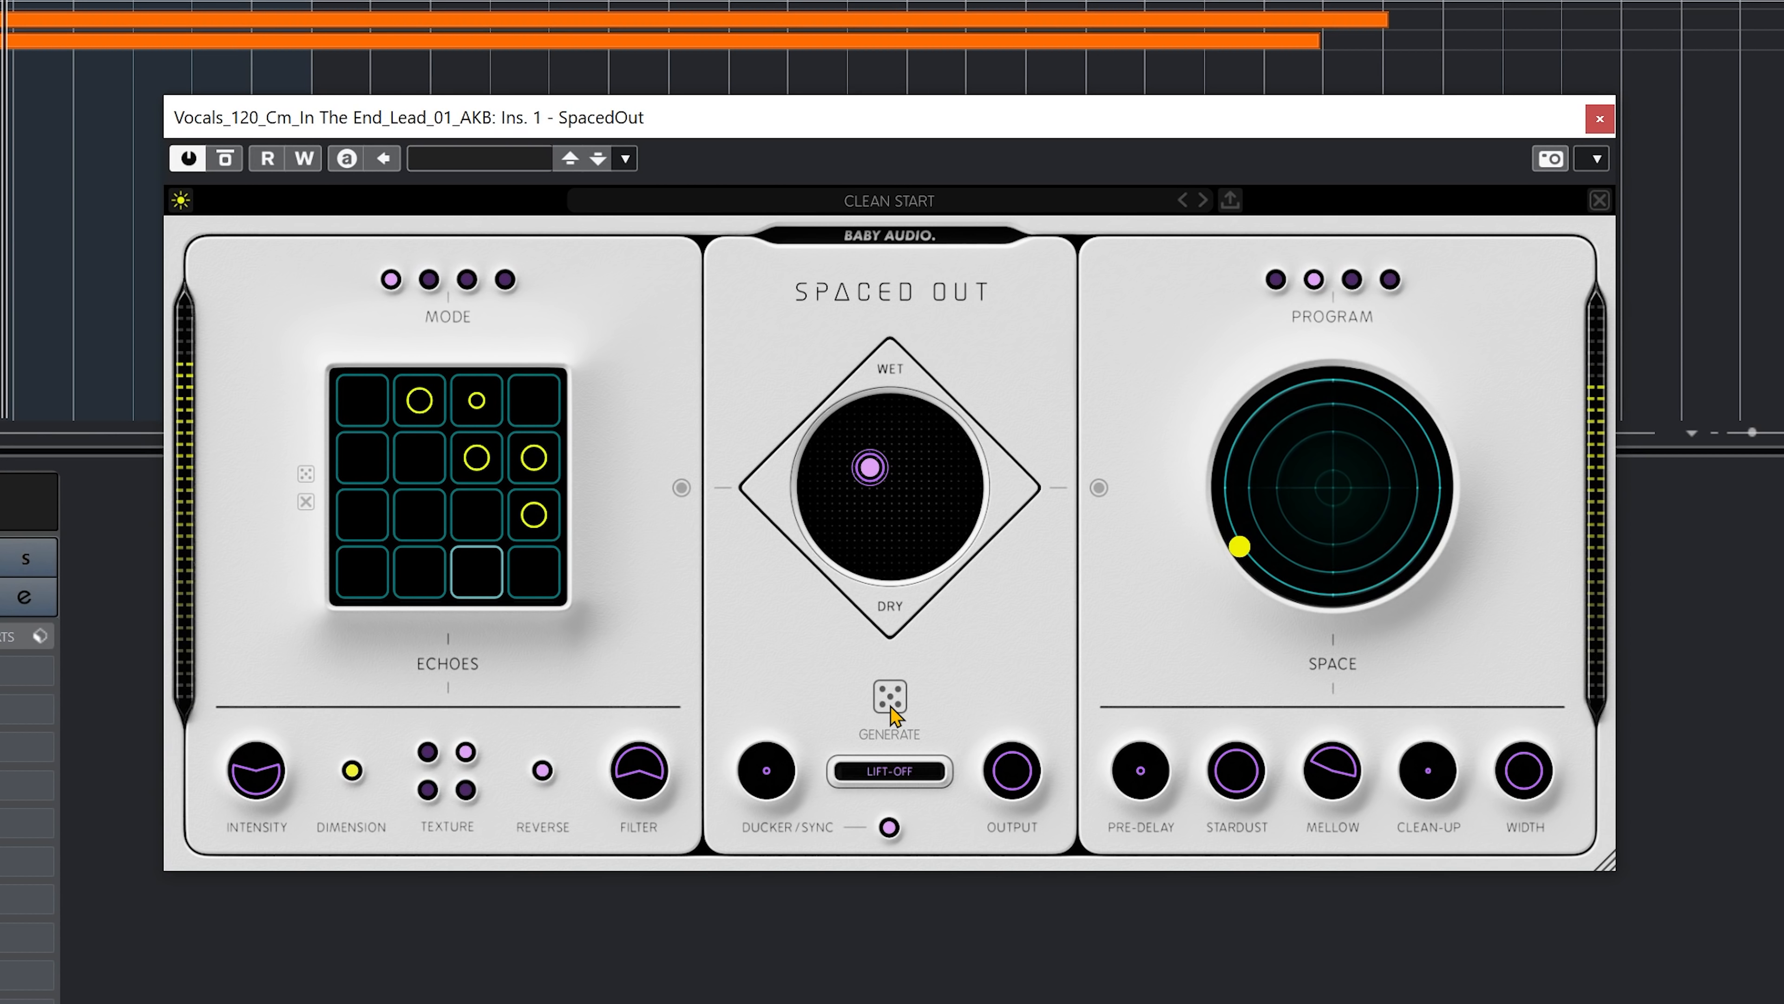
{"action": "left_click", "coordinate": [892, 710]}
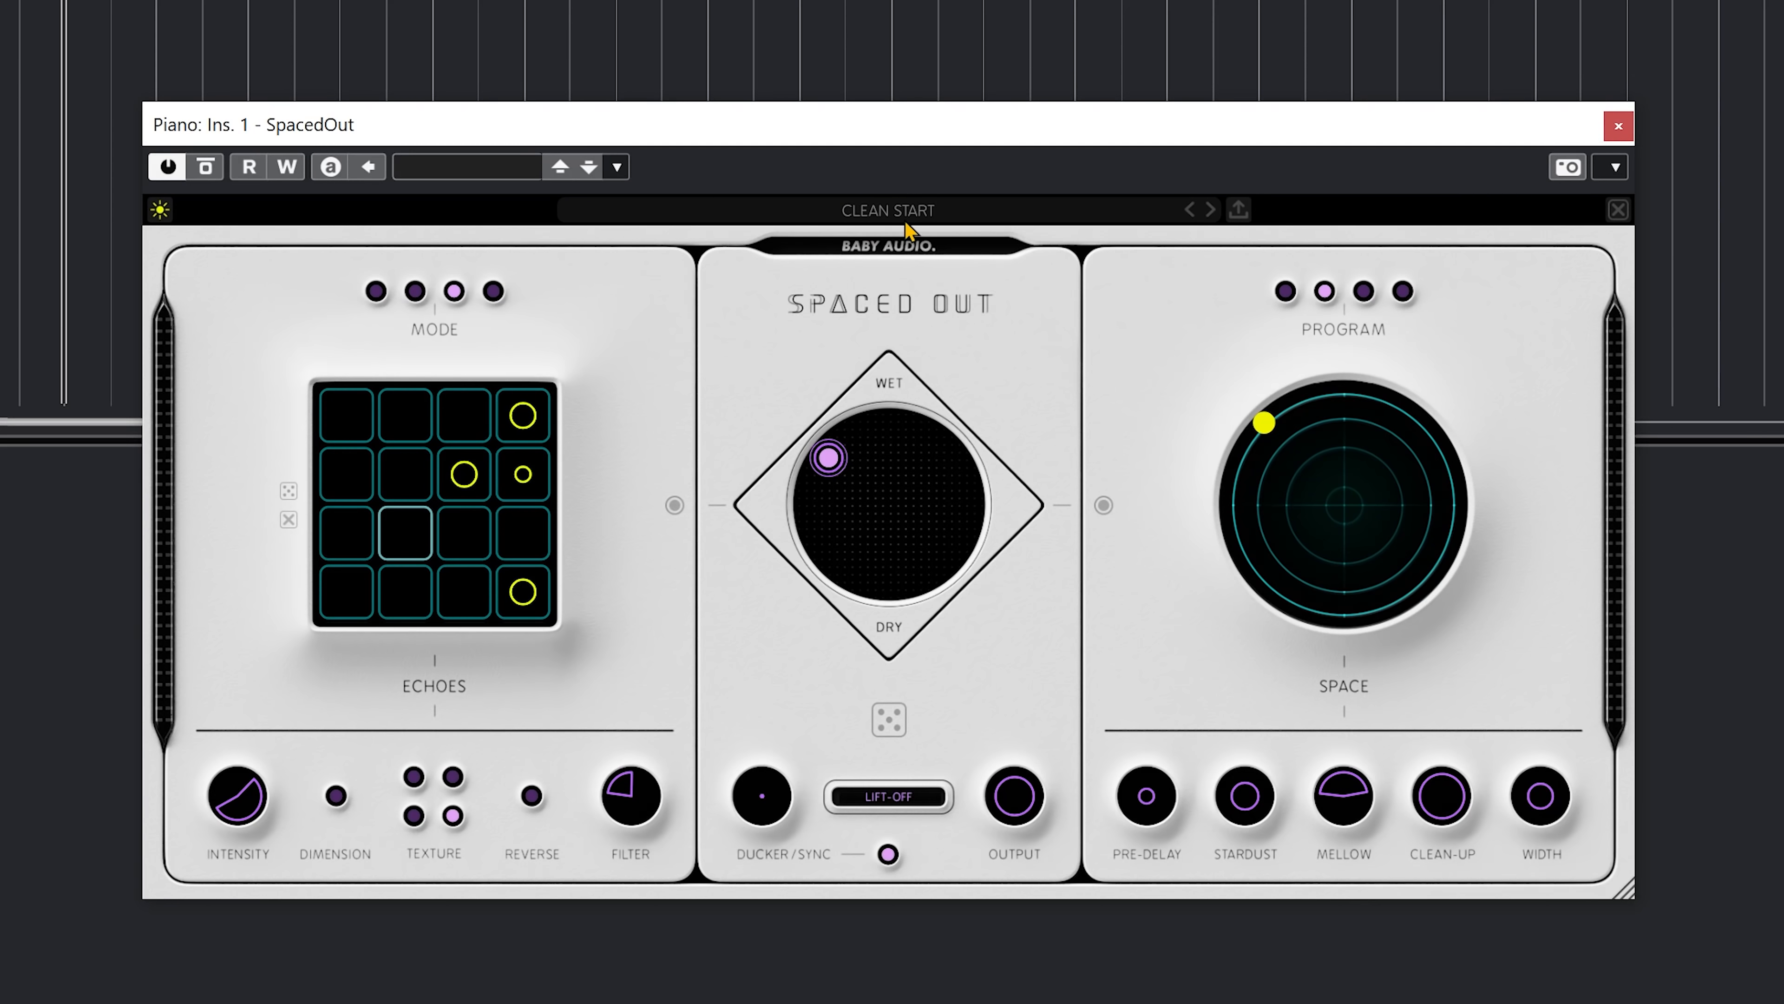
- Browse the factory preset list in the Piano track's plugin
{"action": "left_click", "coordinate": [910, 218]}
{"action": "scroll", "coordinate": [692, 695], "scroll_direction": "down", "scroll_amount": 20}
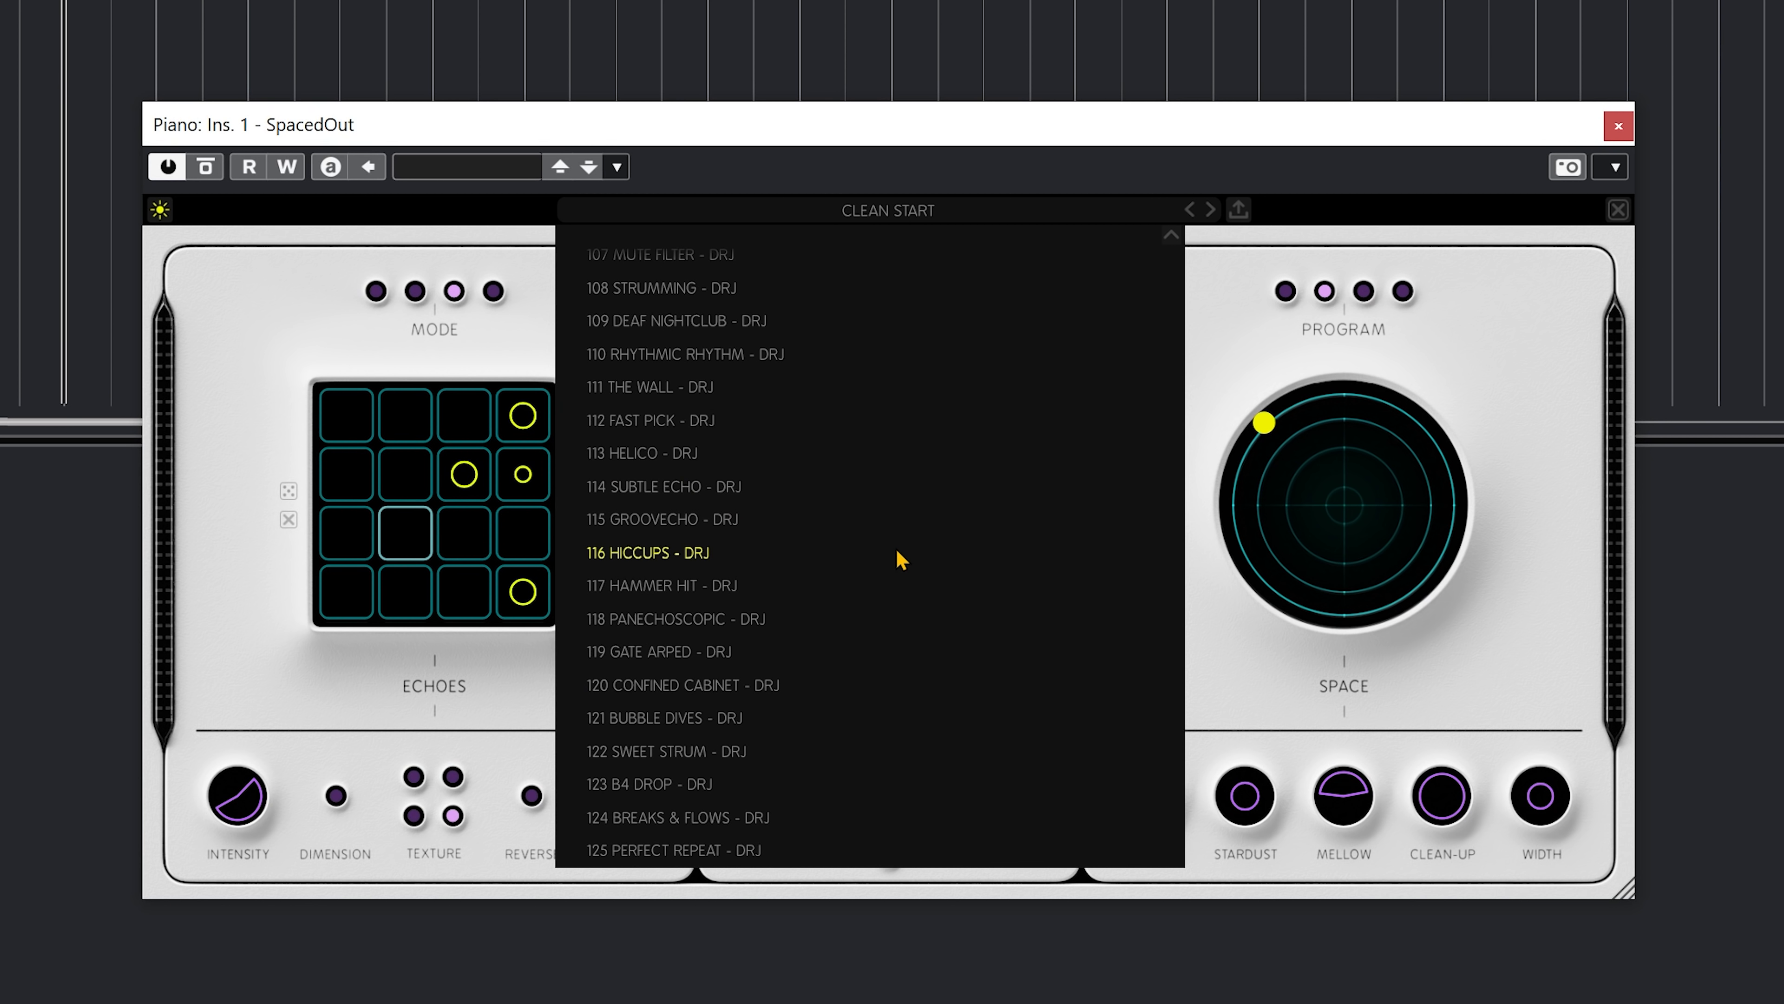
{"action": "scroll", "coordinate": [901, 559], "scroll_direction": "up", "scroll_amount": 15}
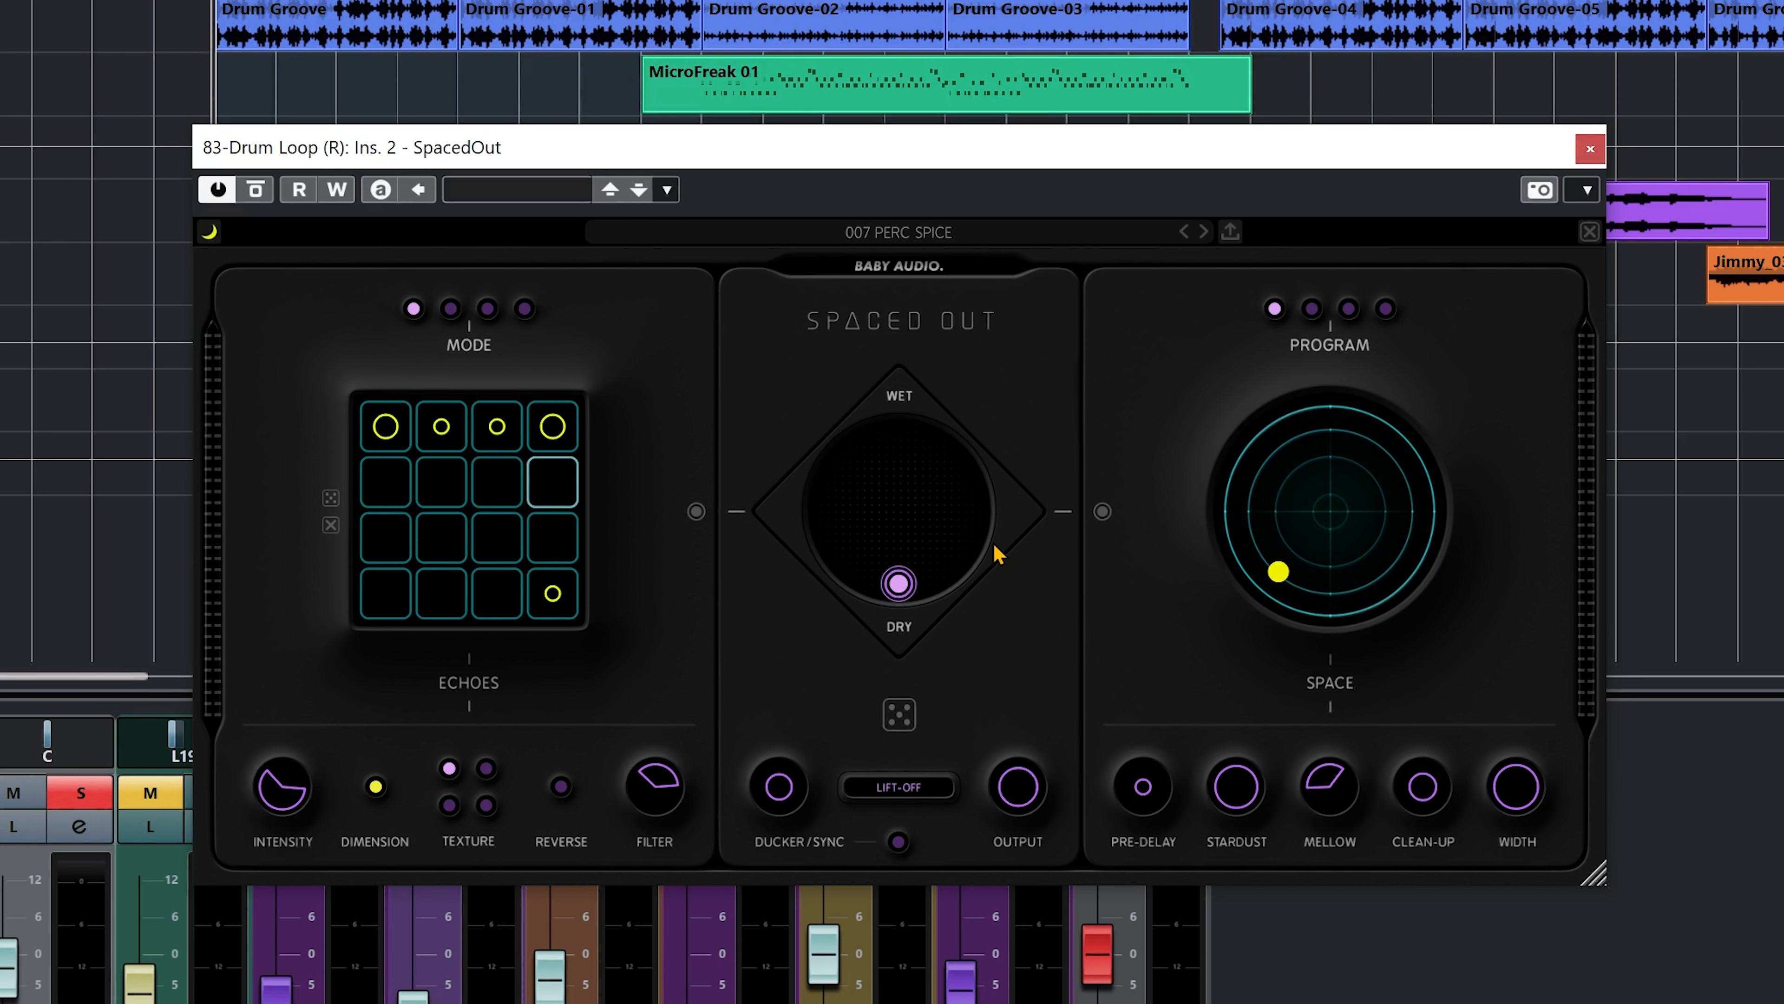
- Audition the soloed drum loop while moving its mix from fully dry toward Echoes, and close the plugin after unsoloing the track
{"action": "key", "text": "space"}
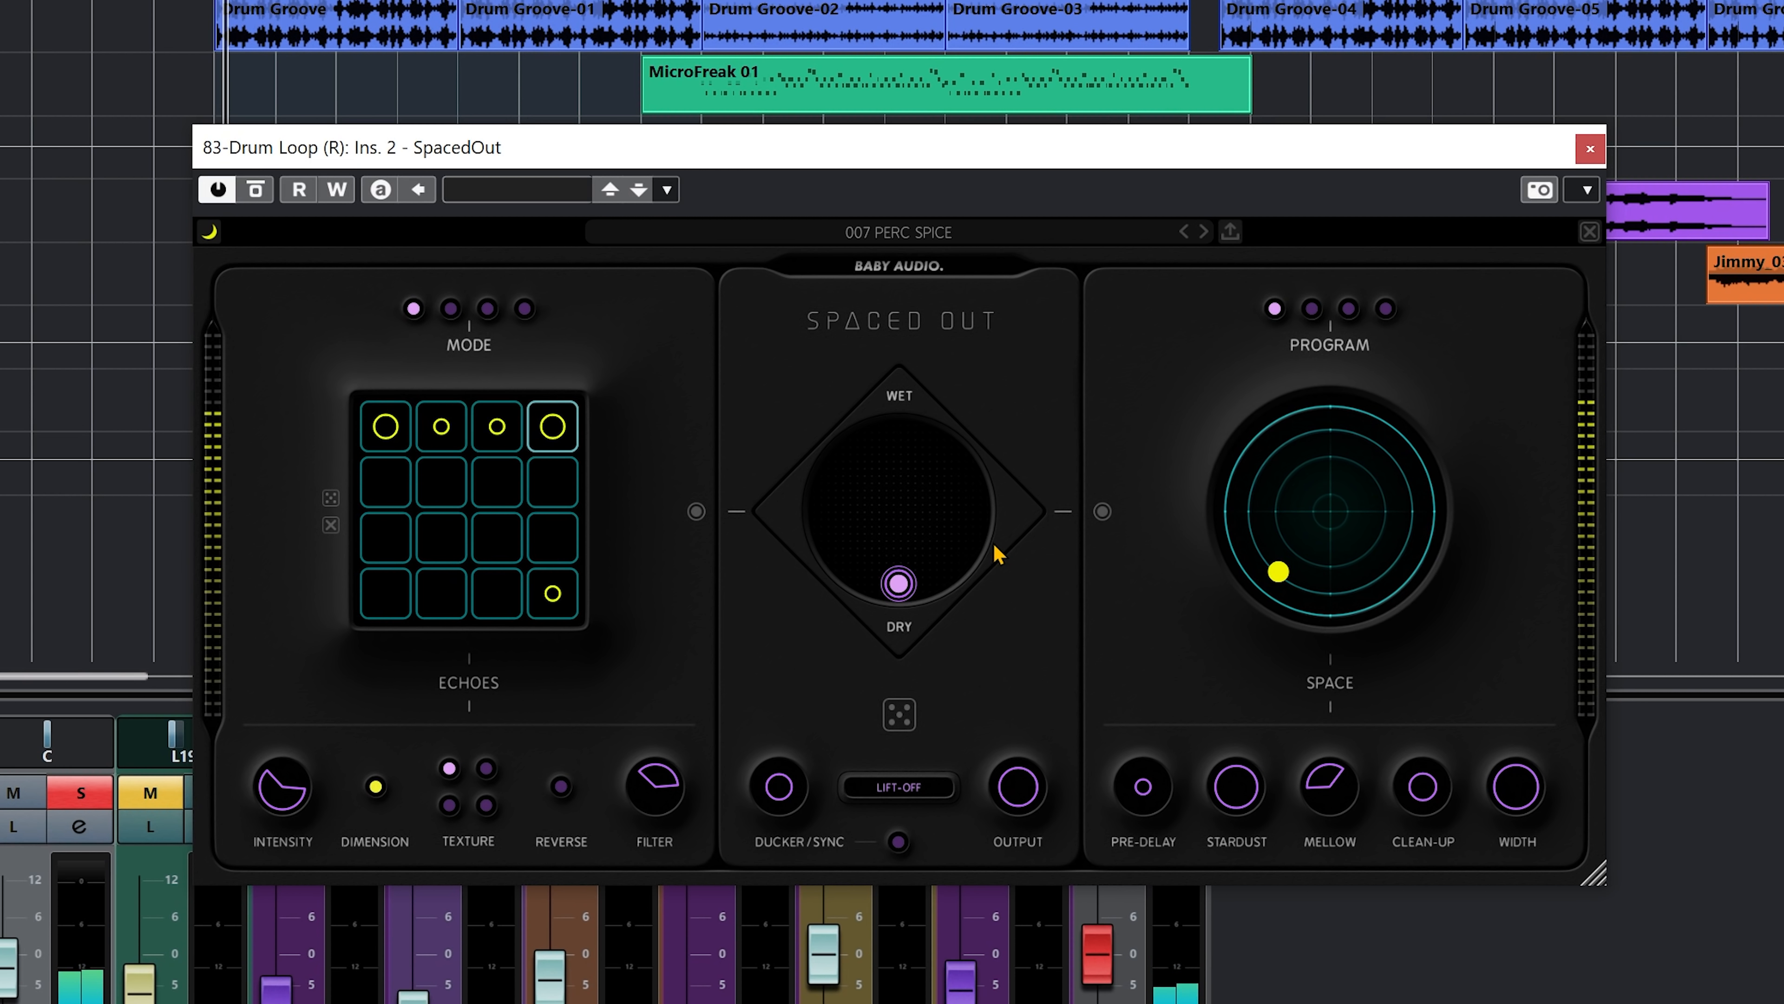
{"action": "left_click_drag", "start_coordinate": [884, 601], "coordinate": [868, 534]}
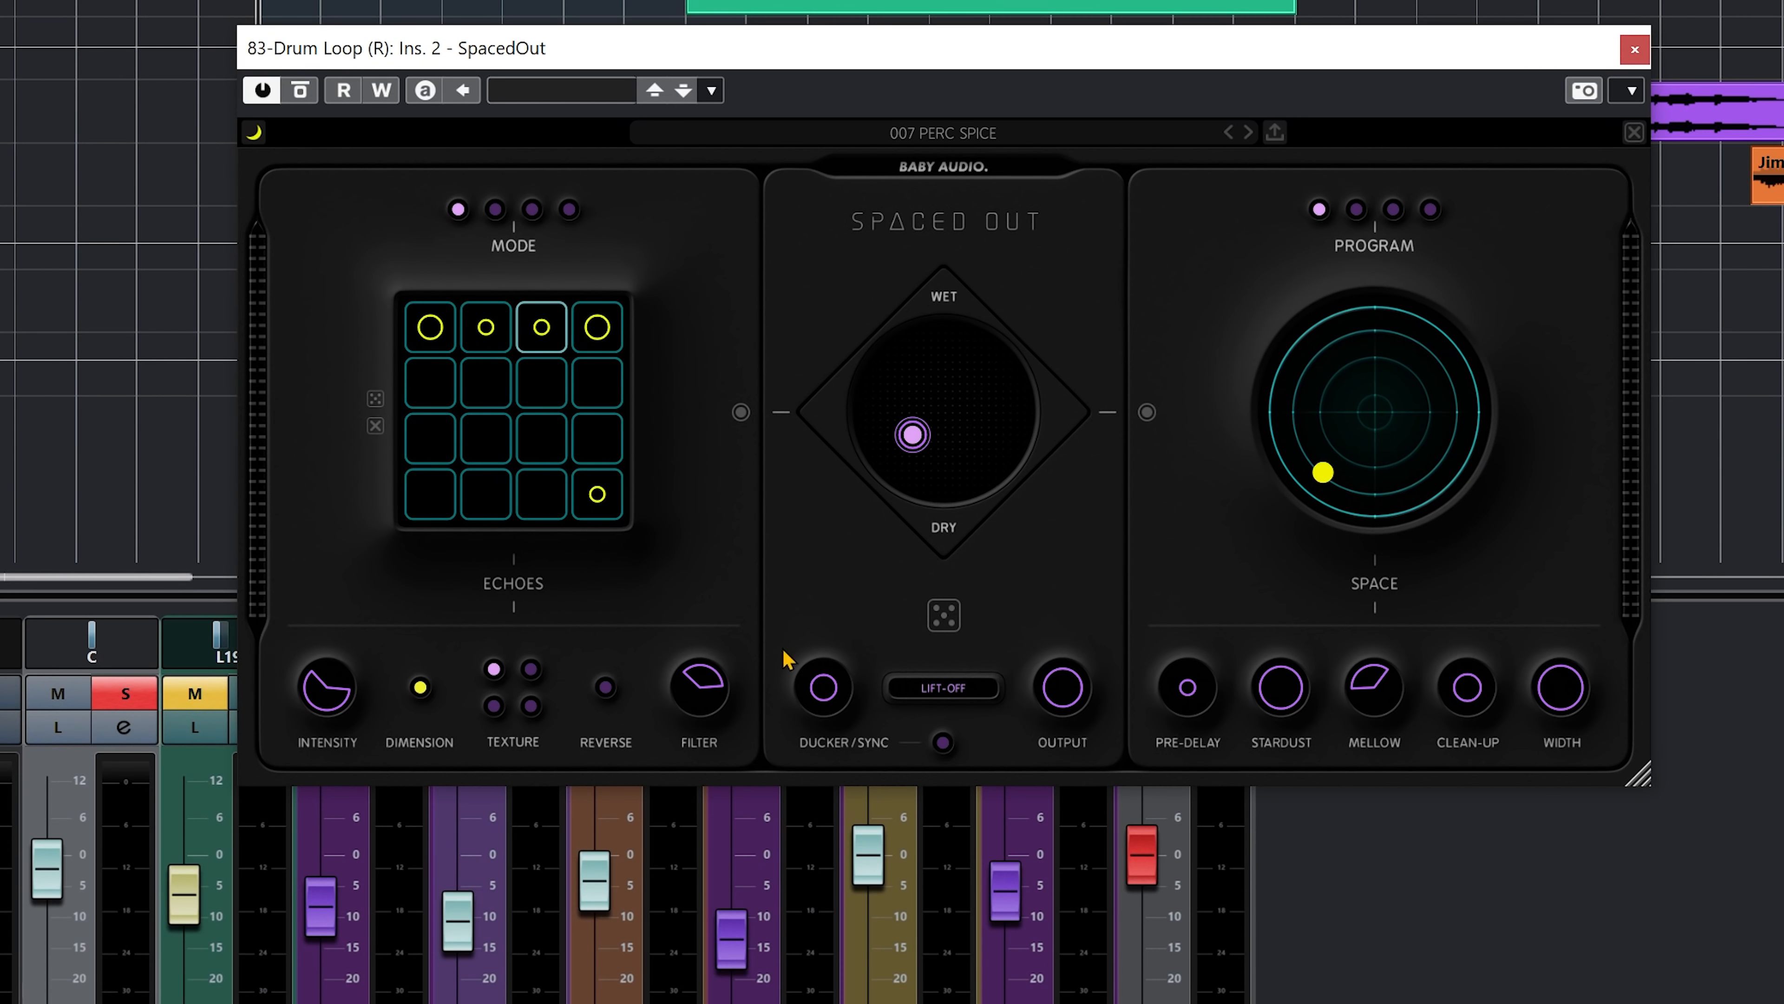
{"action": "key", "text": "s"}
{"action": "key", "text": "space"}
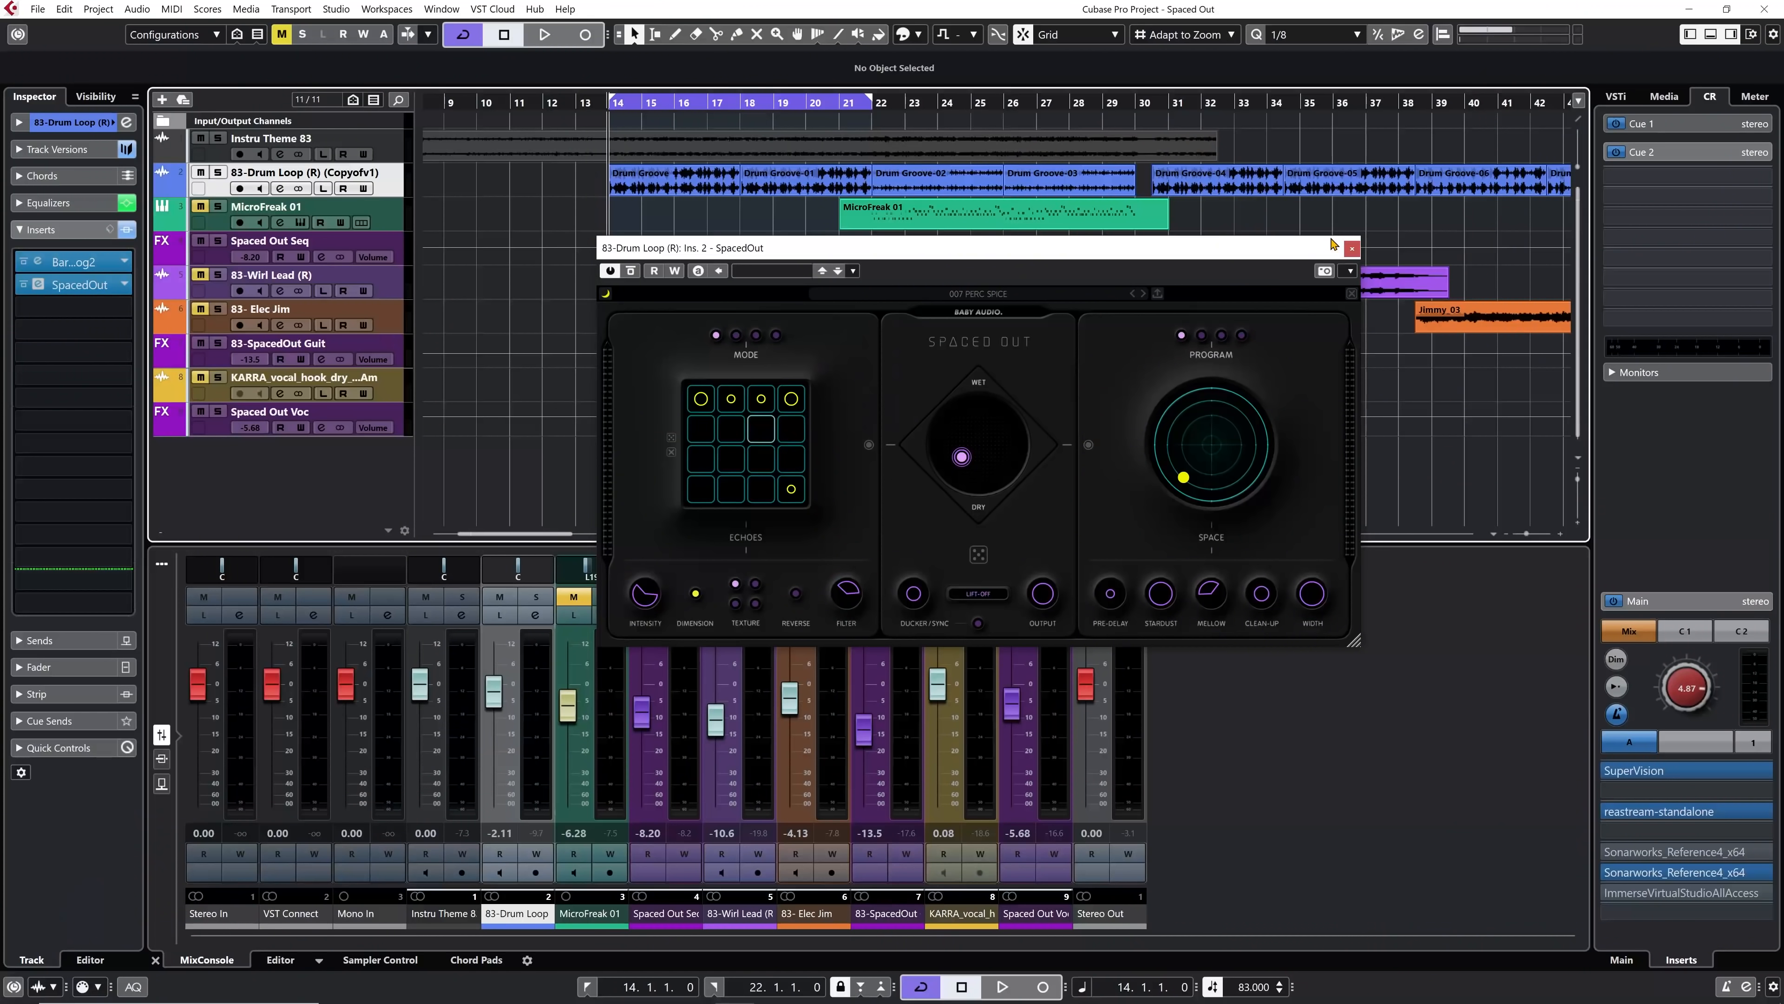
{"action": "left_click", "coordinate": [1352, 249]}
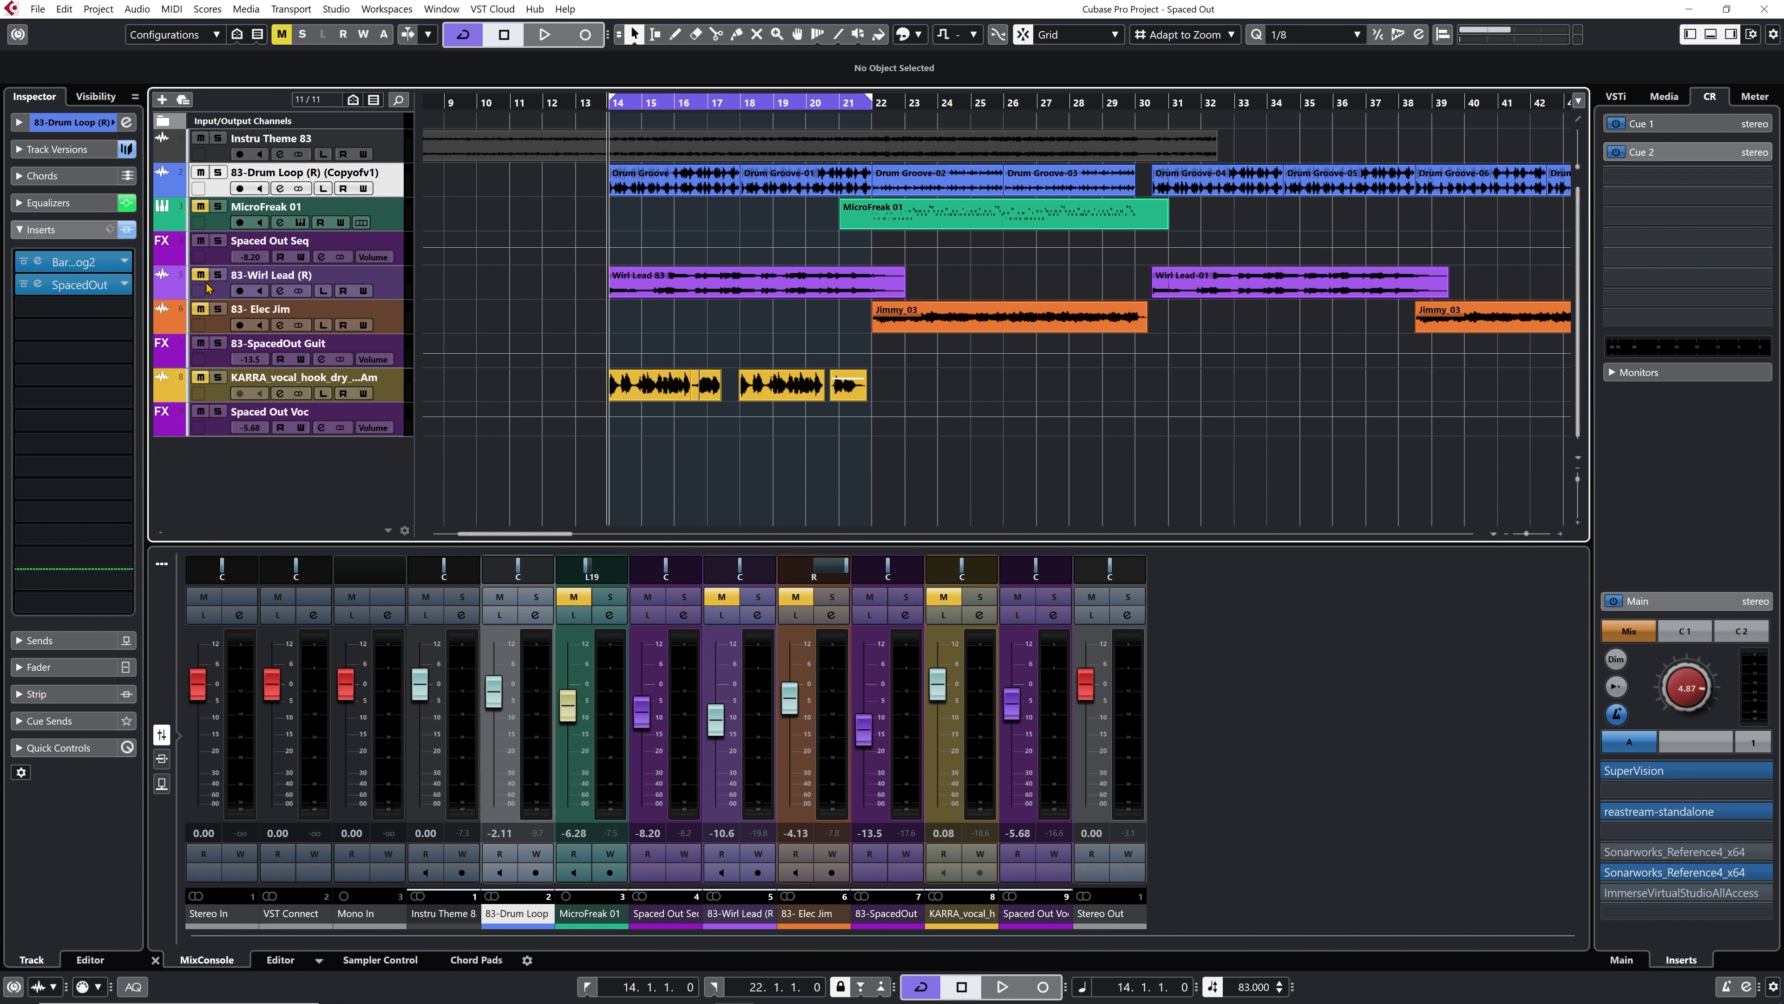
- Compare Spaced Out bypassed and active on 83-Wirl Lead (R), and bring the track into the full mix with its fader at -8.76 dB
{"action": "left_click", "coordinate": [386, 289]}
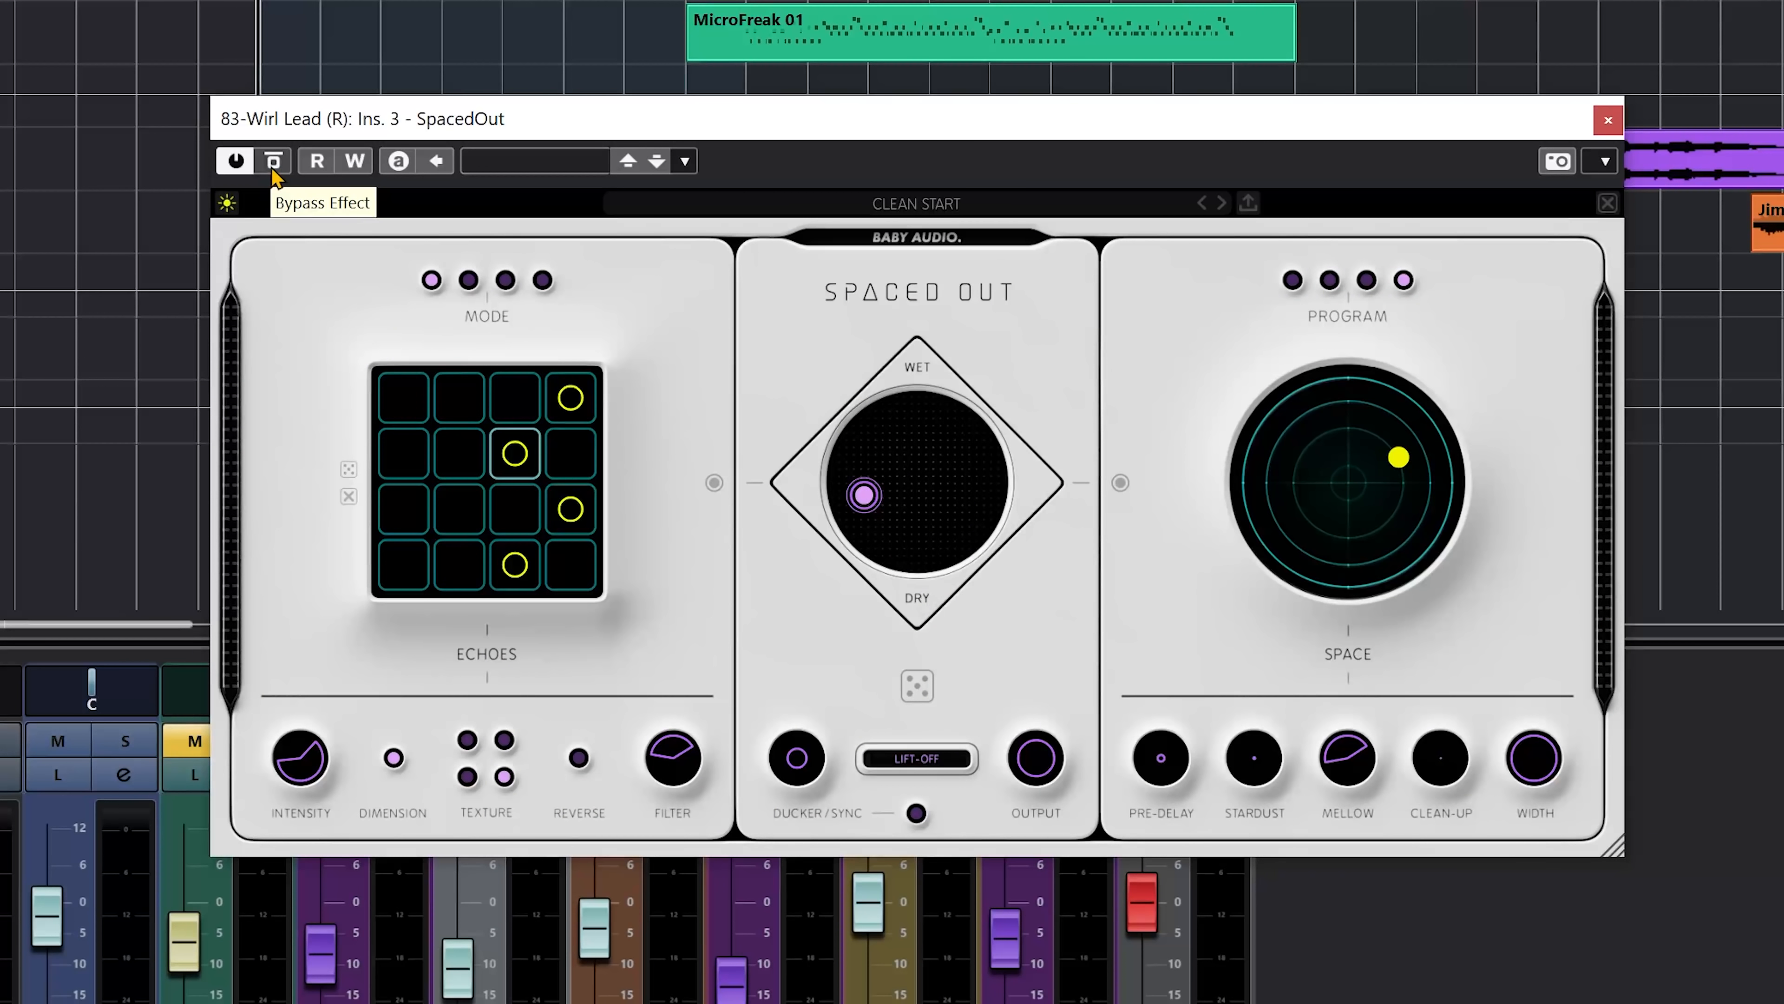
{"action": "left_click", "coordinate": [274, 164]}
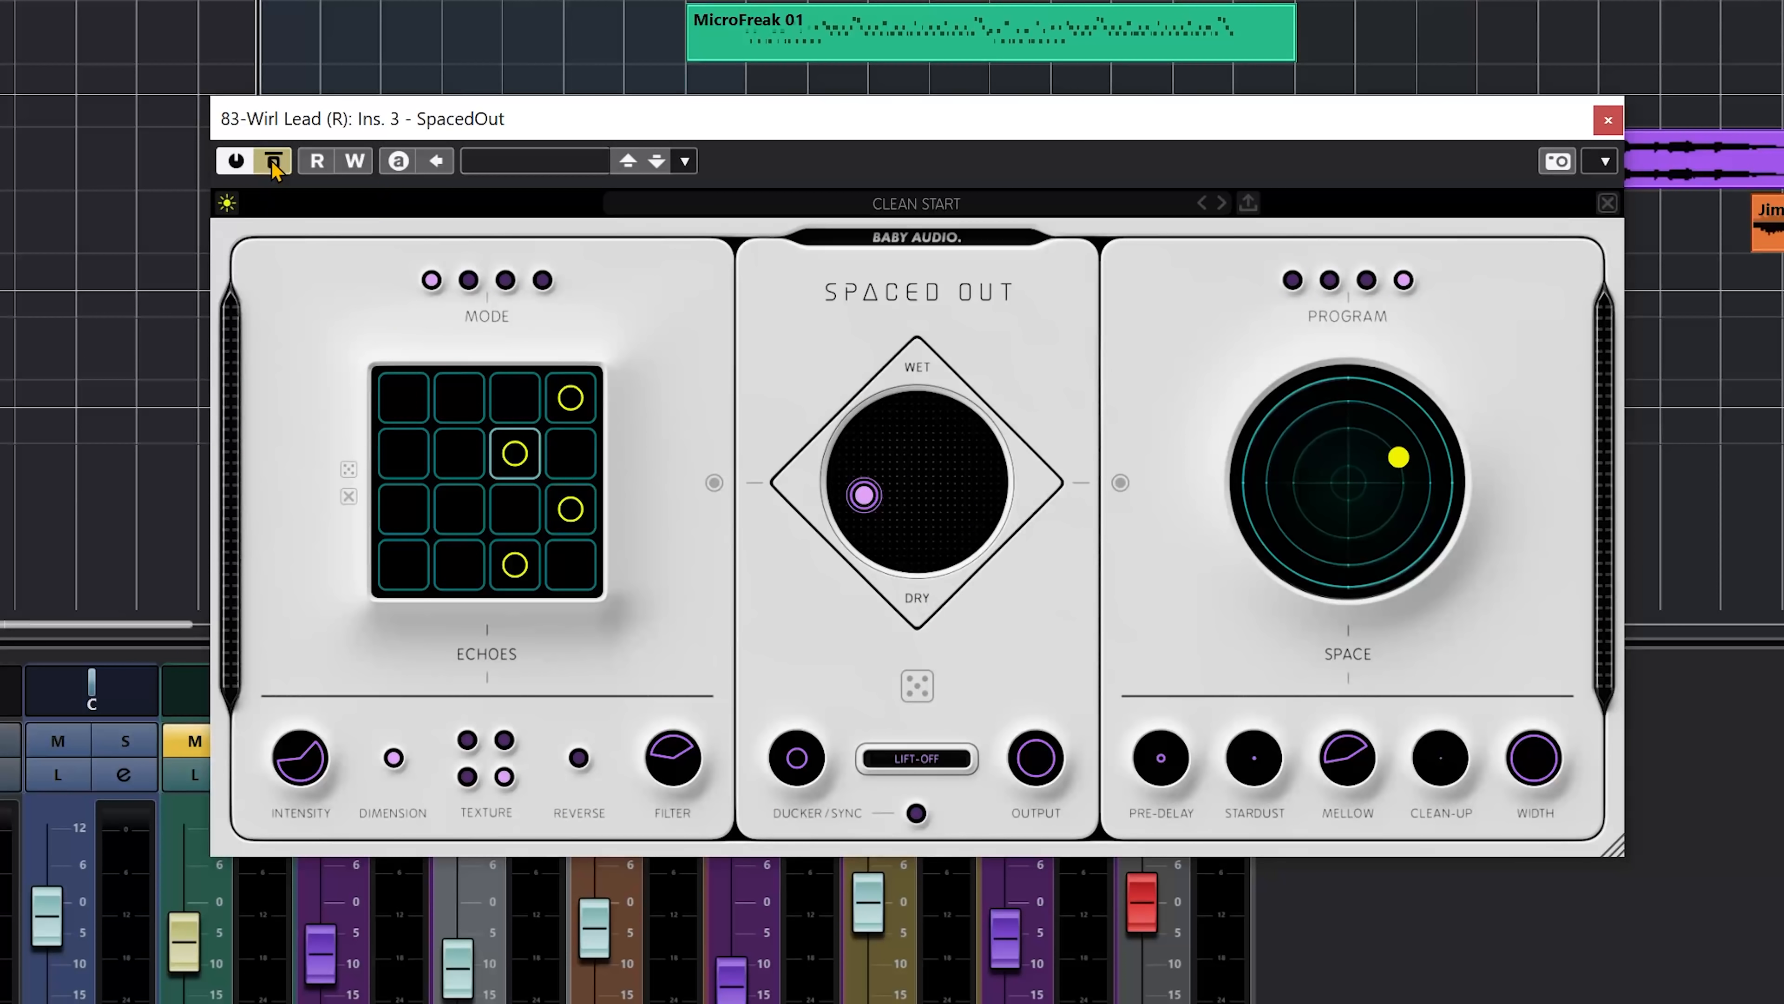
{"action": "key", "text": "space"}
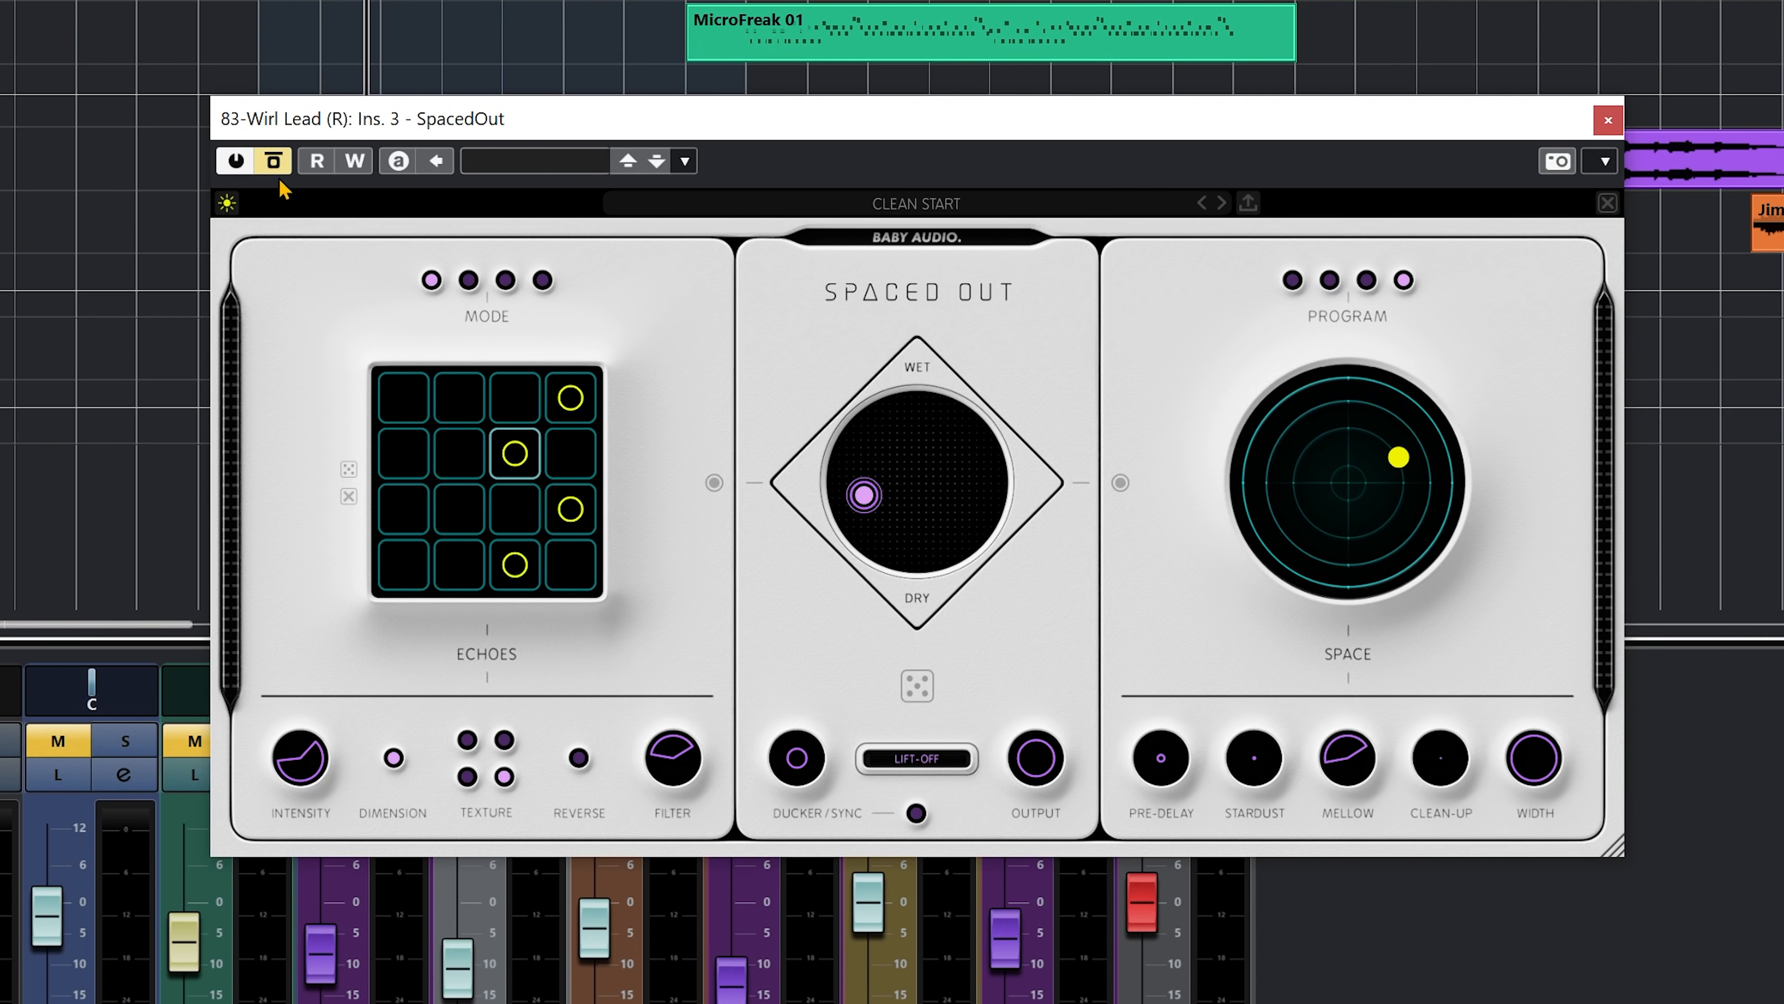
{"action": "left_click", "coordinate": [276, 160]}
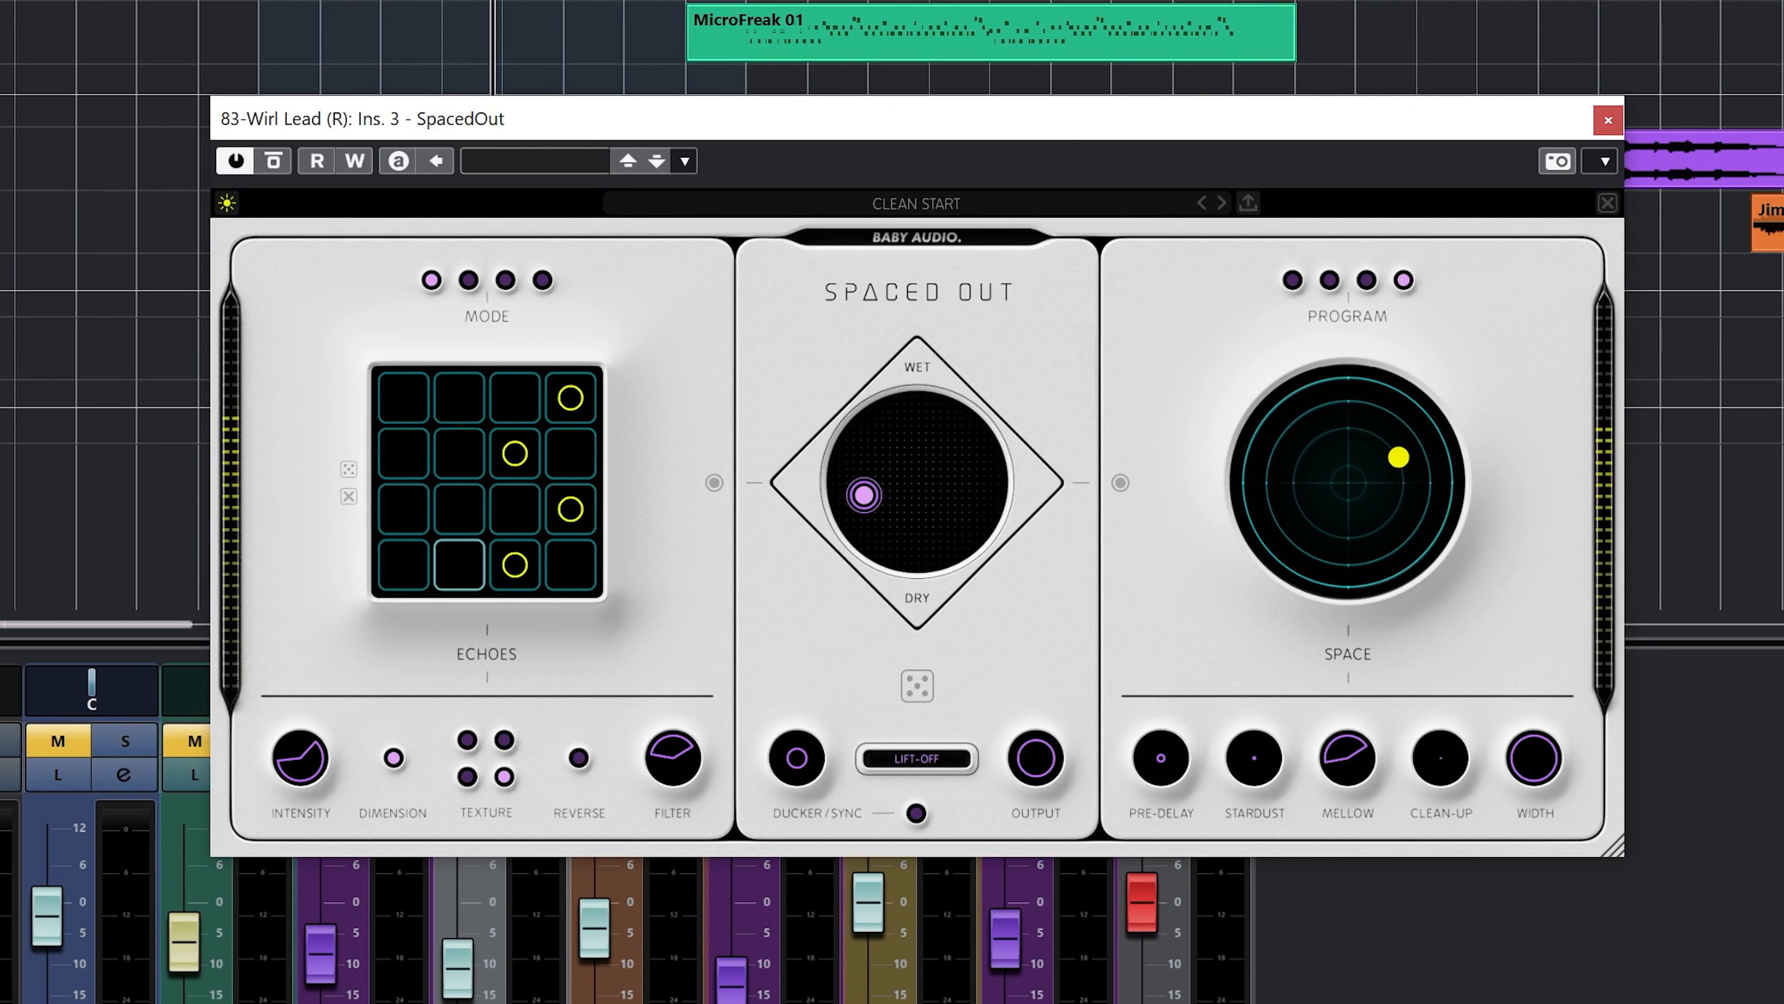
{"action": "key", "text": "m"}
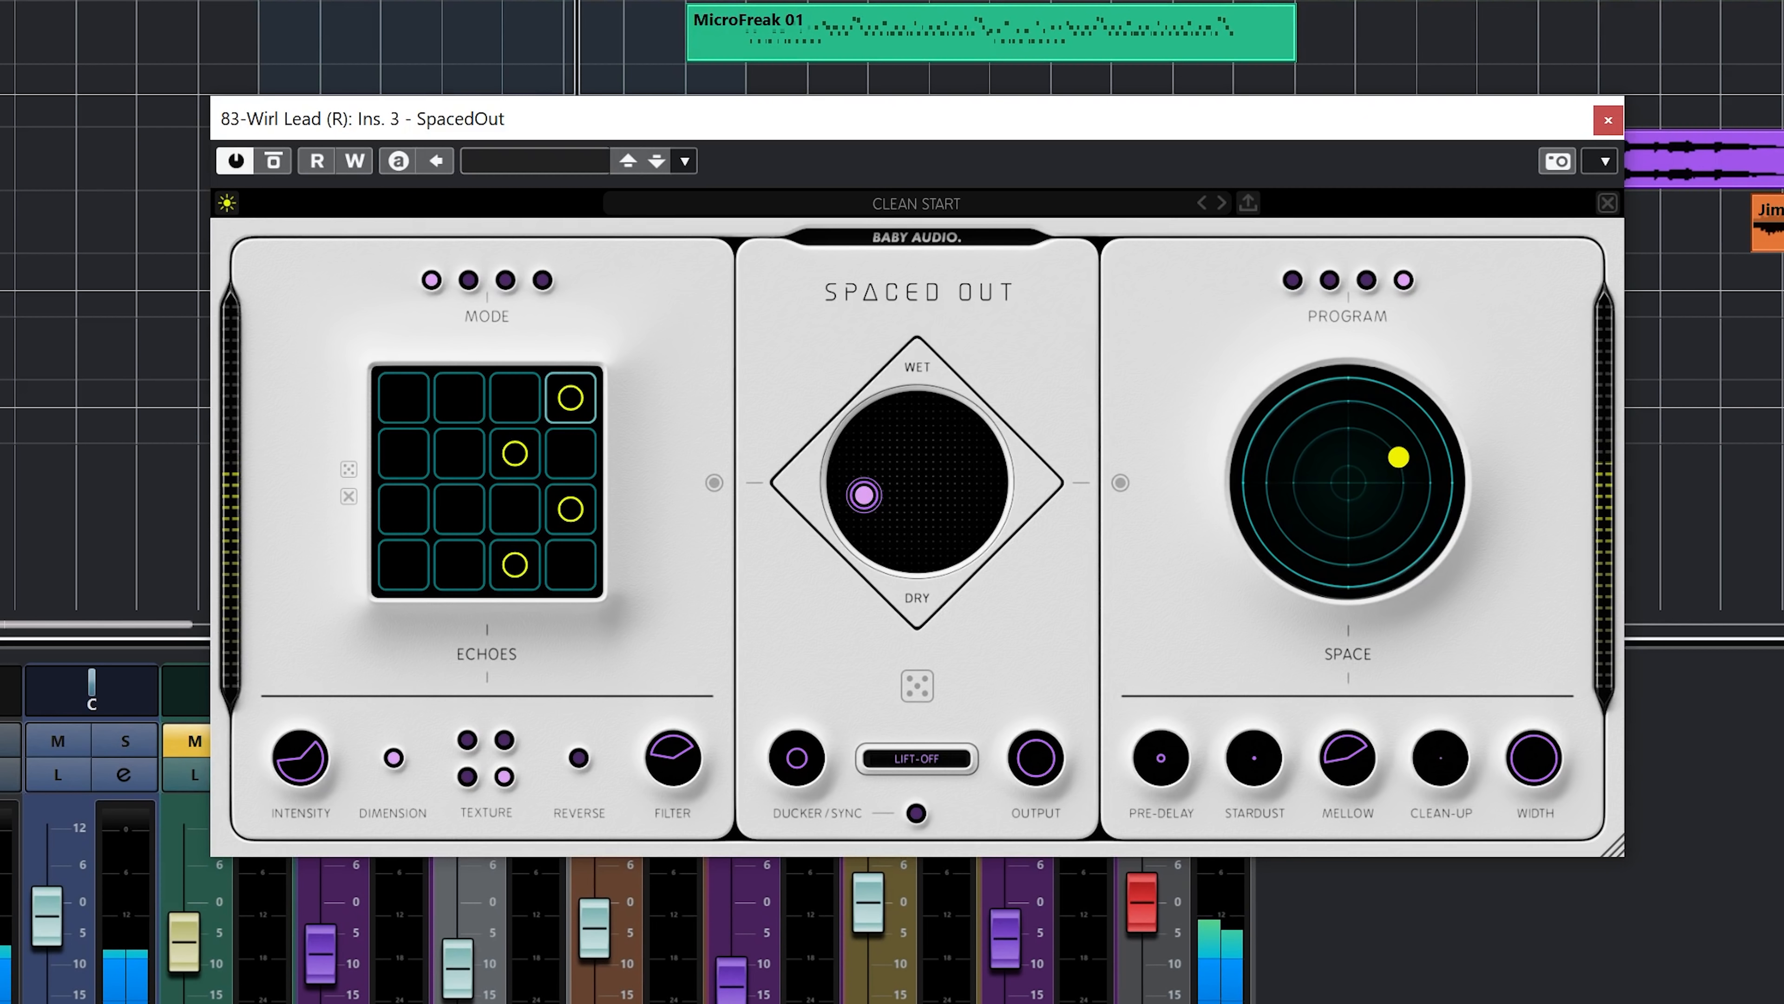
{"action": "left_click_drag", "start_coordinate": [456, 973], "coordinate": [468, 936]}
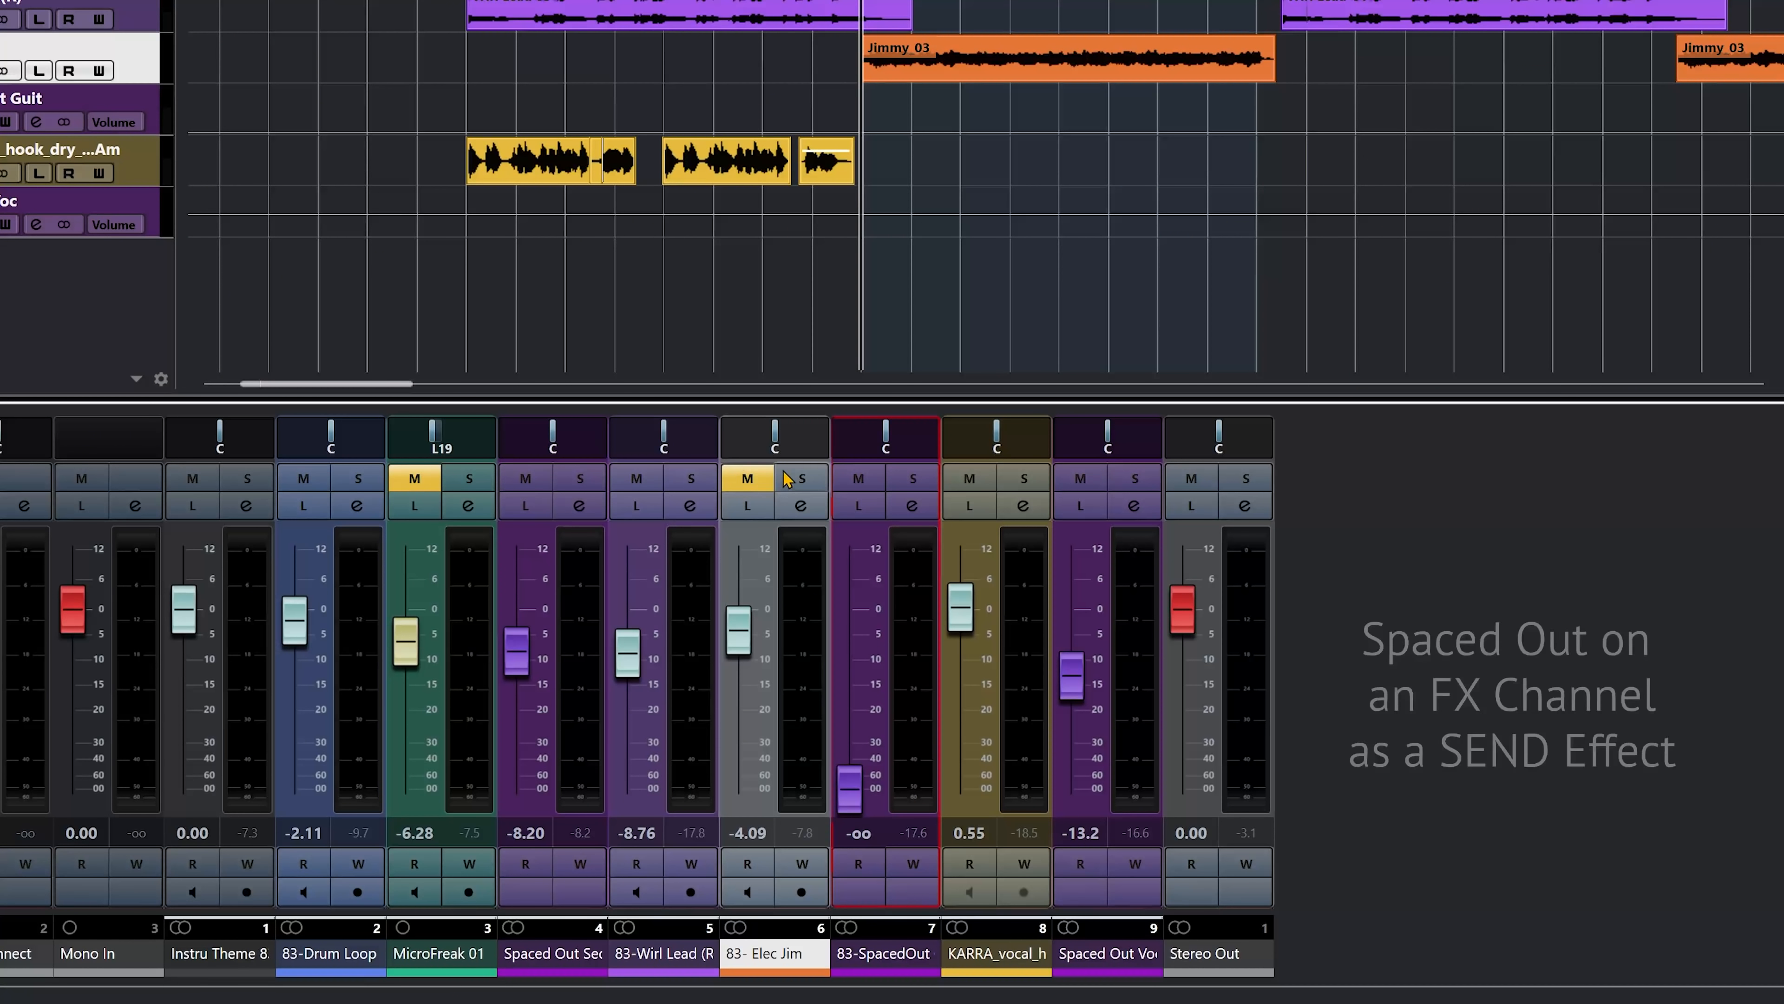
- Solo and play the electric guitar track, and raise its 83-SpacedOut FX channel from silence to about -16.7 dB
{"action": "left_click", "coordinate": [800, 479]}
{"action": "key", "text": "space"}
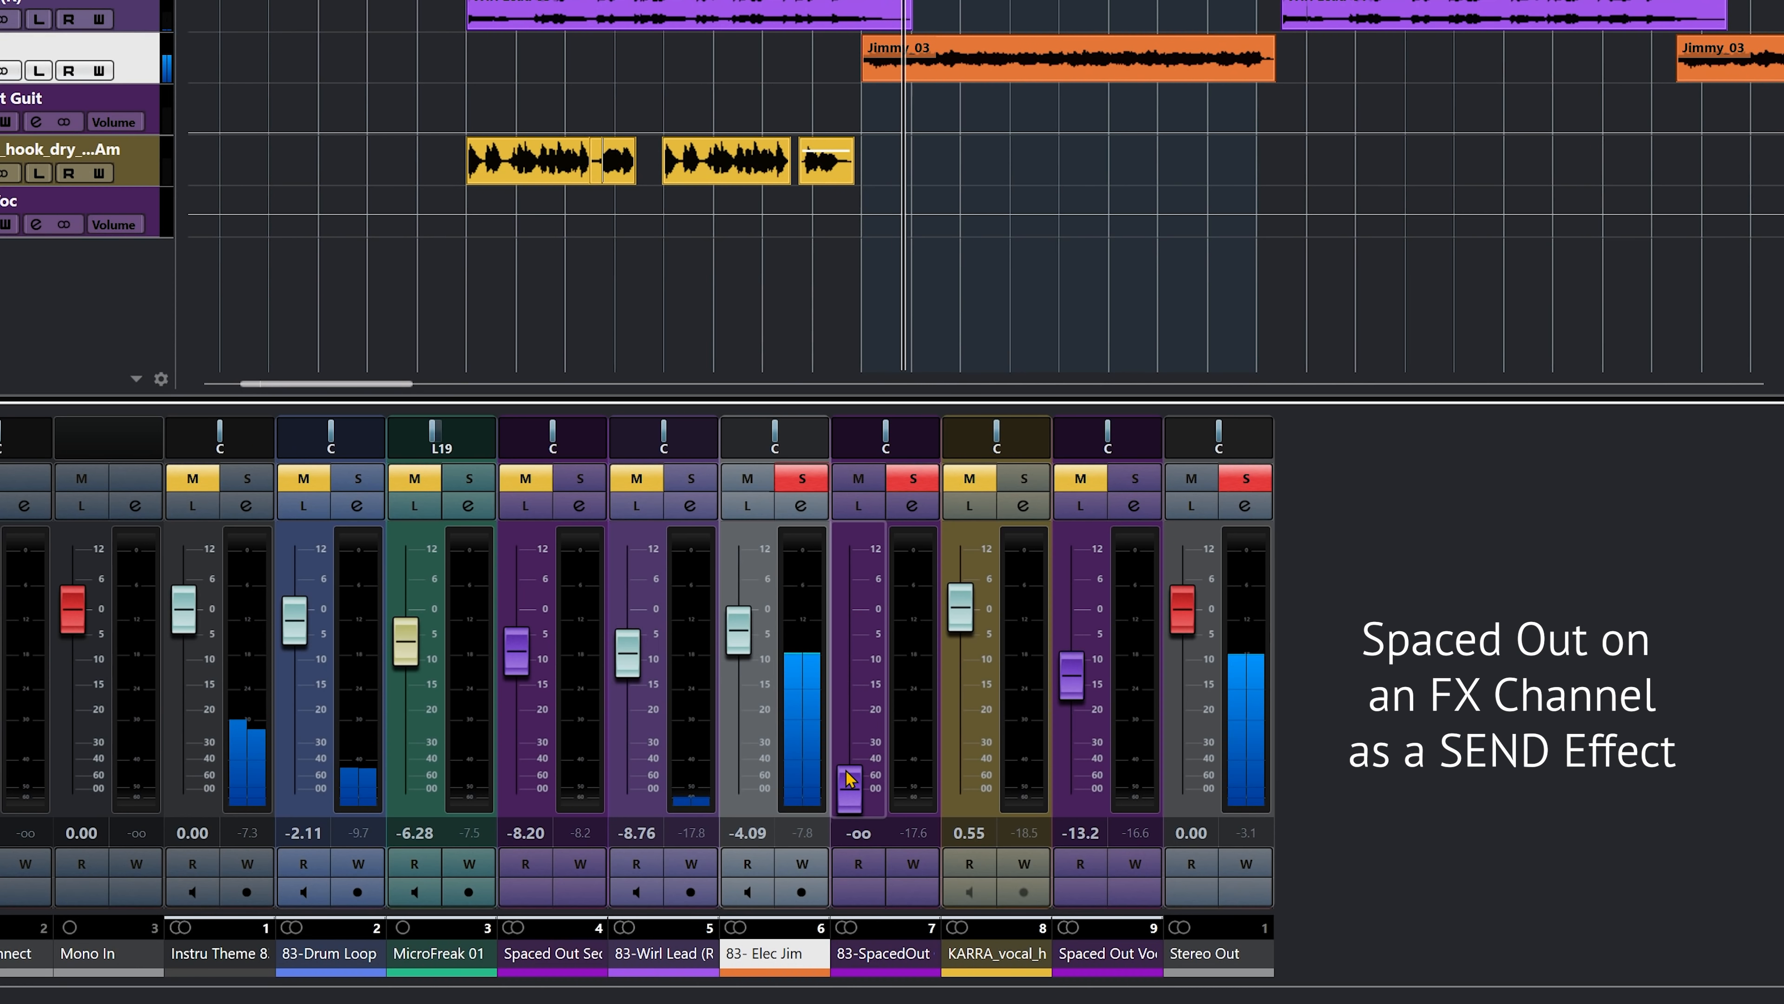
{"action": "left_click_drag", "start_coordinate": [850, 787], "coordinate": [850, 692]}
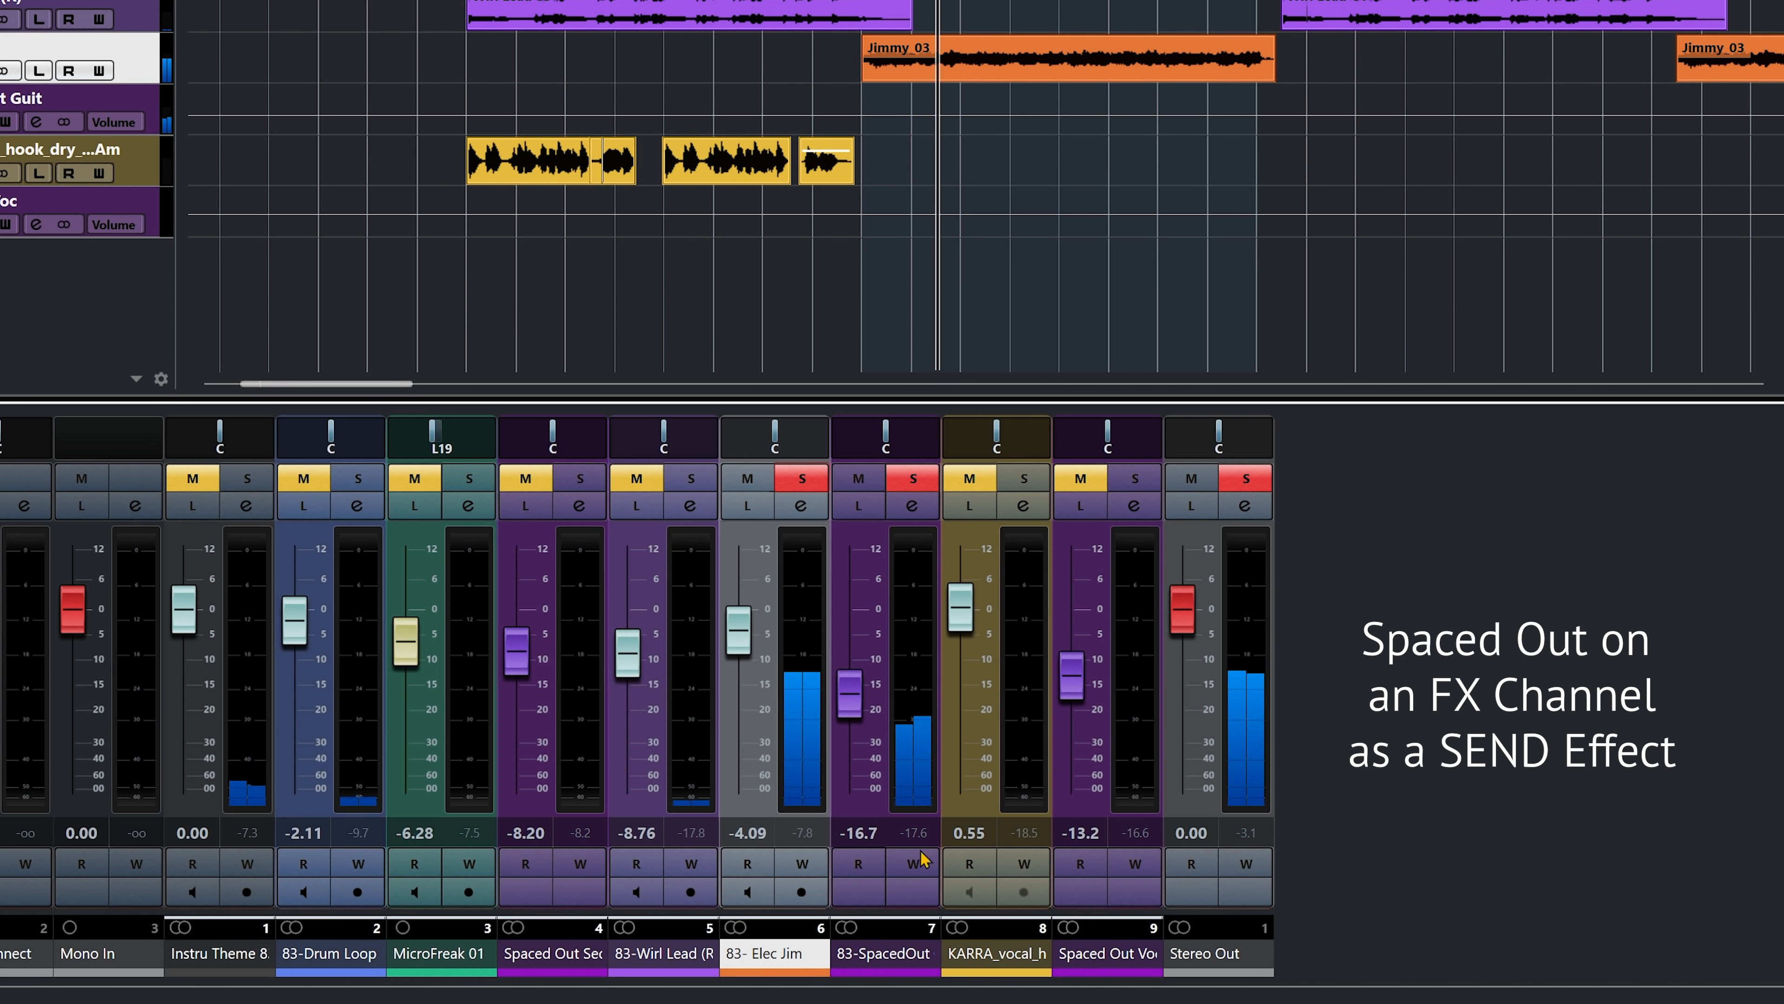
- Inspect the Spaced Out settings on the guitar's FX channel, and stop playback and unsolo the guitar track
{"action": "left_click", "coordinate": [872, 961]}
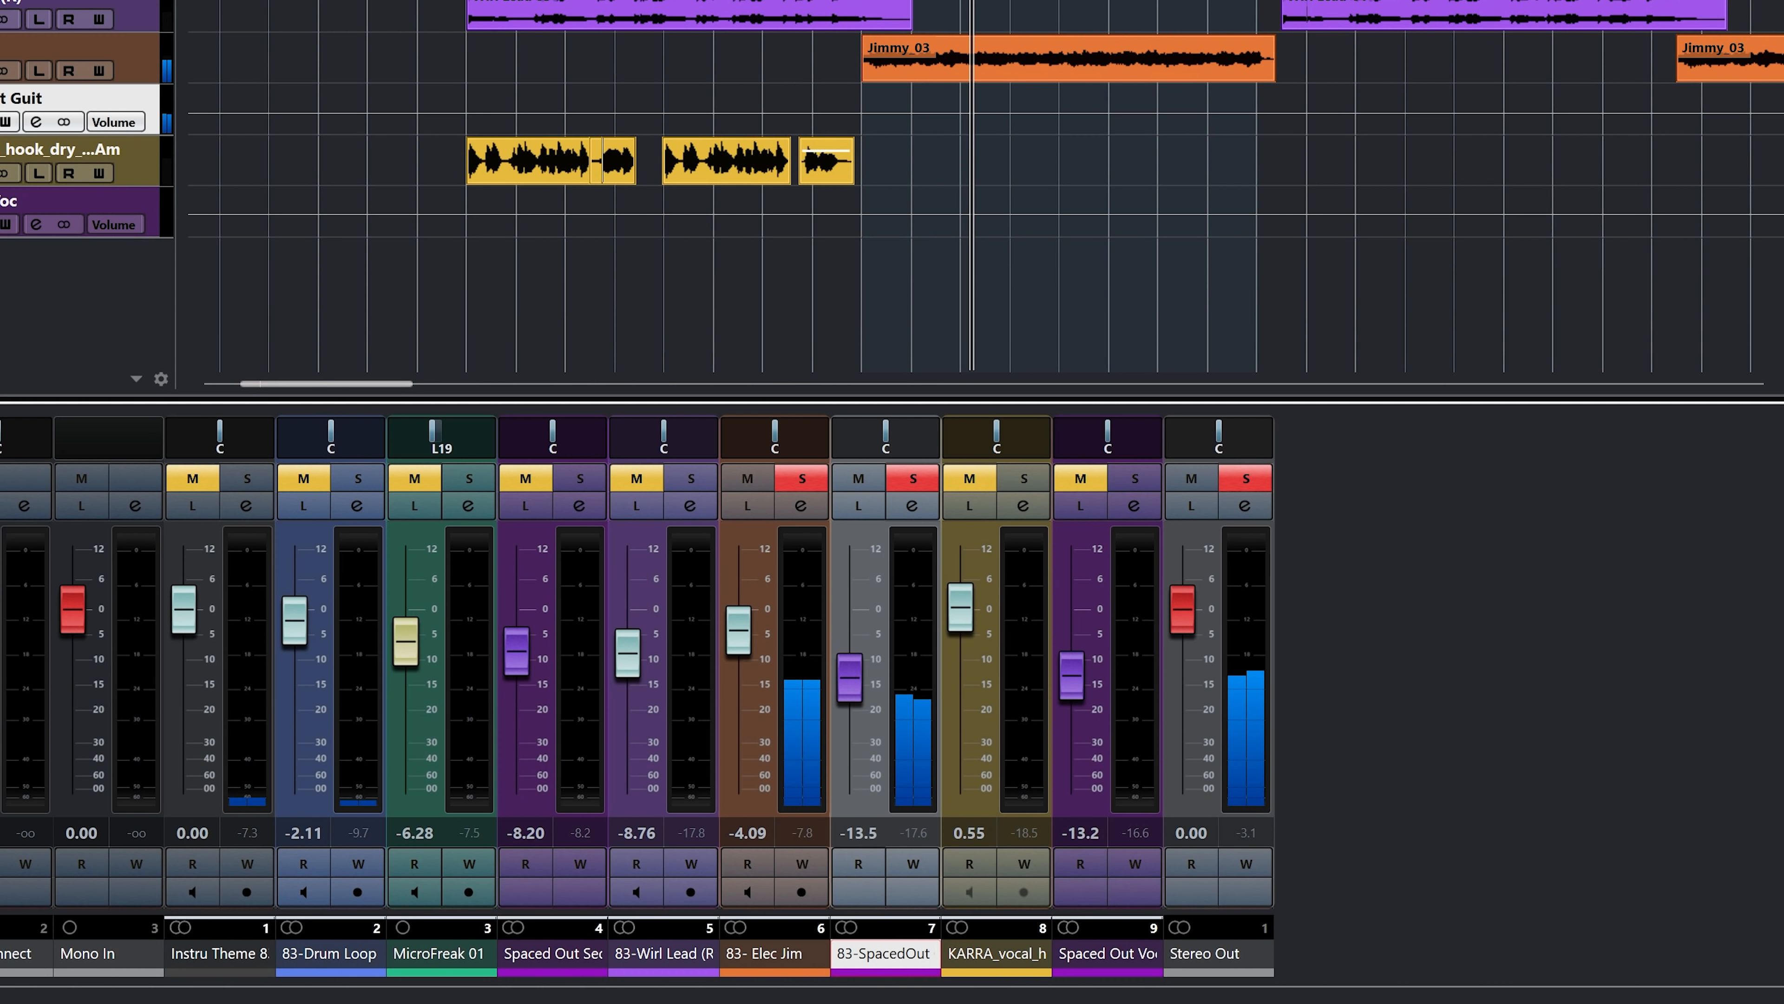
{"action": "left_click", "coordinate": [2, 168]}
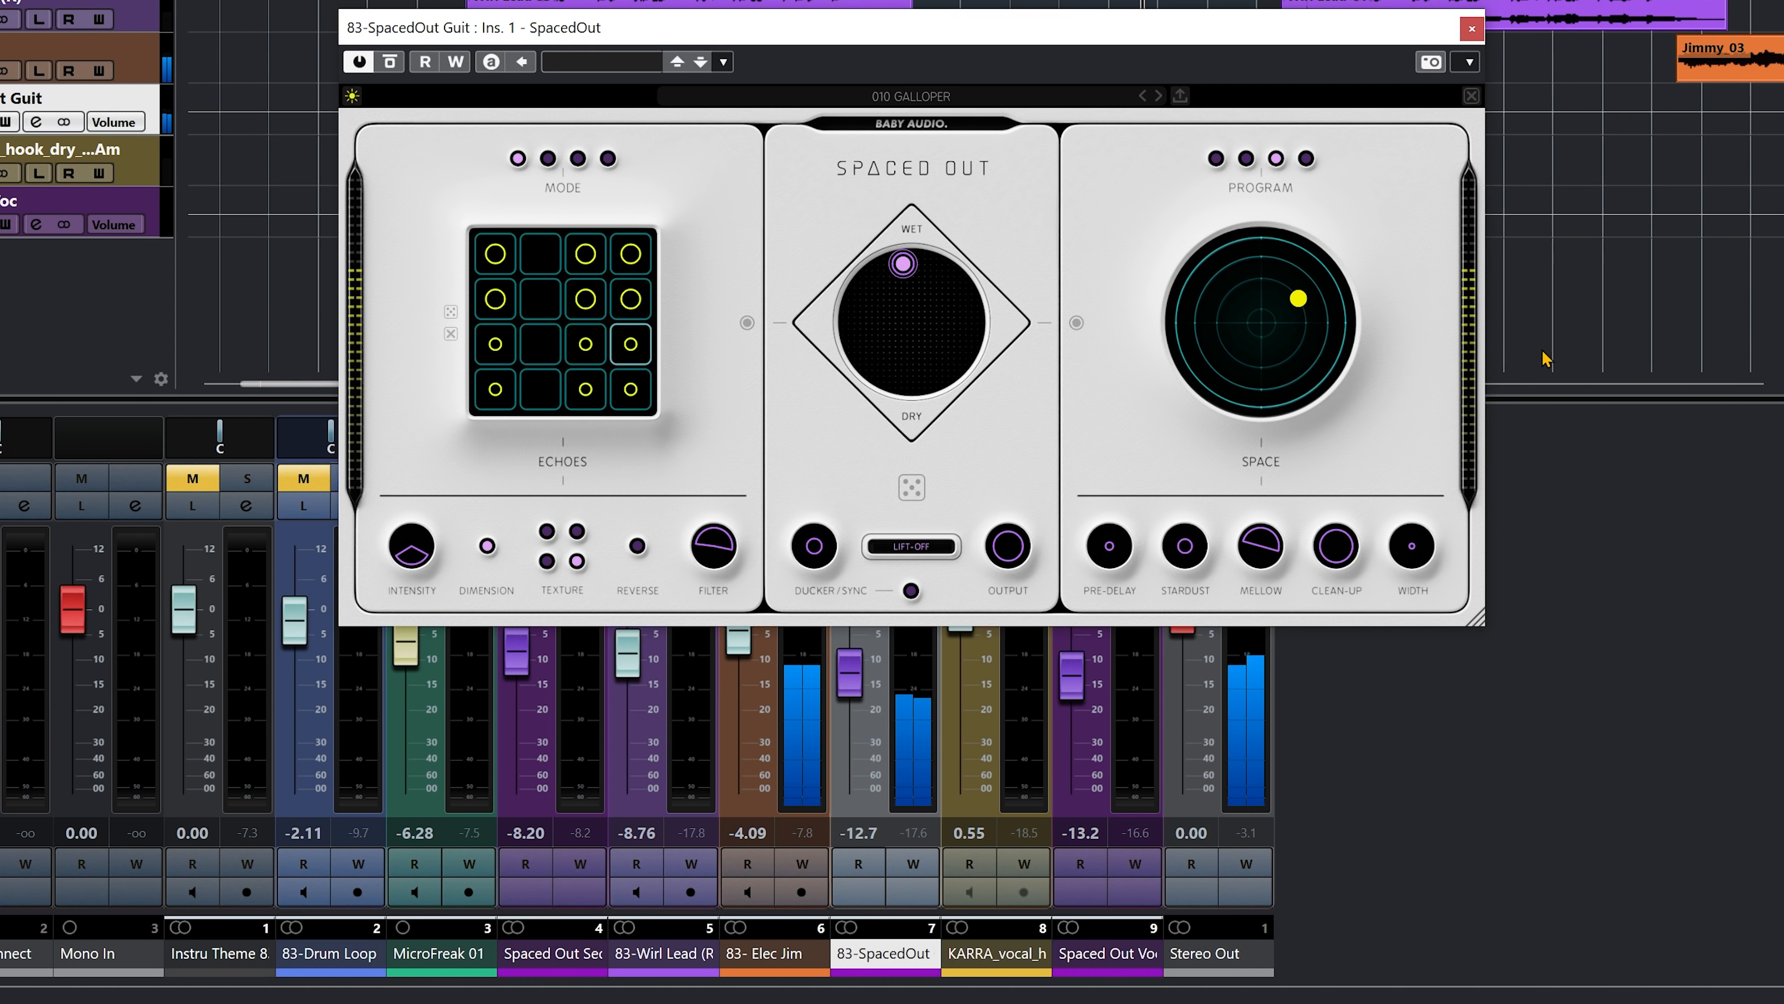
{"action": "left_click", "coordinate": [1480, 30]}
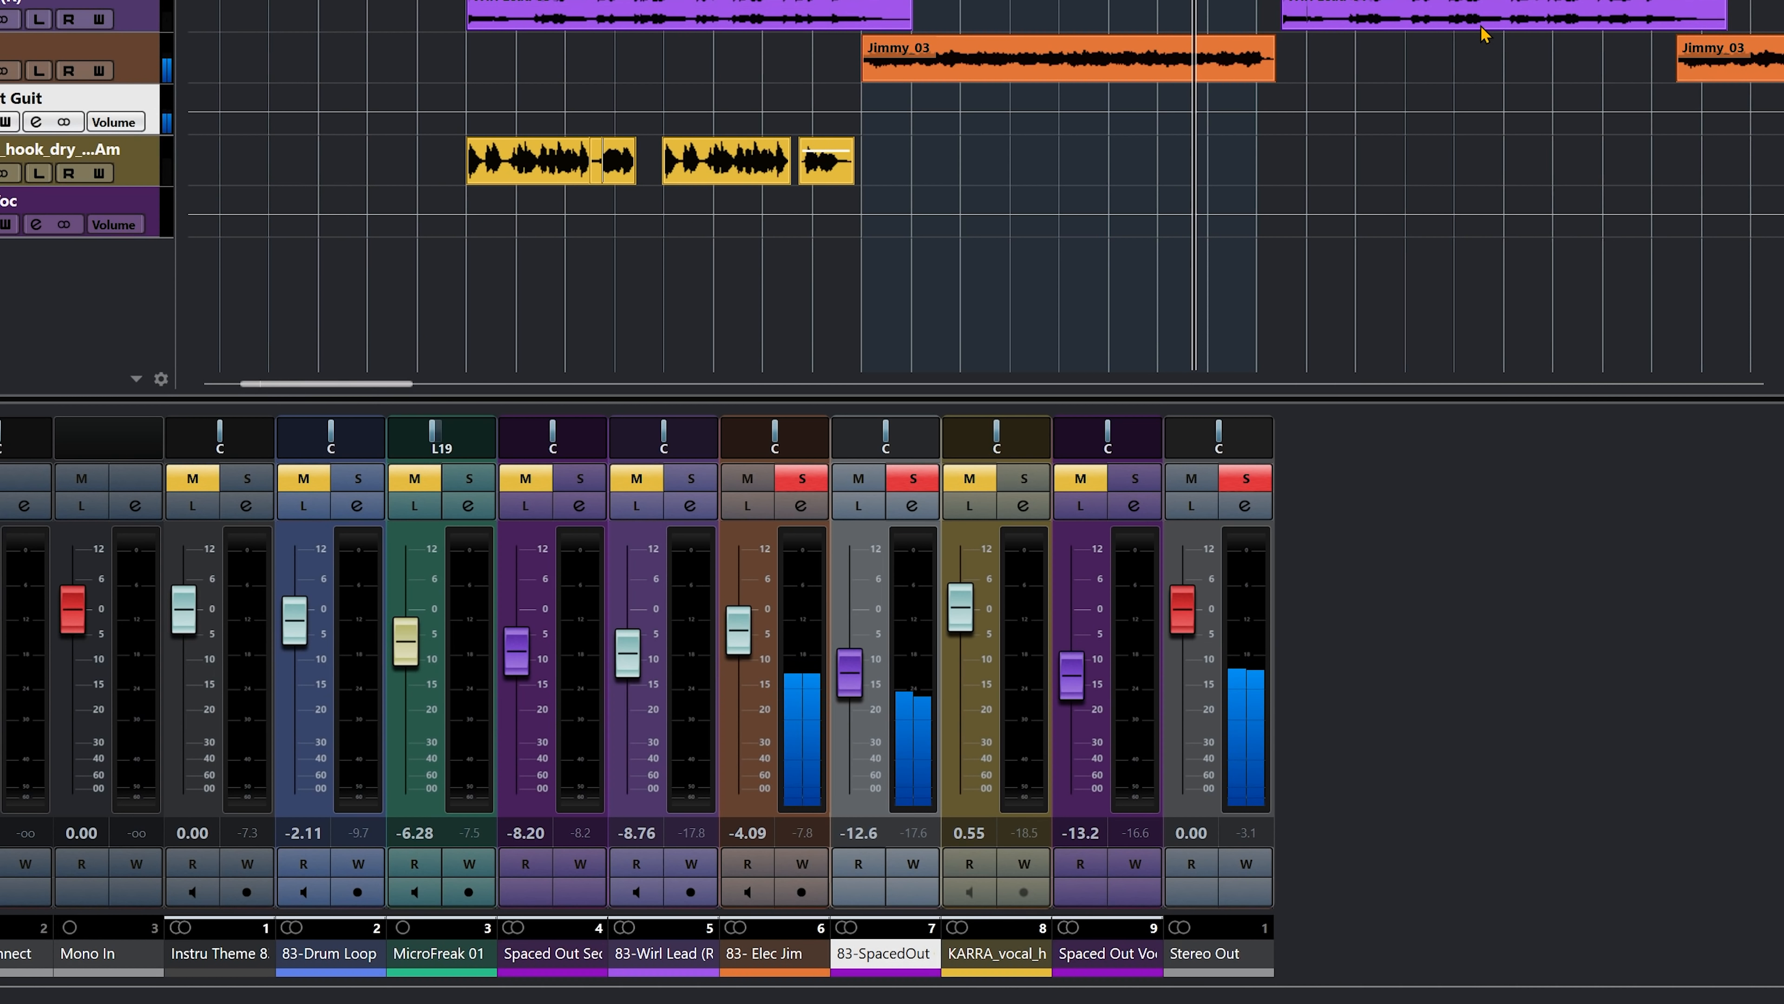
{"action": "key", "text": "space"}
{"action": "left_click", "coordinate": [793, 473]}
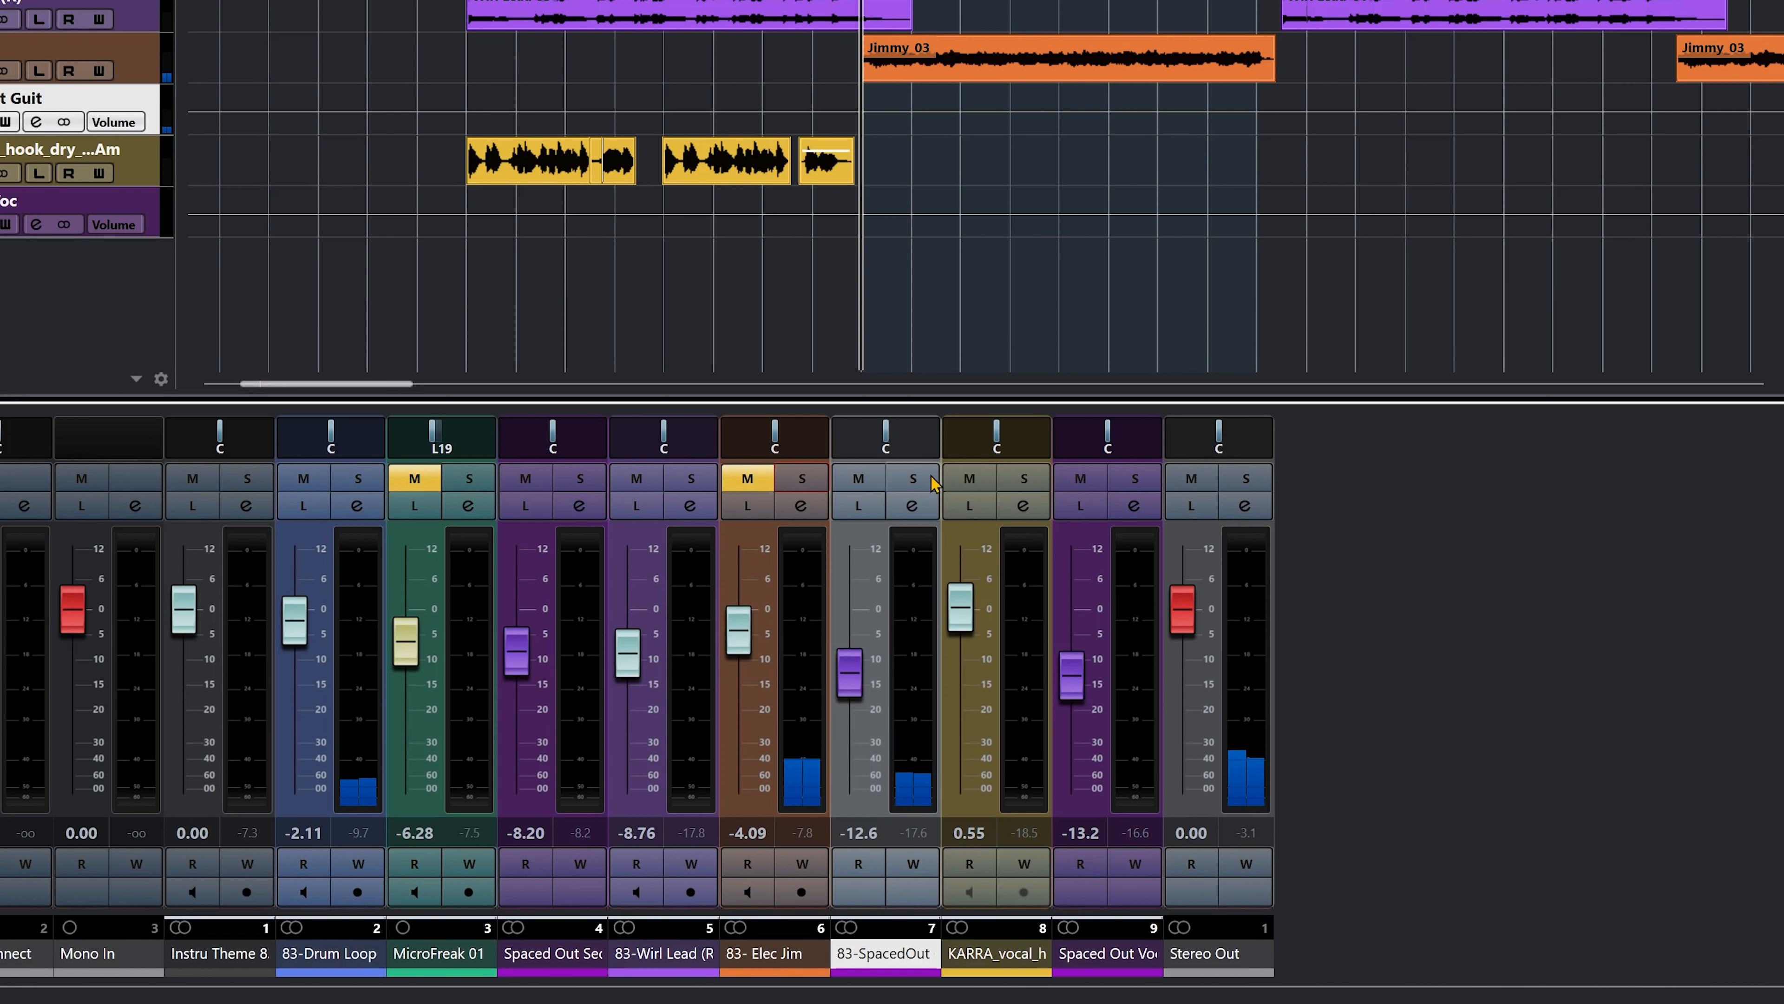
- Solo and play the MicroFreak 01 track, and raise its Spaced Out Seq FX channel from silence to about -9.9 dB
{"action": "left_click", "coordinate": [455, 490]}
{"action": "key", "text": "space"}
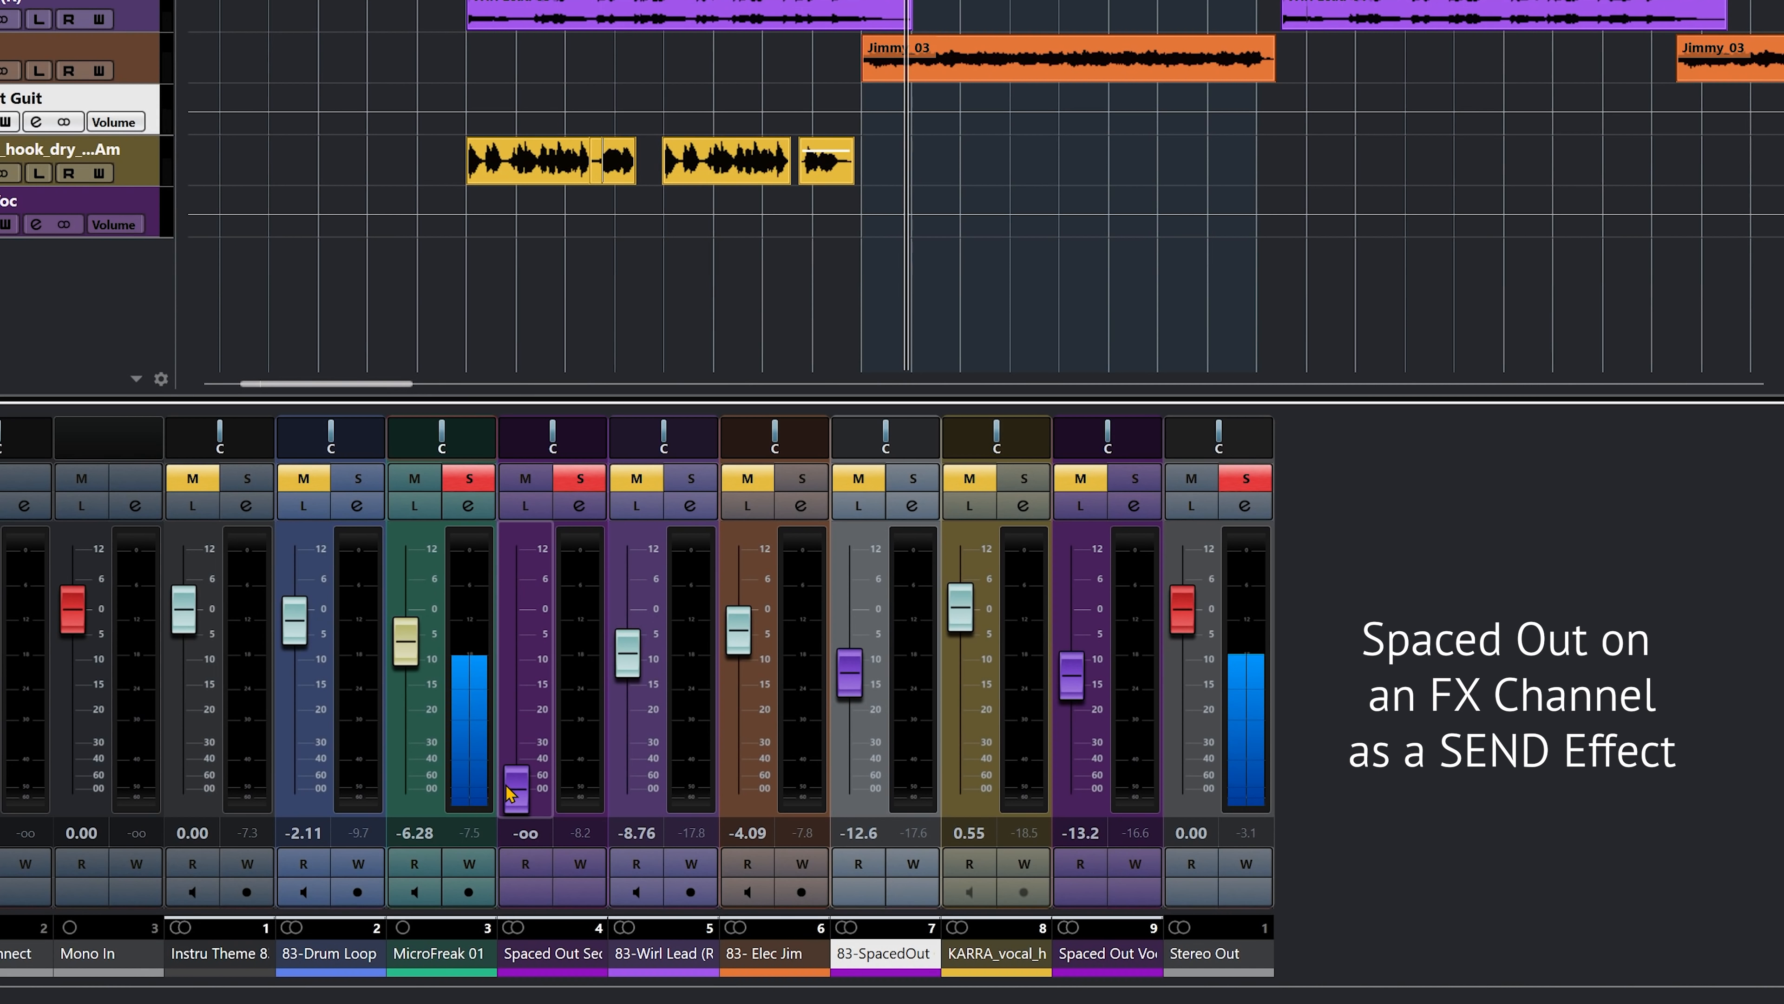
{"action": "scroll", "coordinate": [517, 790], "scroll_direction": "up", "scroll_amount": 15}
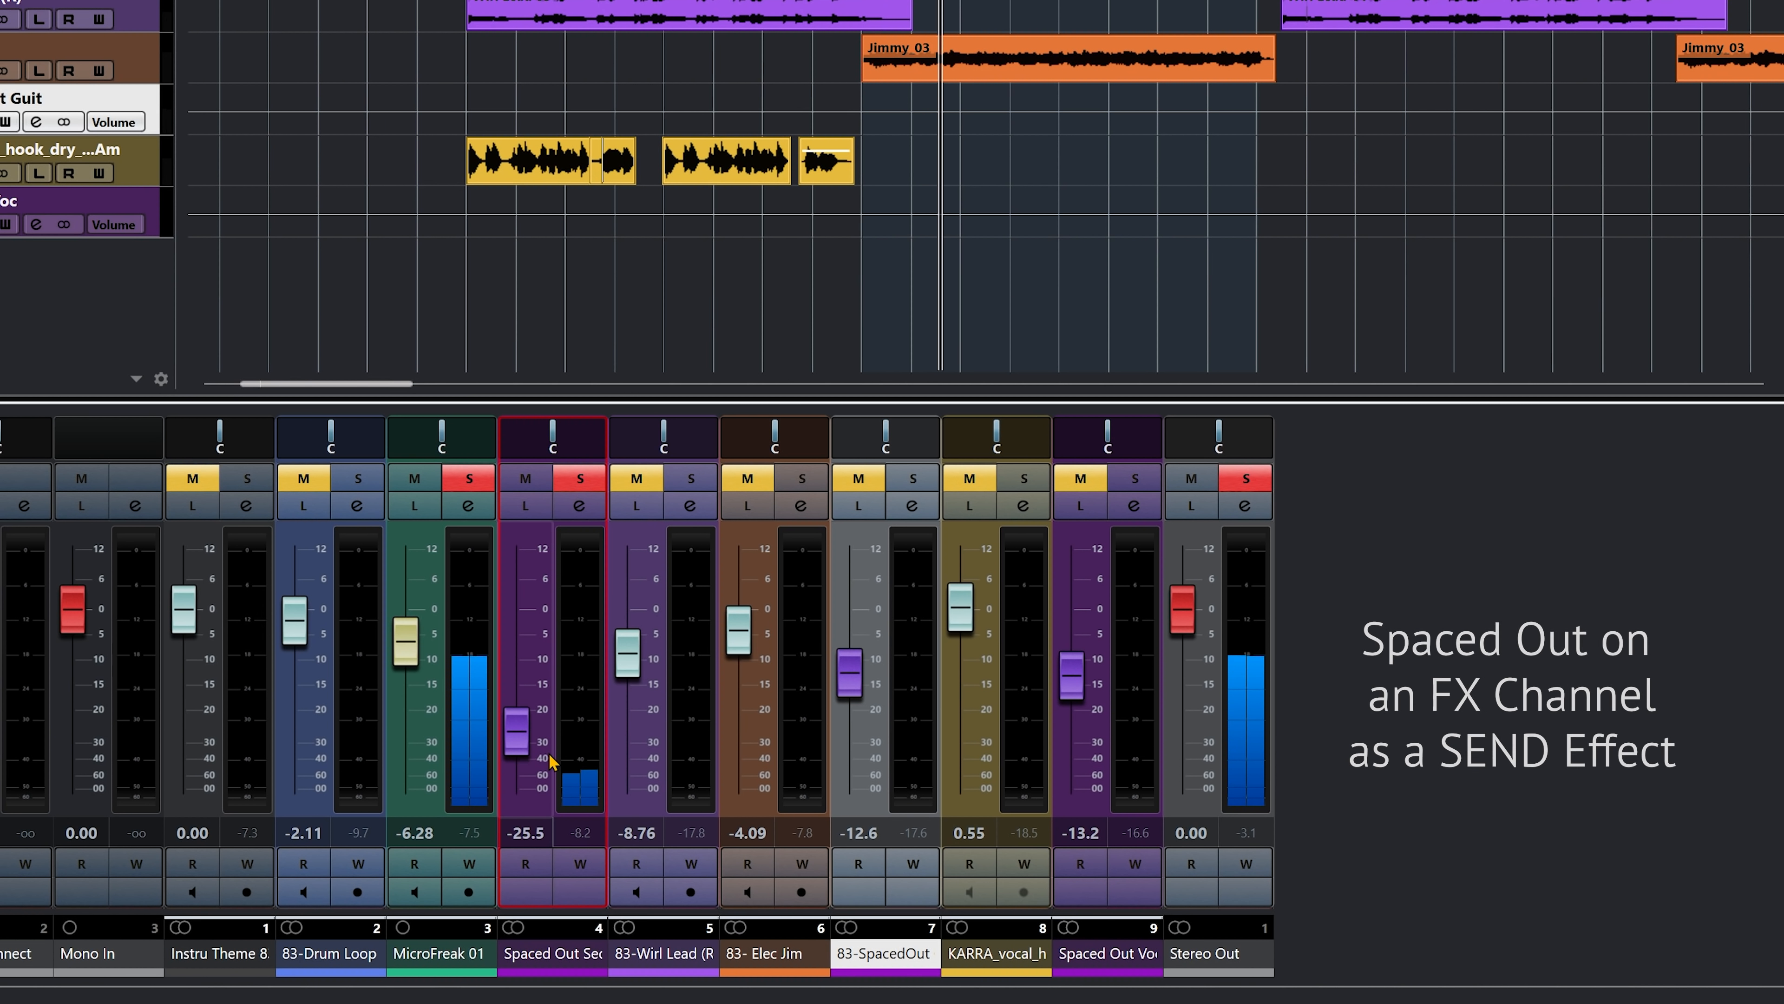
{"action": "scroll", "coordinate": [551, 762], "scroll_direction": "up", "scroll_amount": 5}
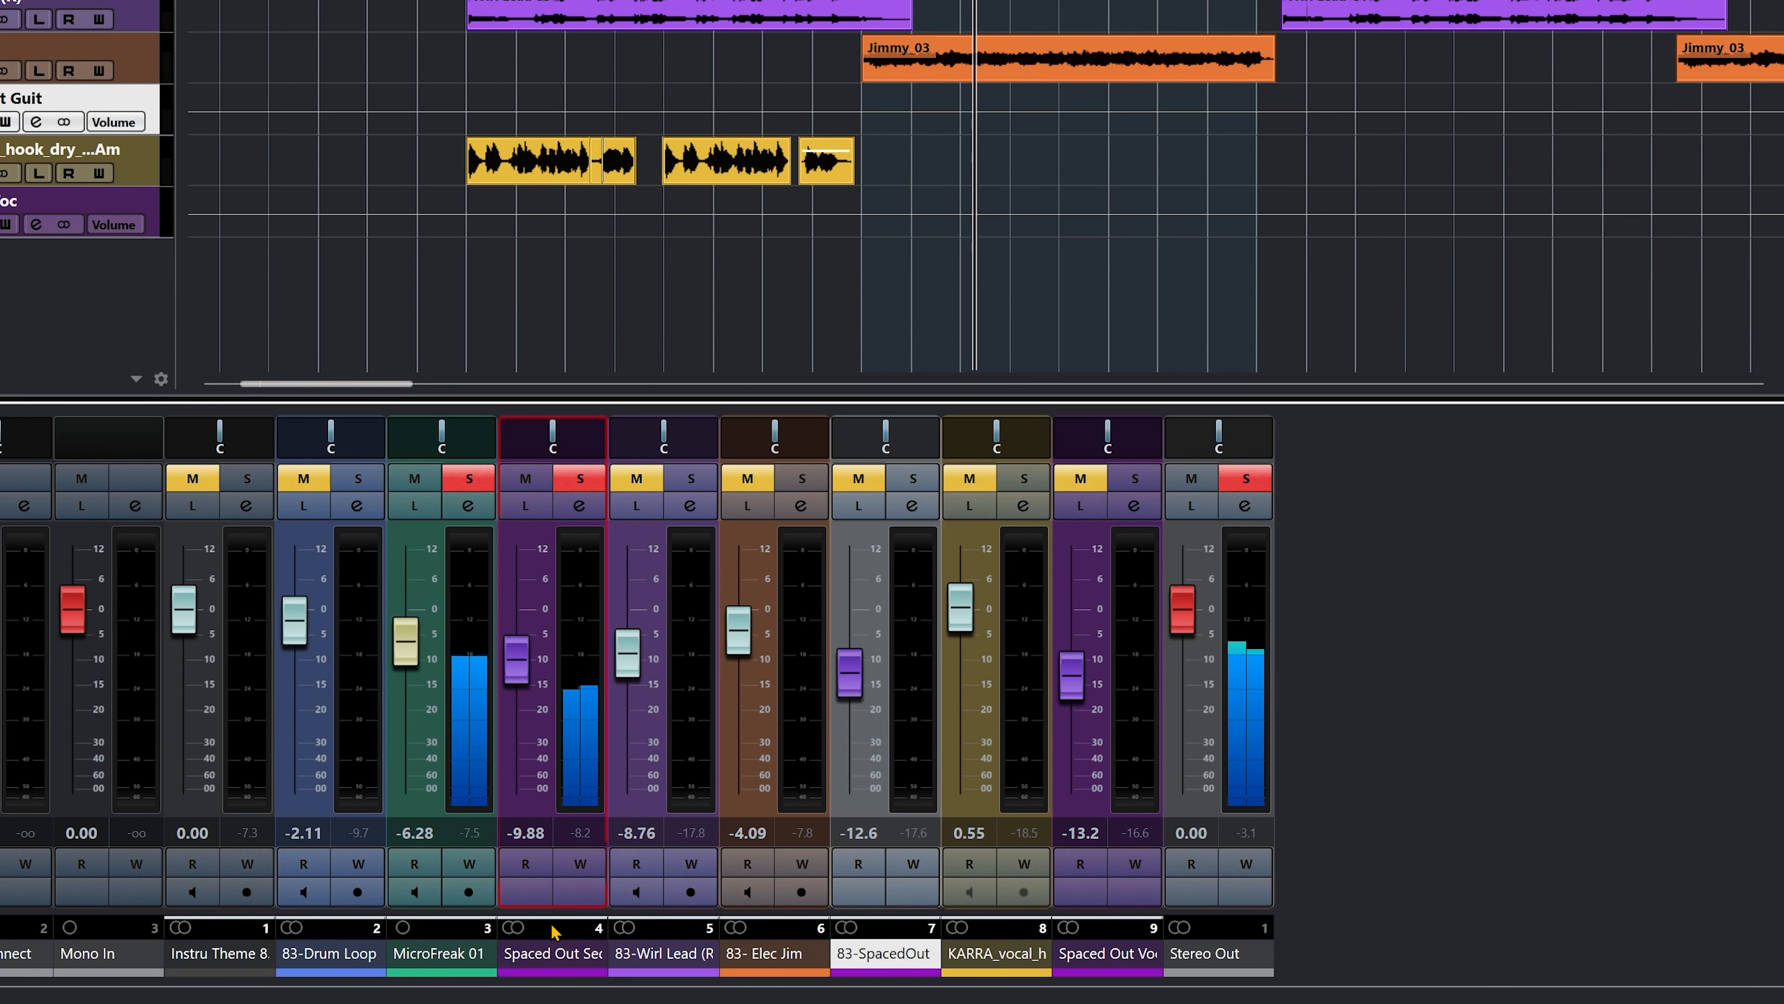
- Inspect the Spaced Out settings on the Spaced Out Seq FX channel, and close the plugin
{"action": "left_click", "coordinate": [543, 953]}
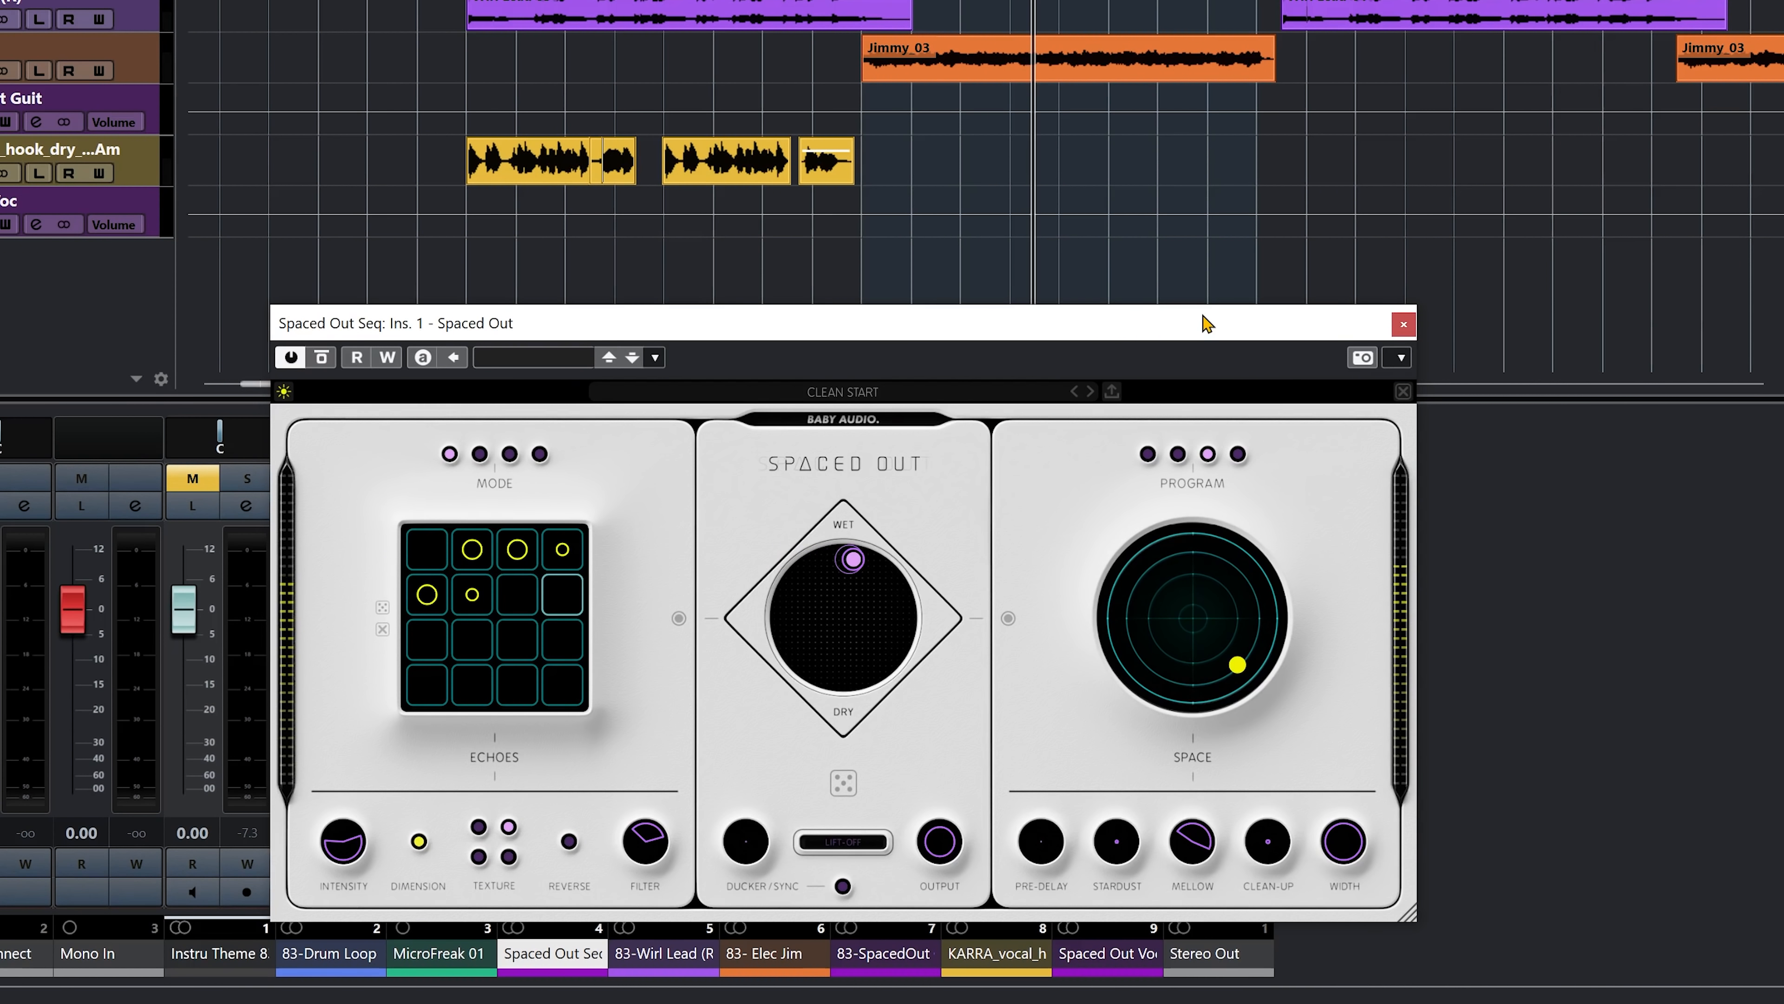
{"action": "left_click_drag", "start_coordinate": [1205, 323], "coordinate": [1266, 5]}
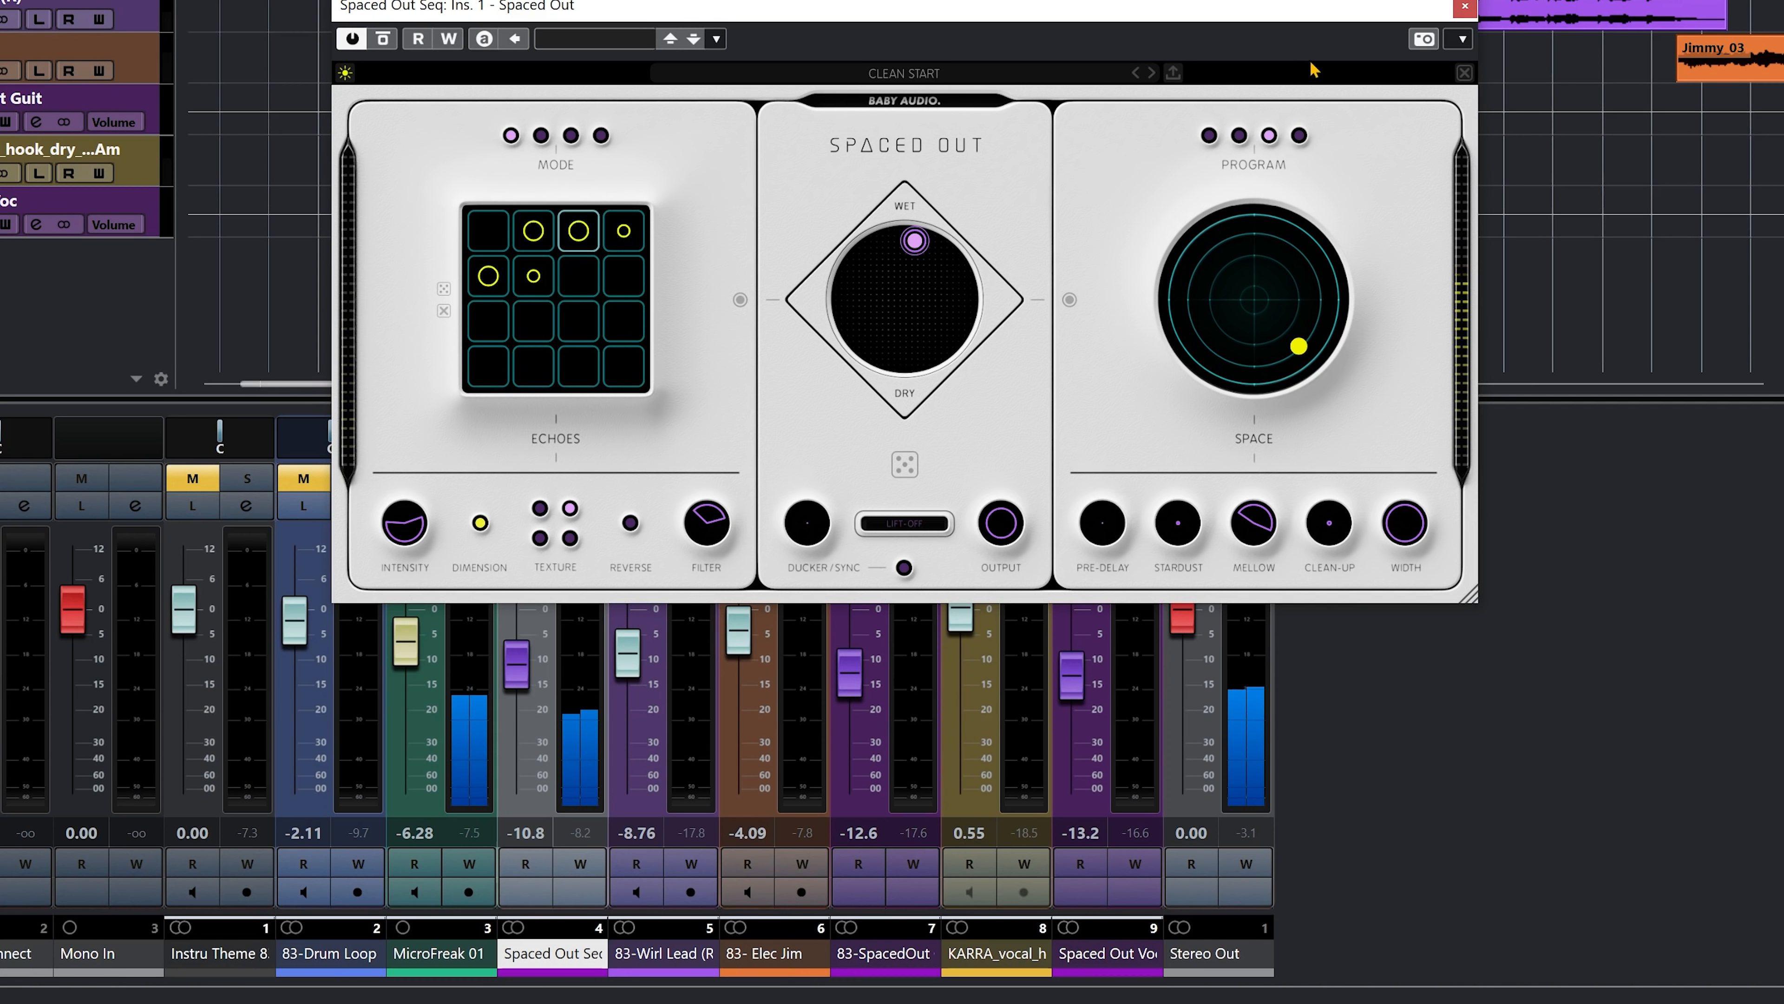
{"action": "left_click", "coordinate": [1465, 8]}
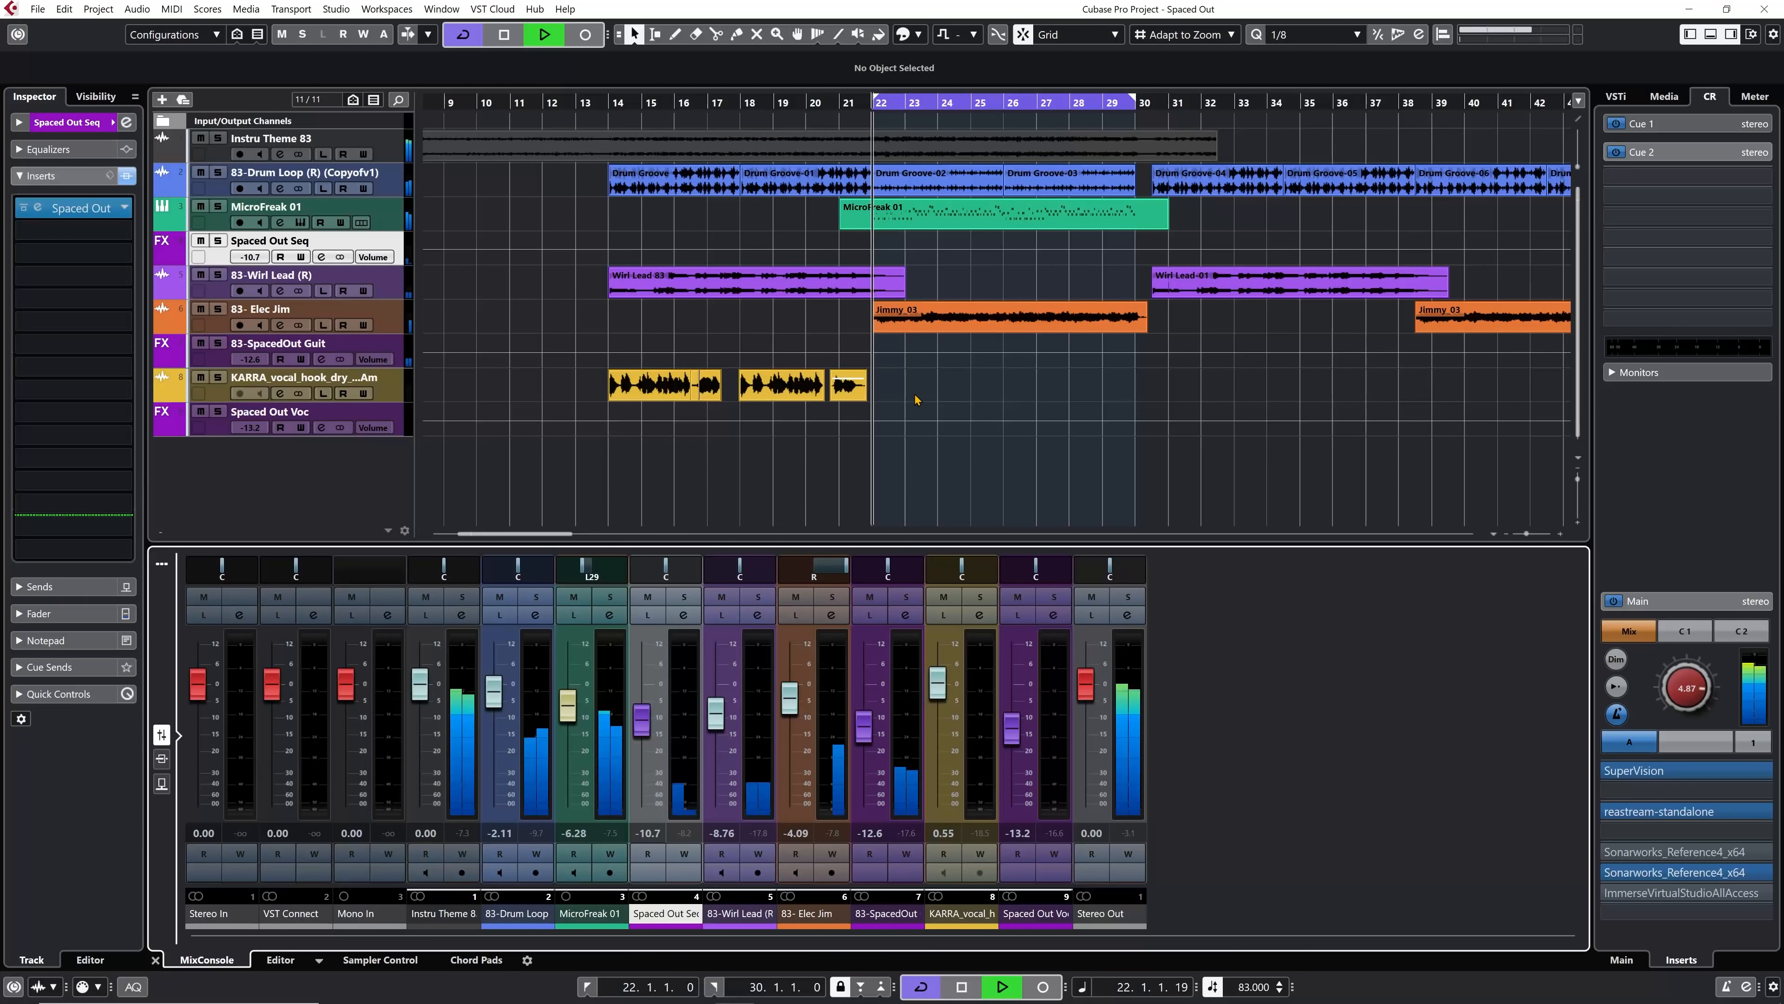
- Balance MicroFreak 01 at -3.73 dB, 83- Elec Jim at -5.56 dB and 83-SpacedOut at -10.9 dB, temporarily soloing the sequence and guitar with their effects
{"action": "left_click_drag", "start_coordinate": [568, 706], "coordinate": [572, 701]}
{"action": "left_click_drag", "start_coordinate": [796, 712], "coordinate": [799, 726]}
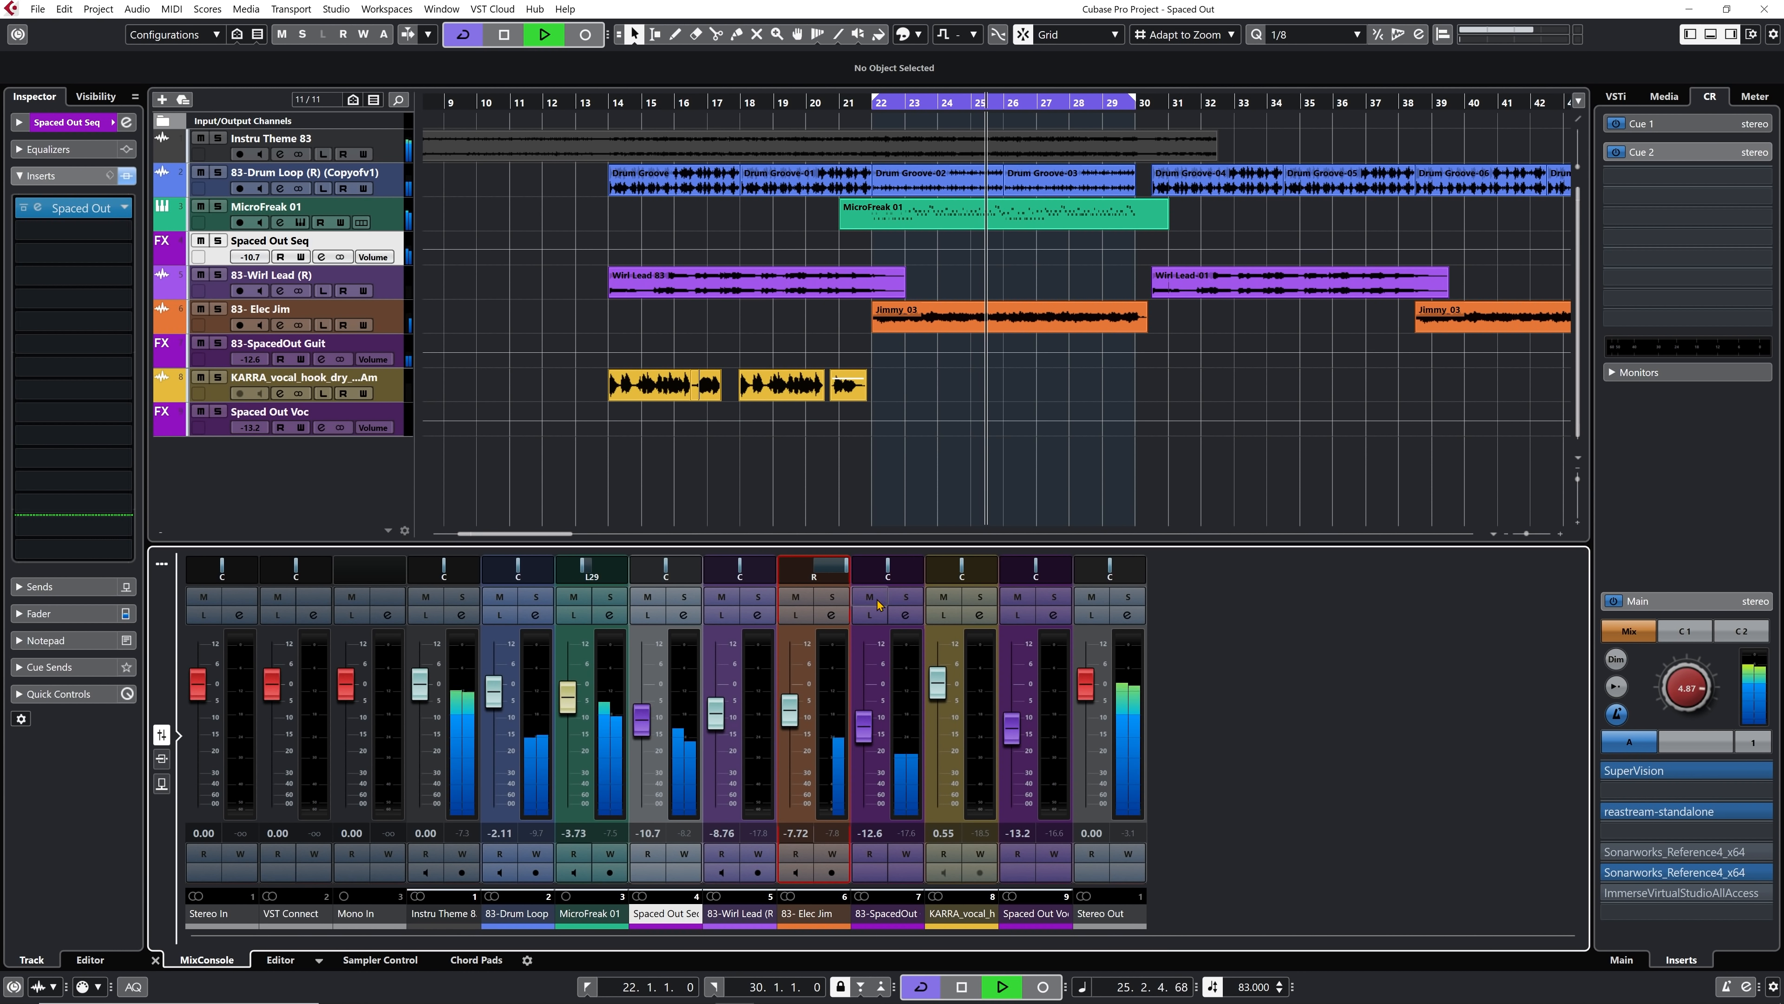
{"action": "left_click", "coordinate": [609, 596]}
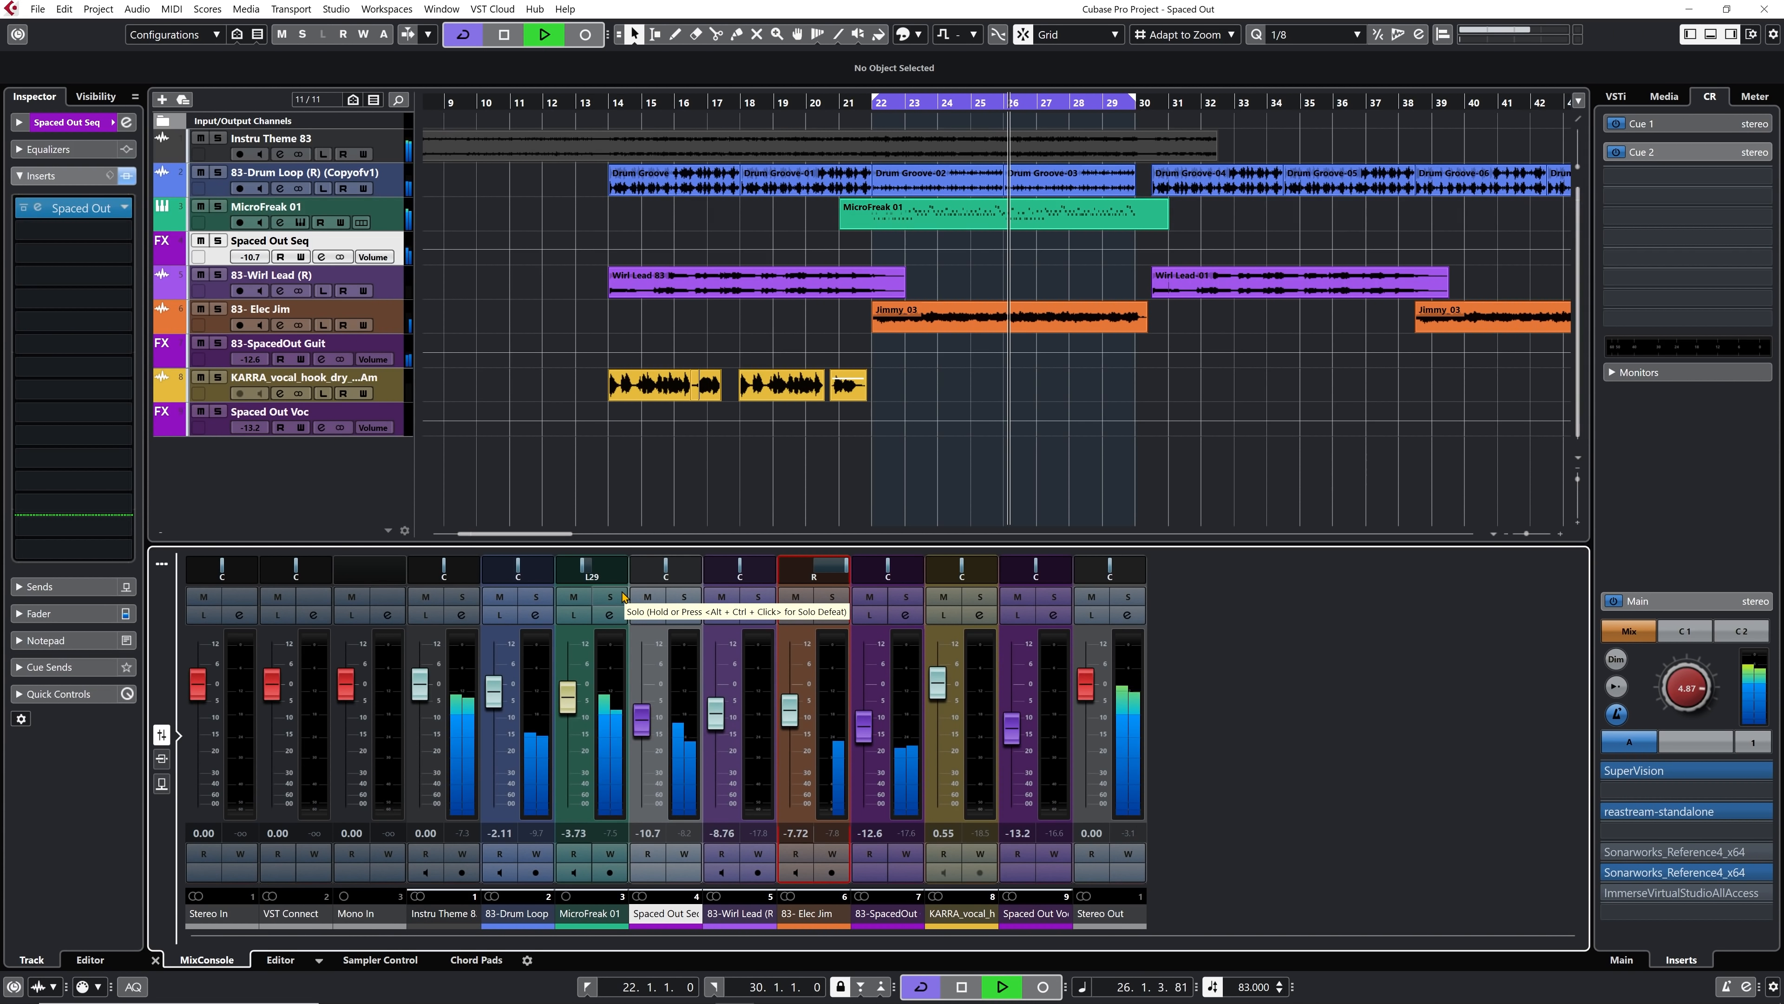
{"action": "left_click", "coordinate": [832, 596]}
{"action": "left_click", "coordinate": [906, 597]}
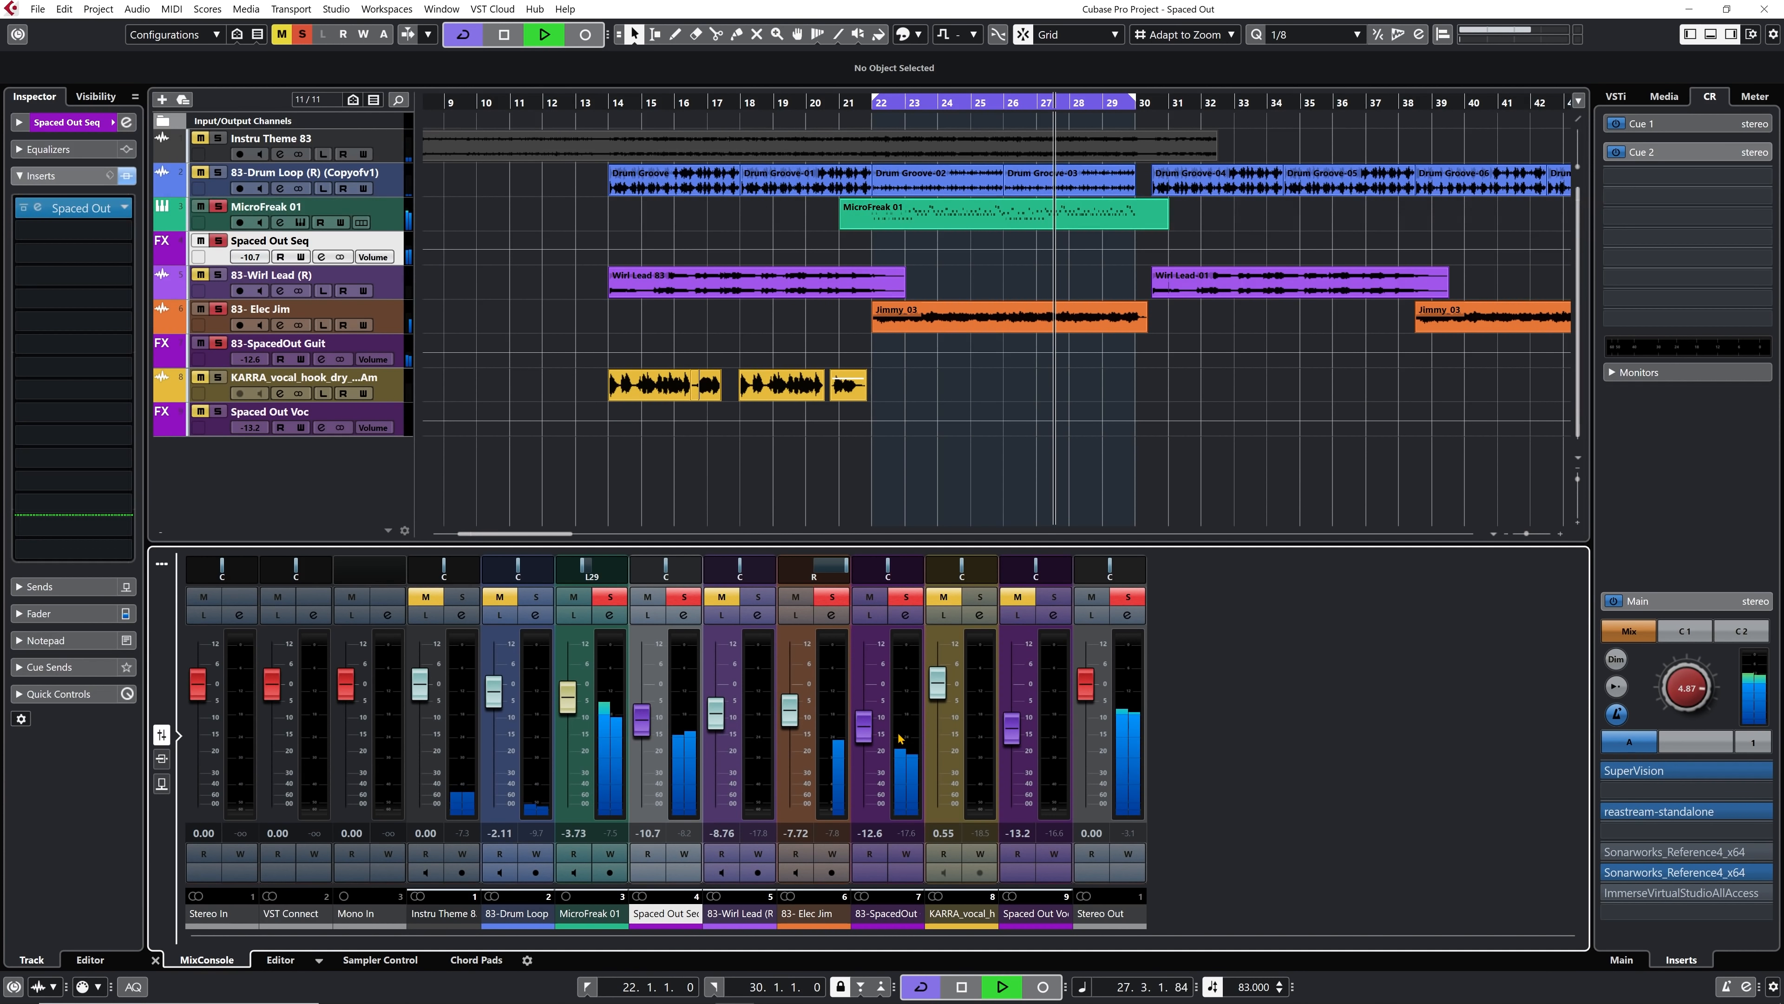
{"action": "left_click_drag", "start_coordinate": [865, 727], "coordinate": [872, 744]}
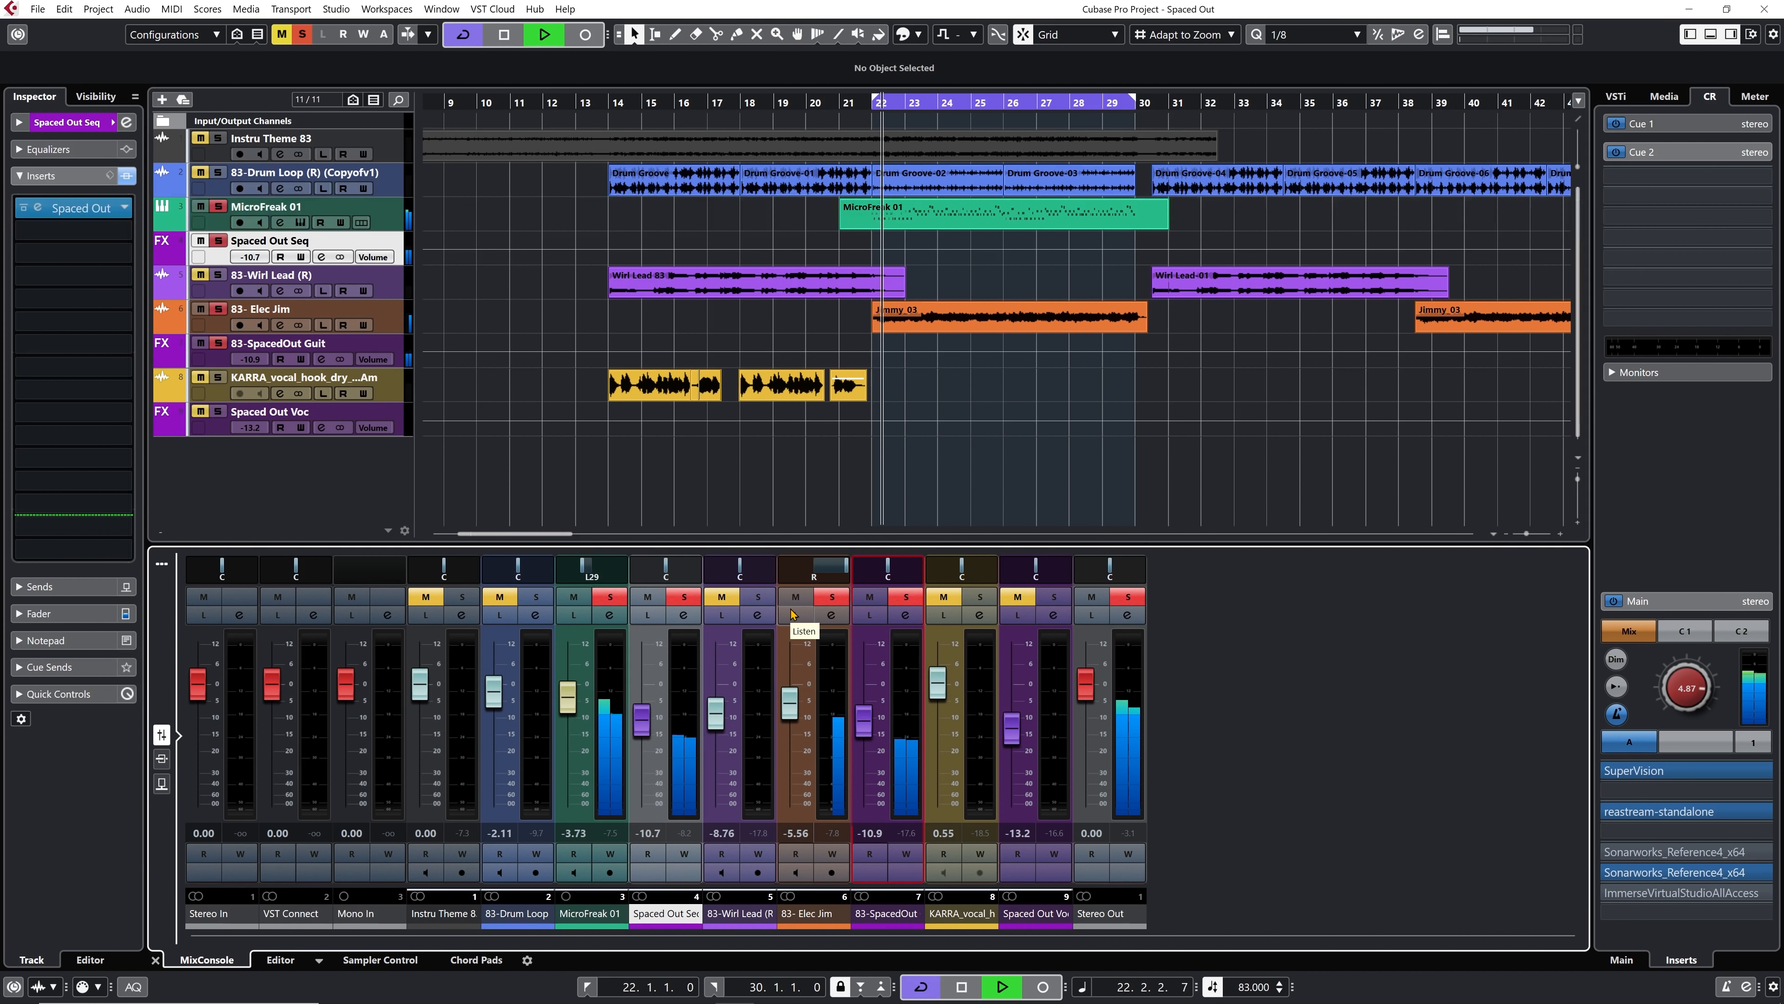
{"action": "key", "text": "s"}
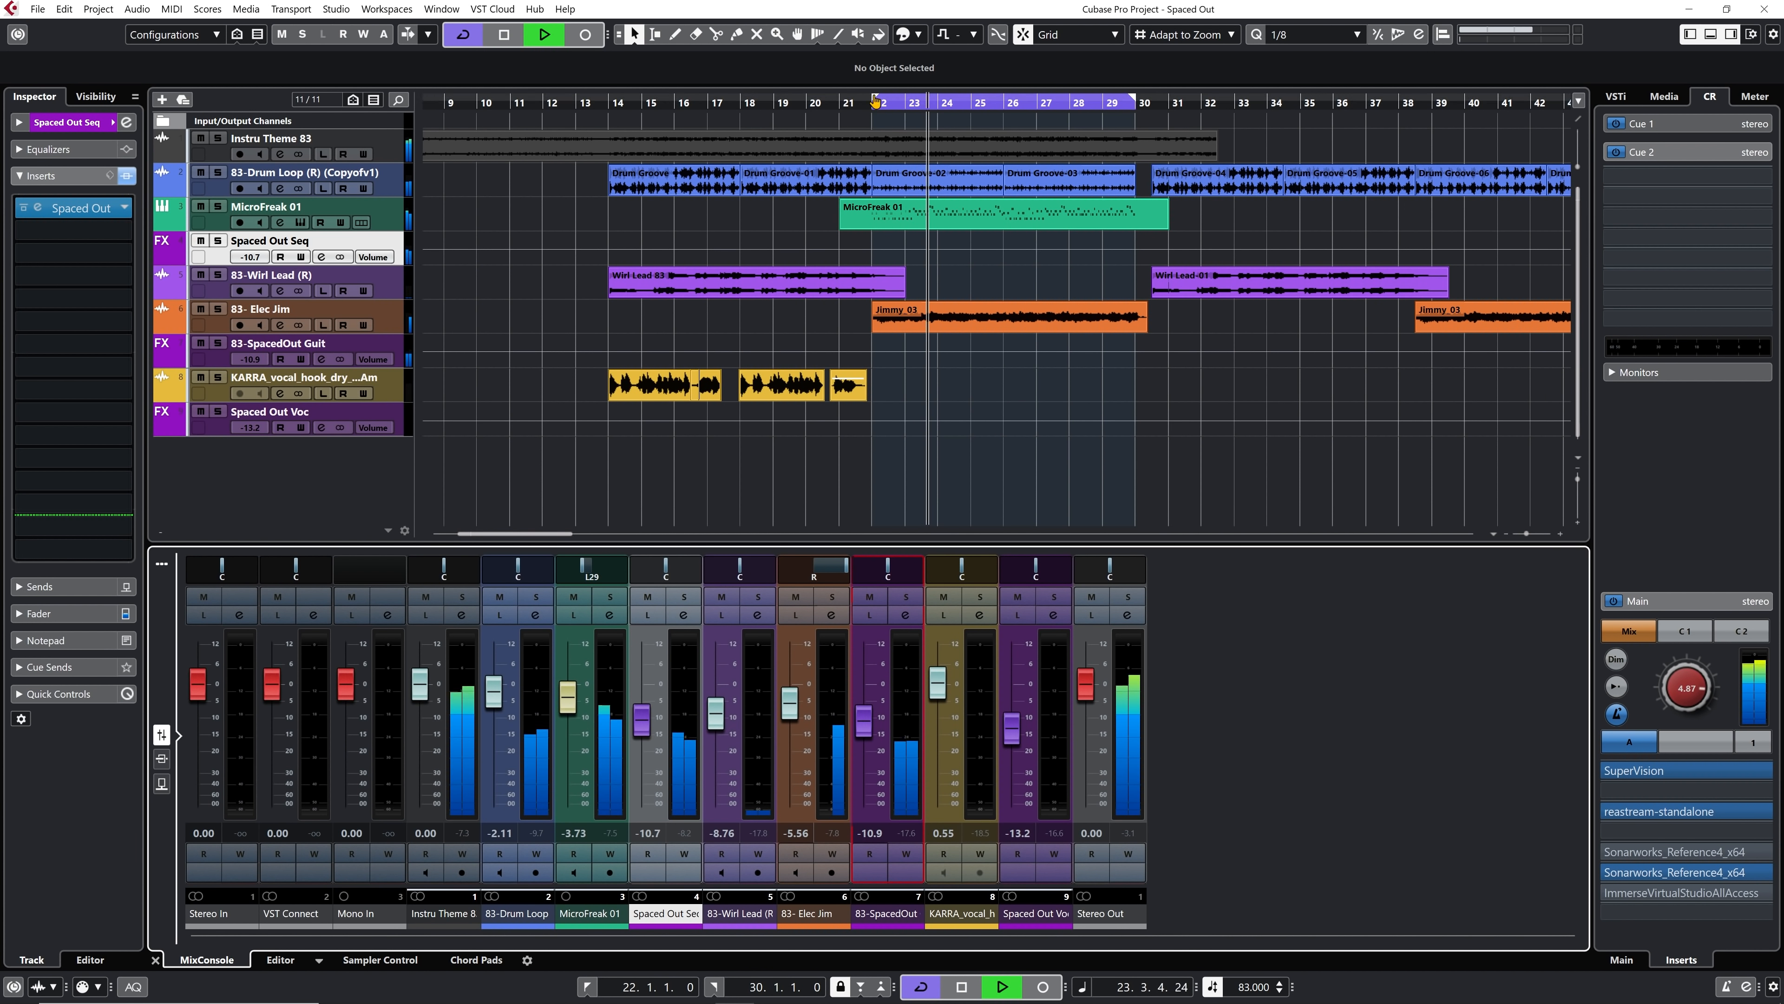
- Extend the playback loop to start at bar 14, keeping its end at bar 30, and stop playback
{"action": "left_click_drag", "start_coordinate": [873, 101], "coordinate": [603, 153]}
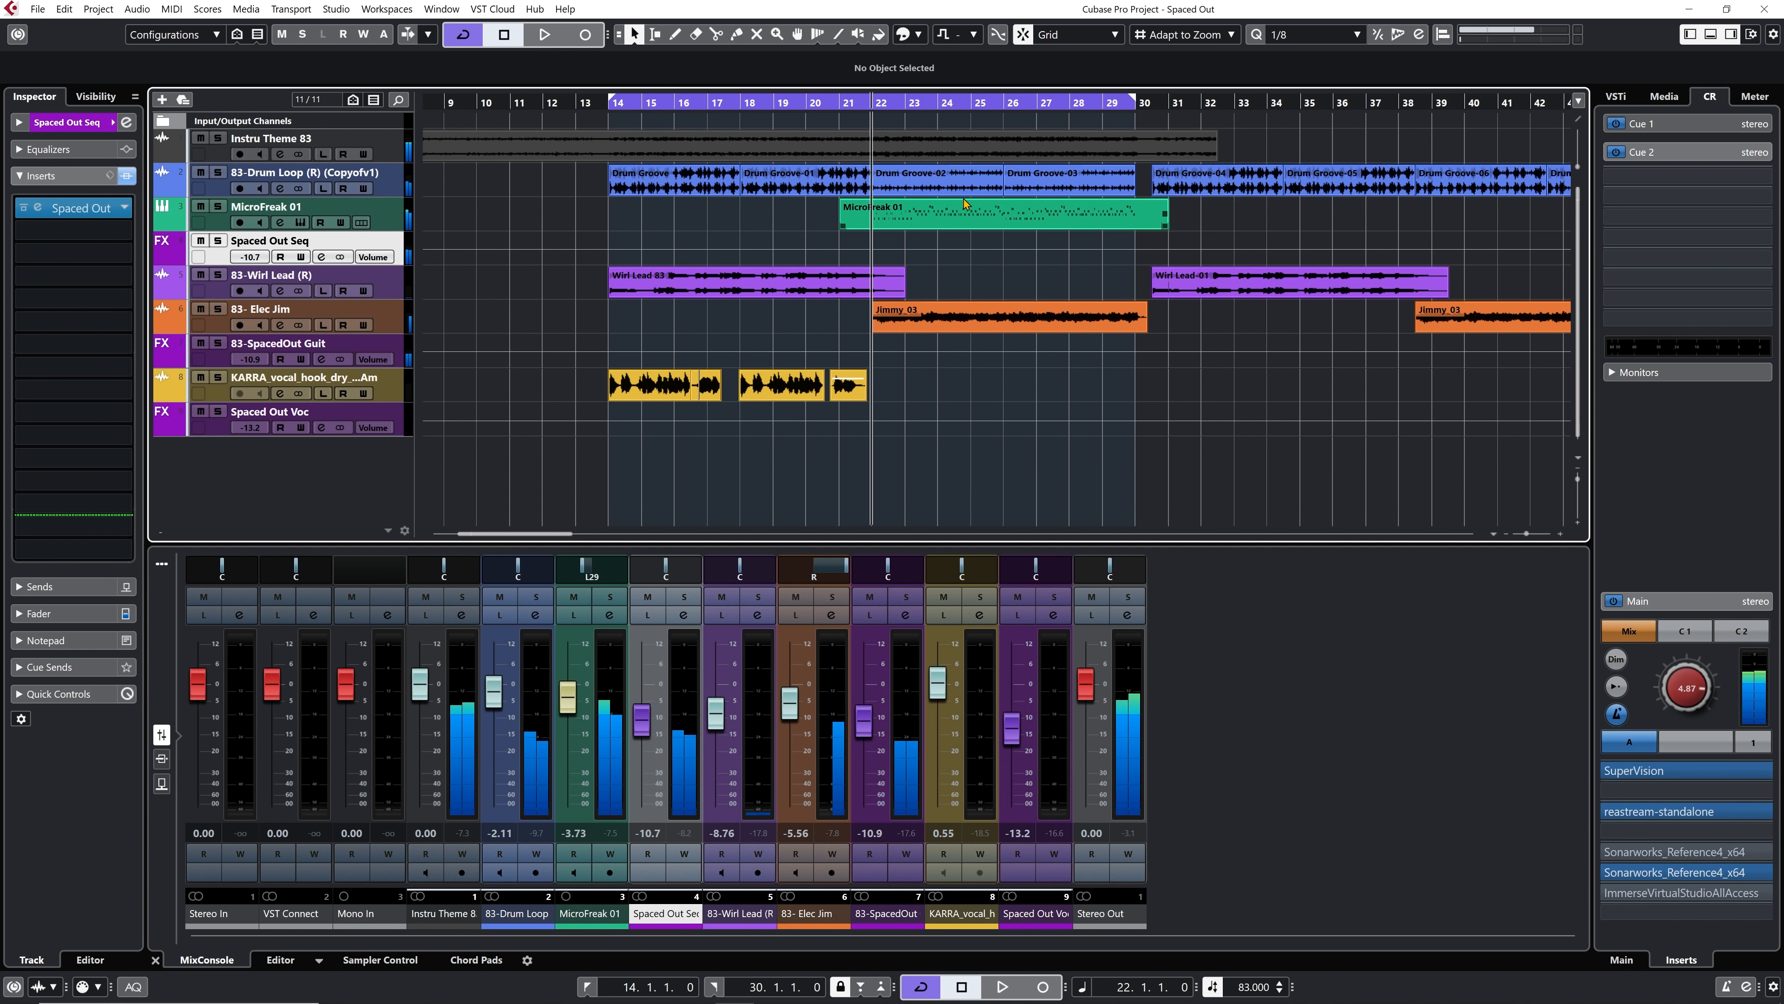